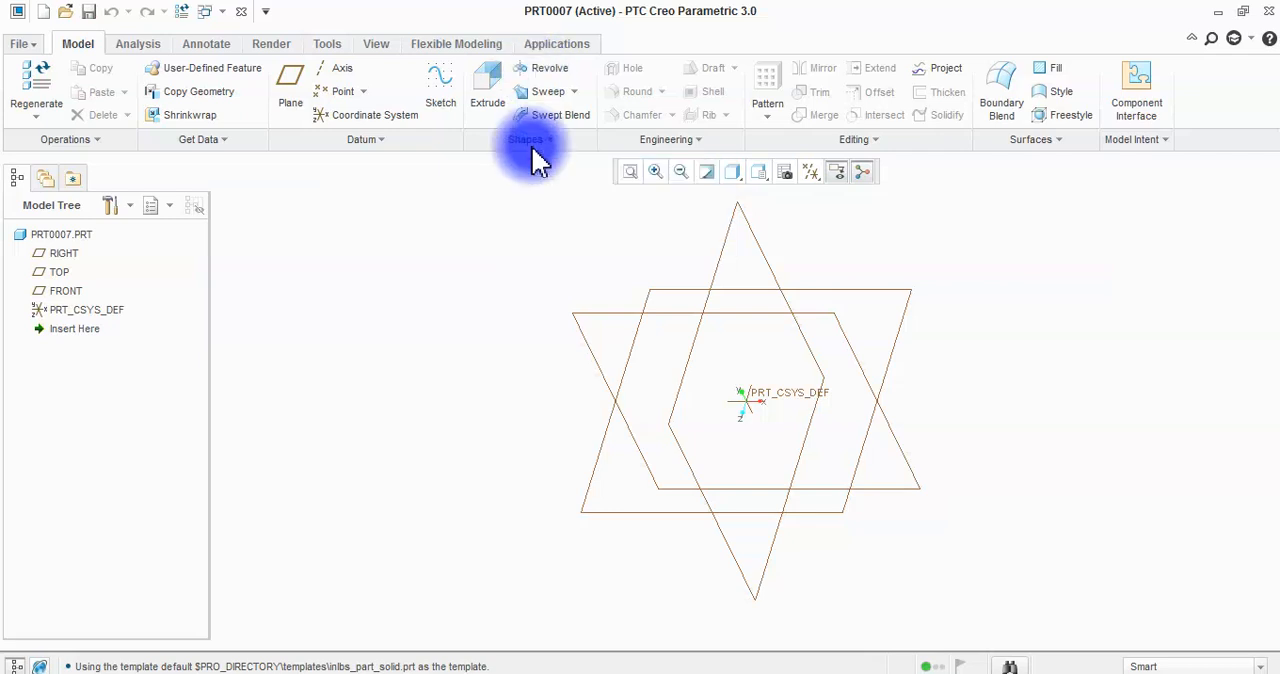
Start a Revolve sketch on the TOP plane and place a vertical datum centerline through the origin as the axis.
left_click(533, 76)
left_click(672, 291)
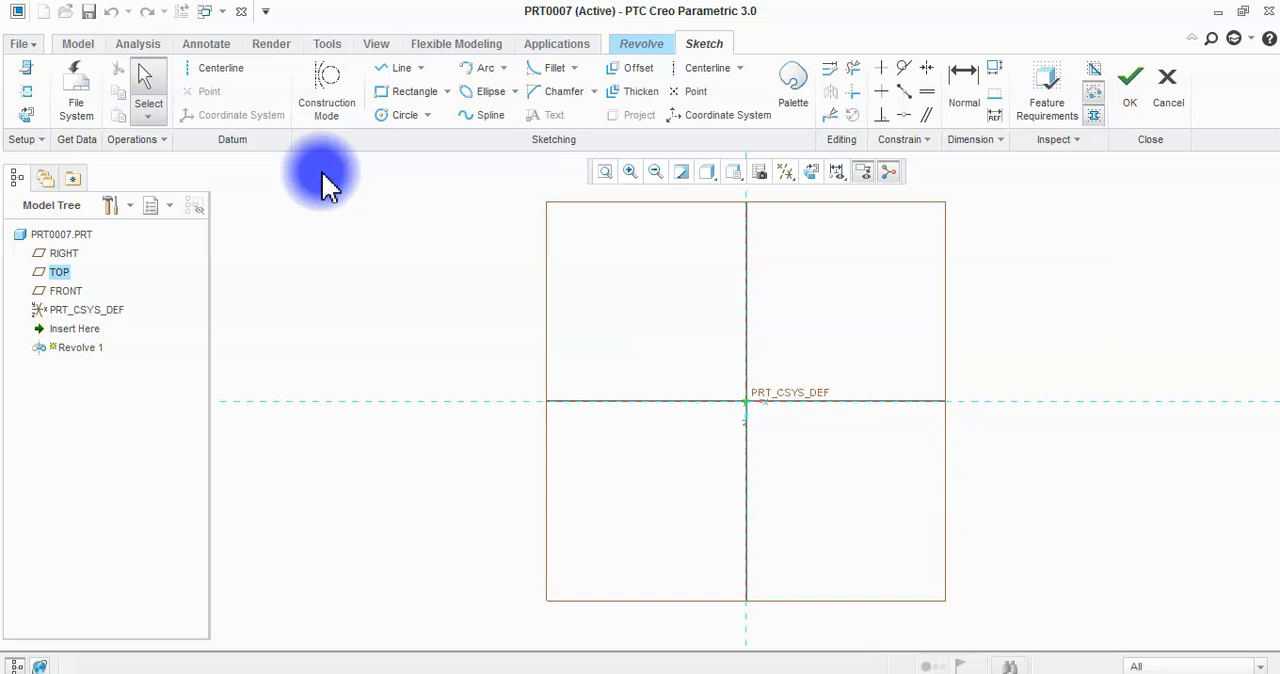
left_click(216, 90)
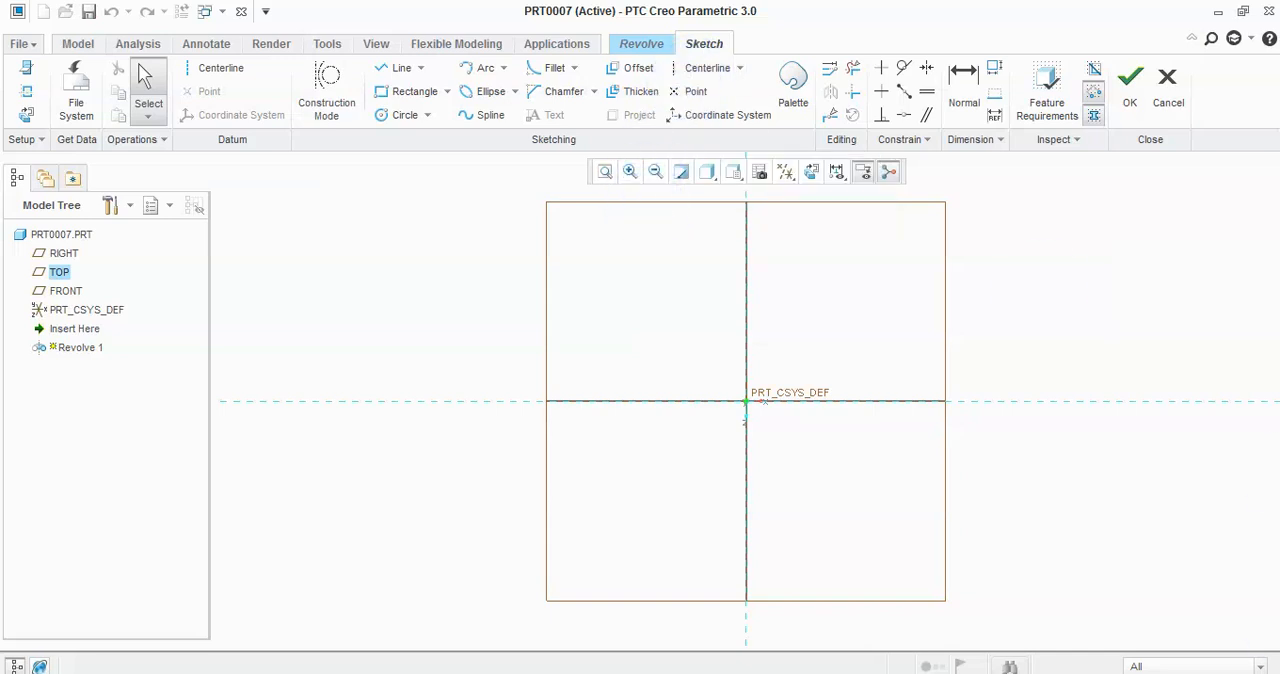
left_click(215, 70)
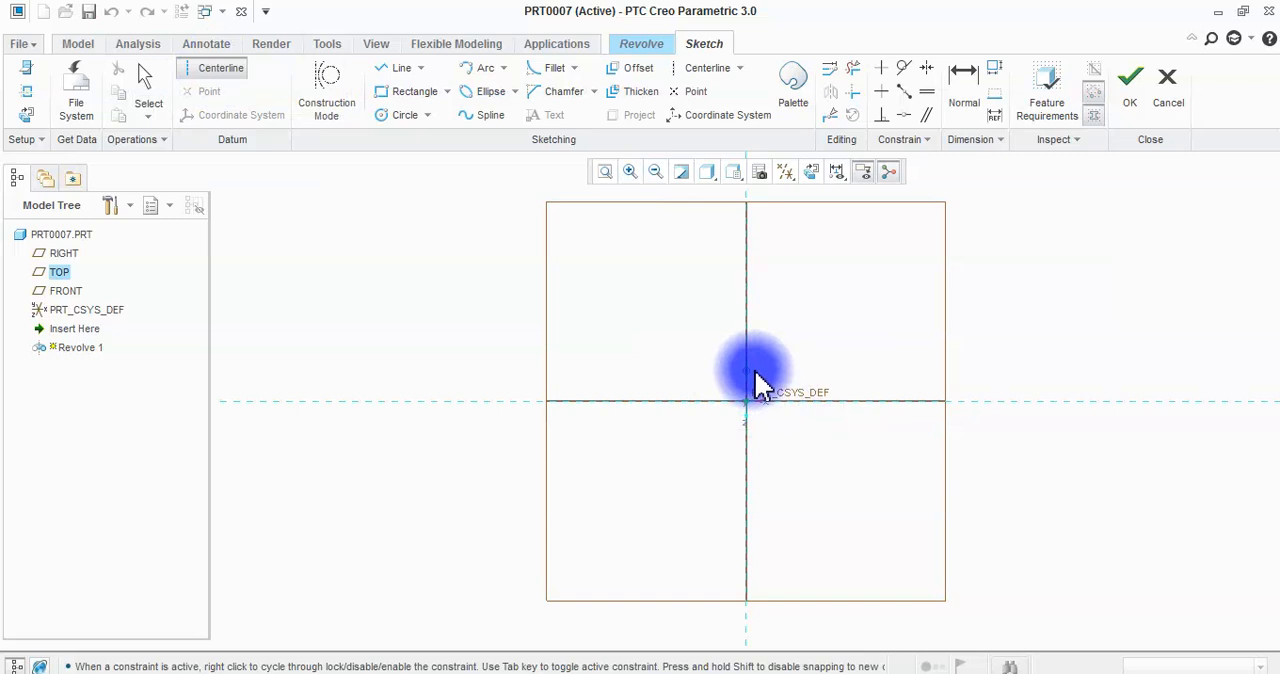
key("XF86AudioLowerVolume")
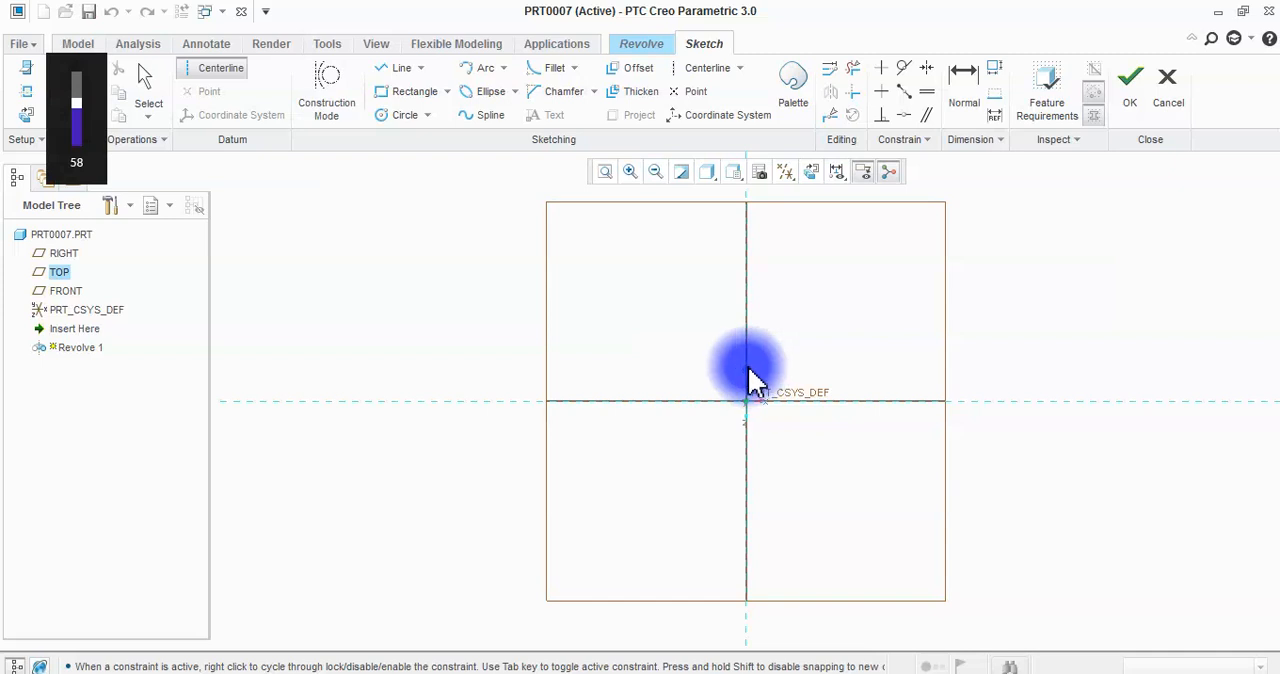
left_click(746, 370)
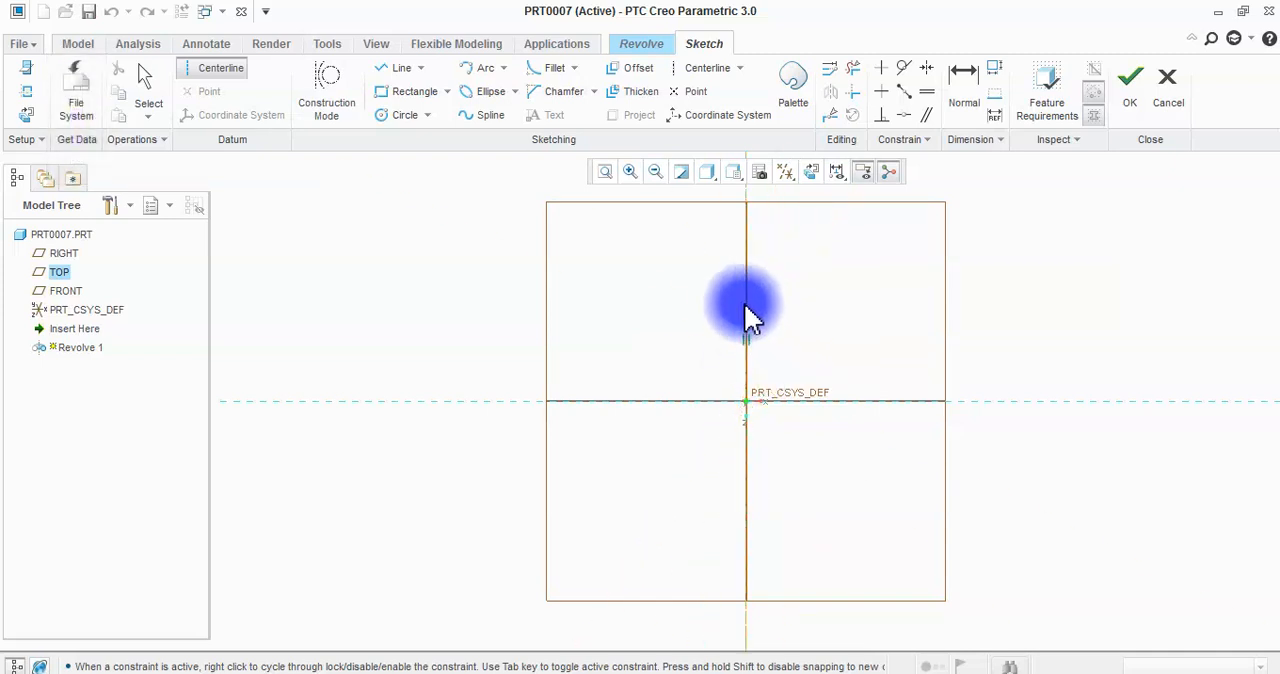
middle_click(889, 320)
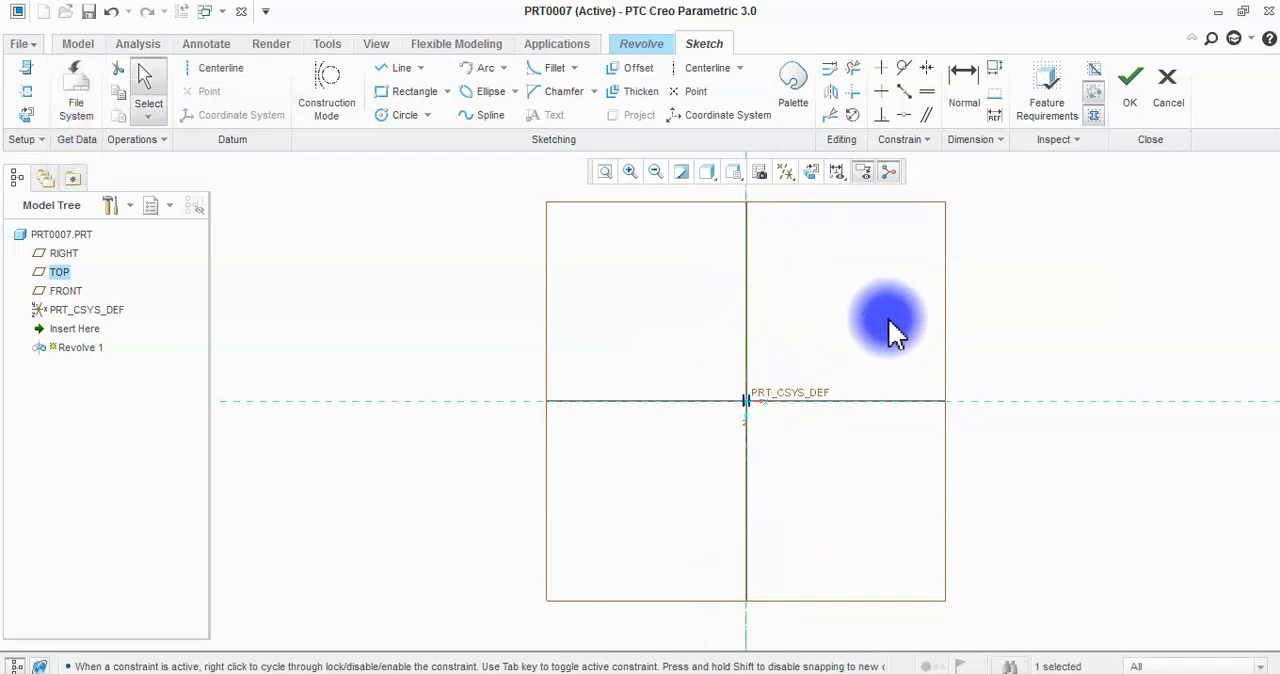
Sketch a closed L-shaped profile with two slanted outer corners beside the centerline, about 110 inner and 674 outer diameter.
left_click(400, 67)
left_click(790, 235)
middle_click(975, 290)
left_click(1010, 322)
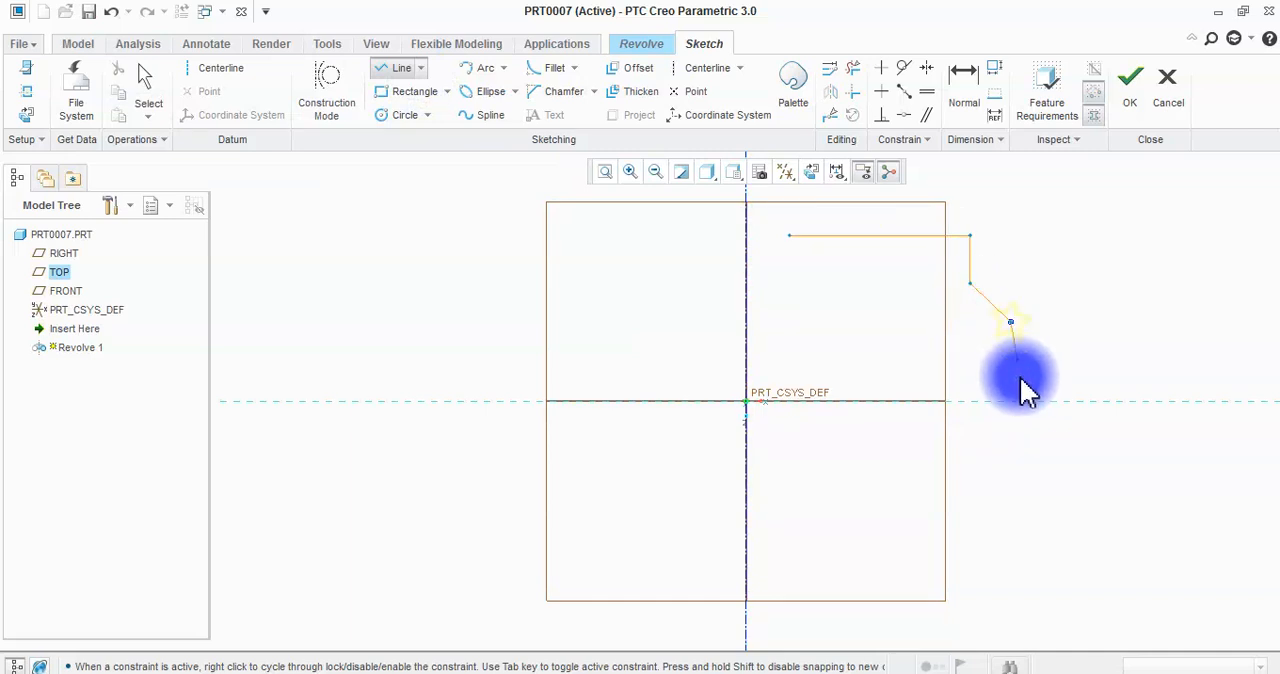
left_click(1010, 445)
left_click(980, 482)
left_click(932, 481)
left_click(931, 300)
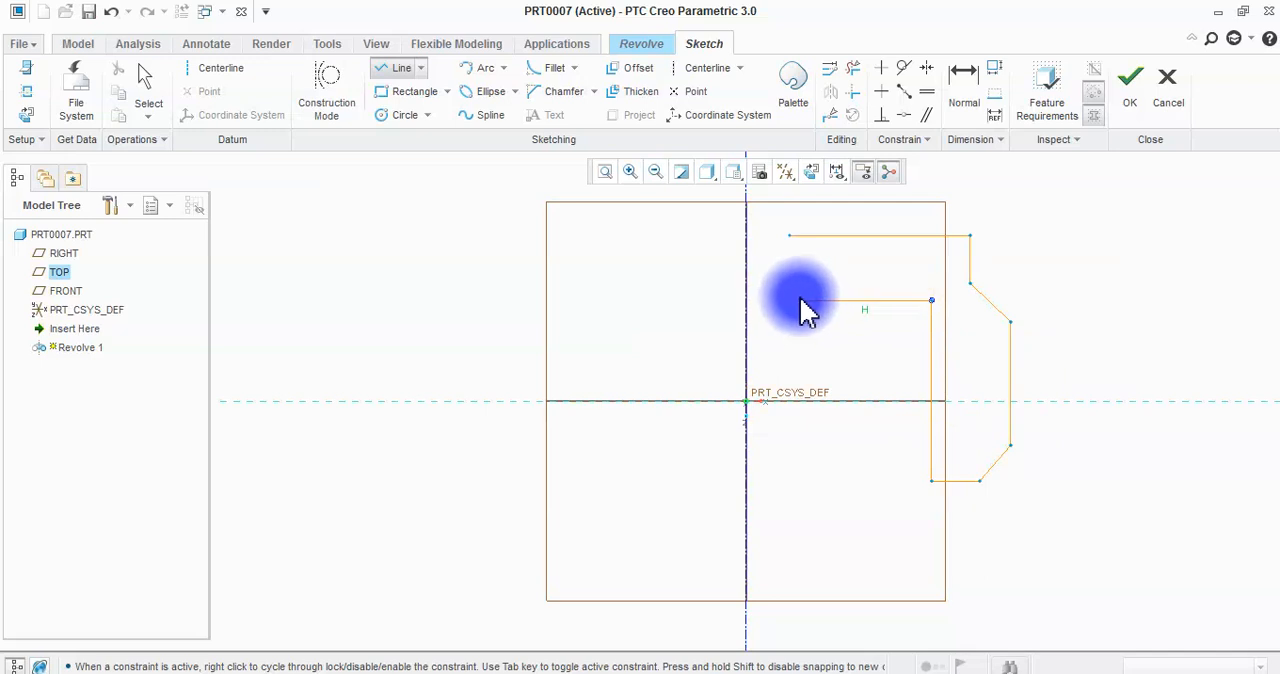
left_click(790, 300)
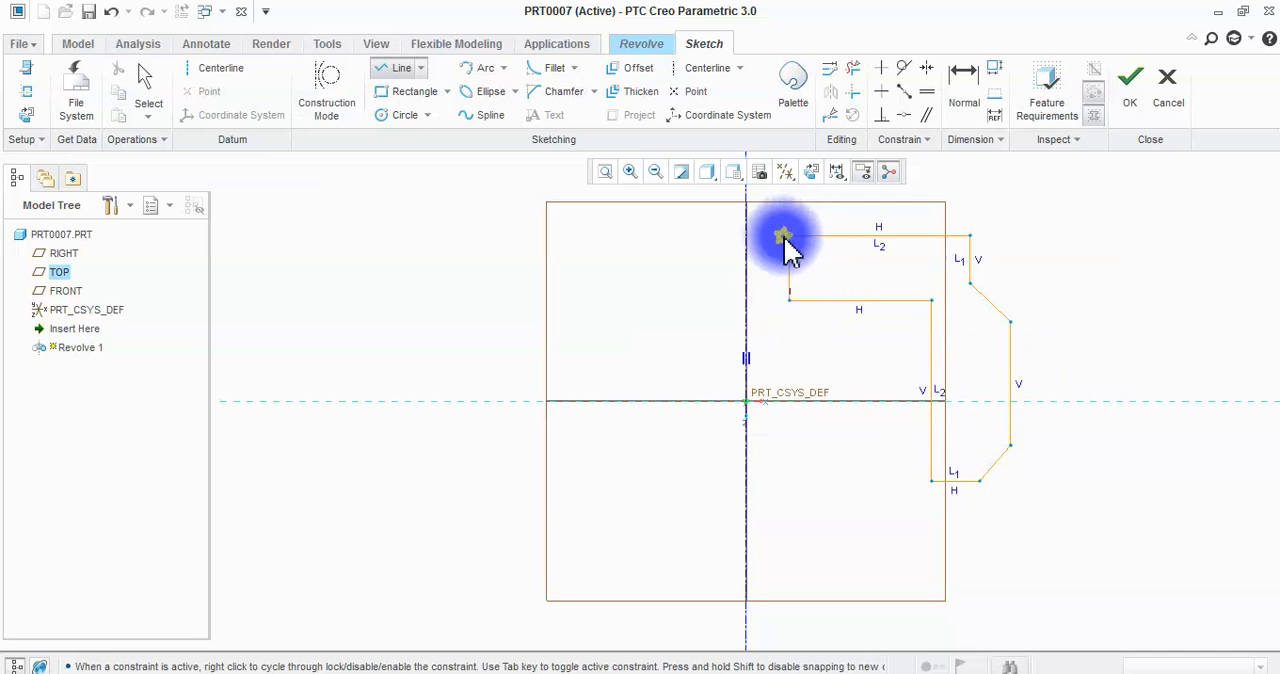
left_click(789, 237)
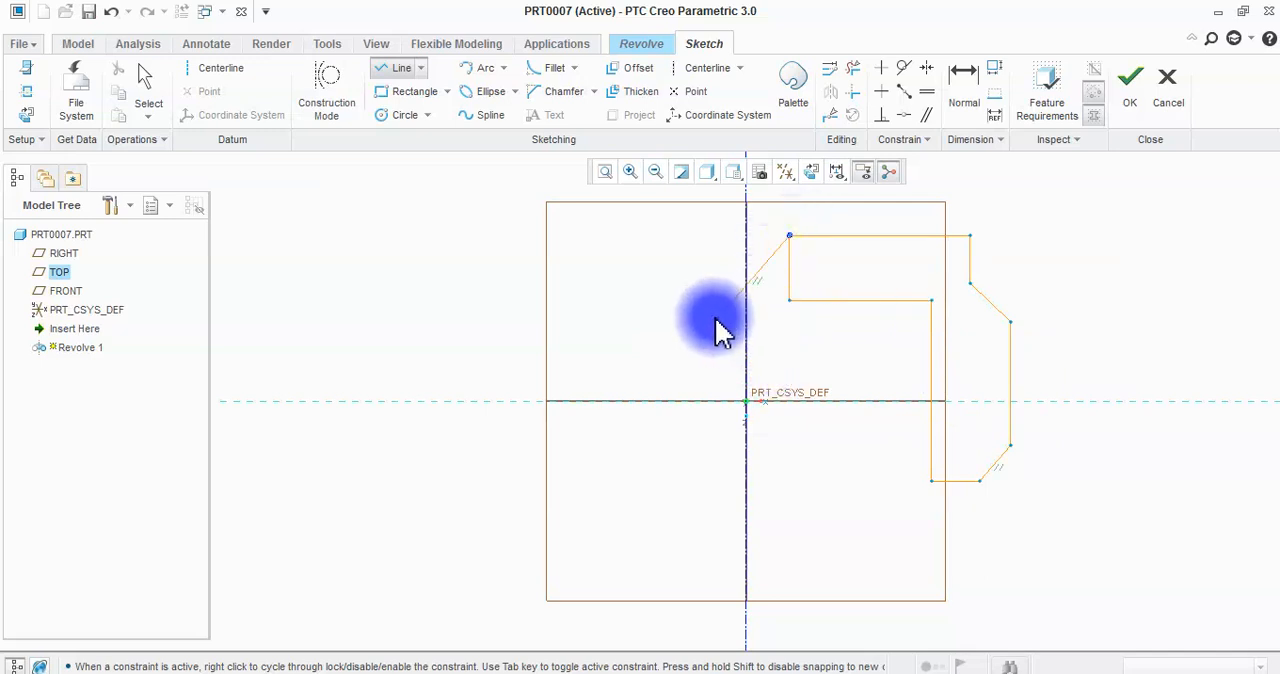
middle_click(680, 325)
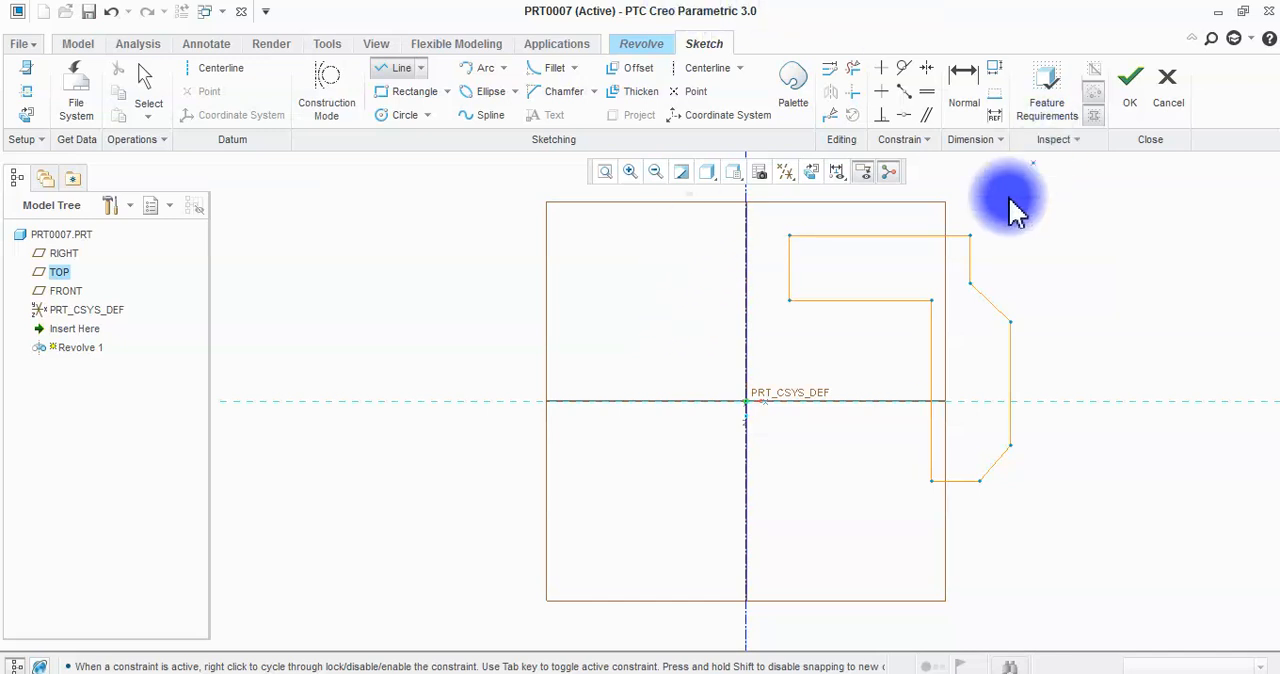
middle_click(768, 362)
Spread the overlapping sketch dimensions clear of the profile and accept the section.
scroll(780, 480, "down", 2)
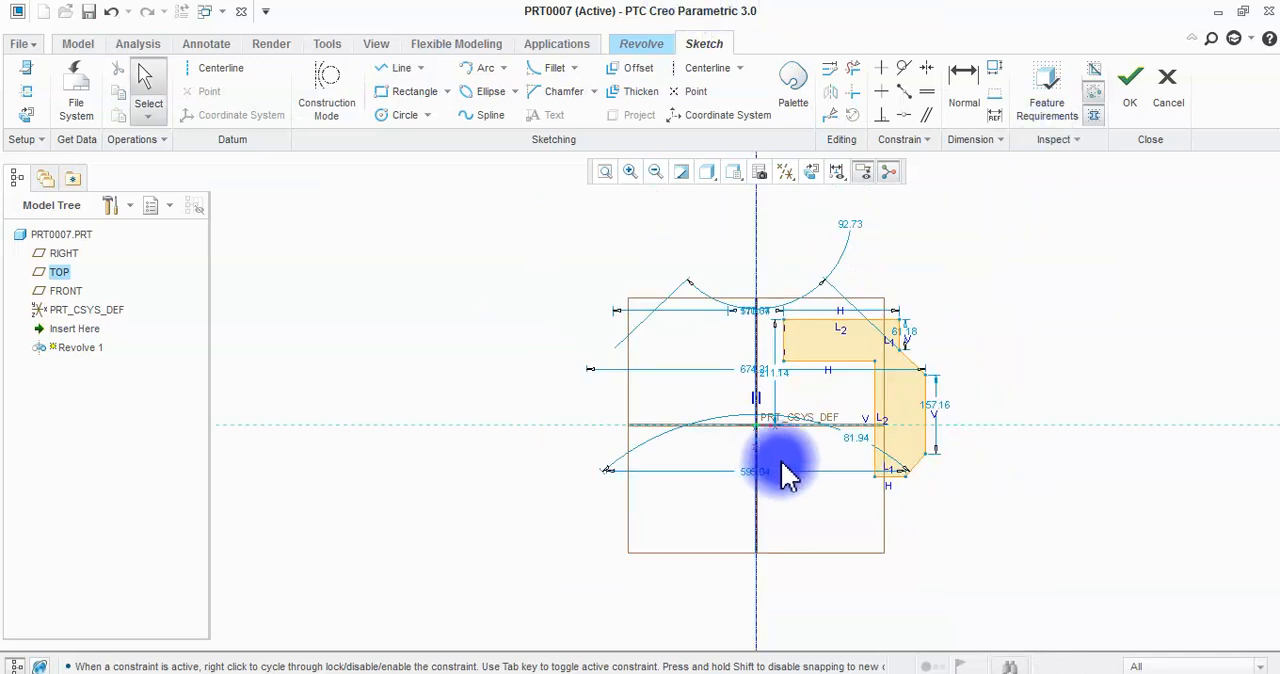
scroll(811, 306, "up", 1)
mouse_move(752, 330)
left_mouse_down()
mouse_move(777, 251)
mouse_move(813, 290)
mouse_move(871, 219)
mouse_move(822, 248)
mouse_move(686, 263)
mouse_move(757, 357)
mouse_move(757, 327)
mouse_move(669, 343)
mouse_move(651, 371)
mouse_move(710, 422)
mouse_move(742, 398)
mouse_move(740, 587)
left_mouse_up()
left_click_drag(763, 533, 793, 561)
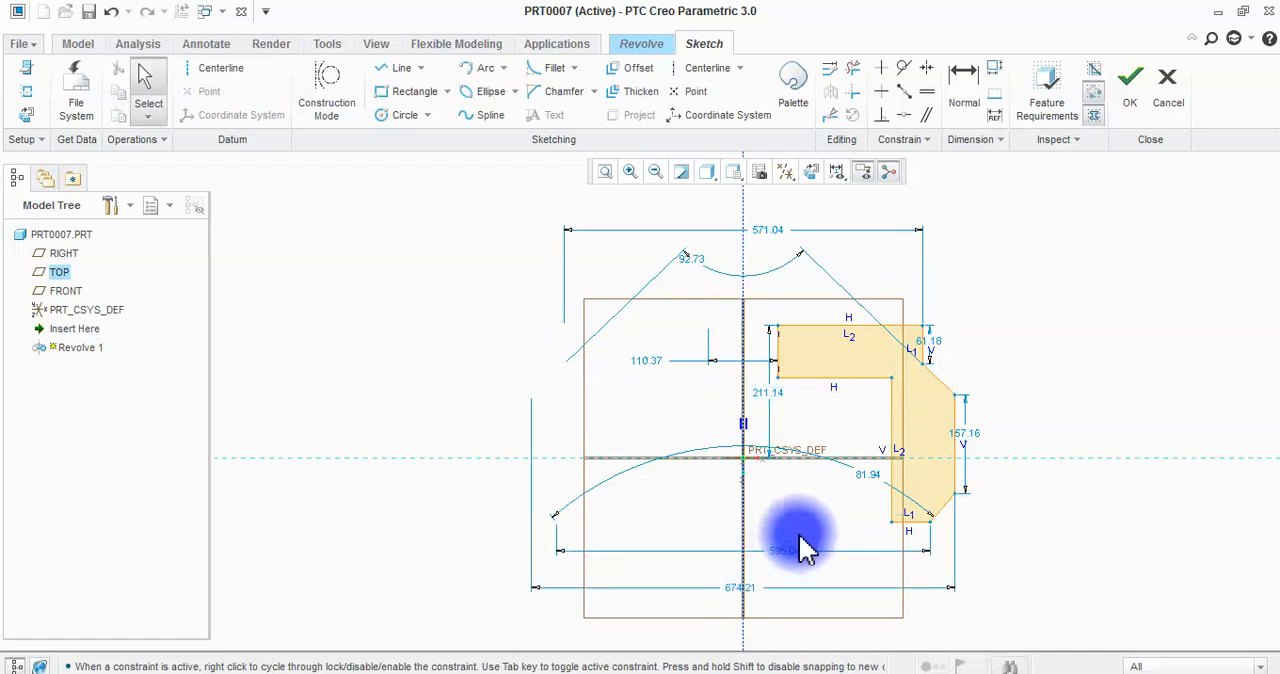
left_click_drag(929, 341, 1003, 343)
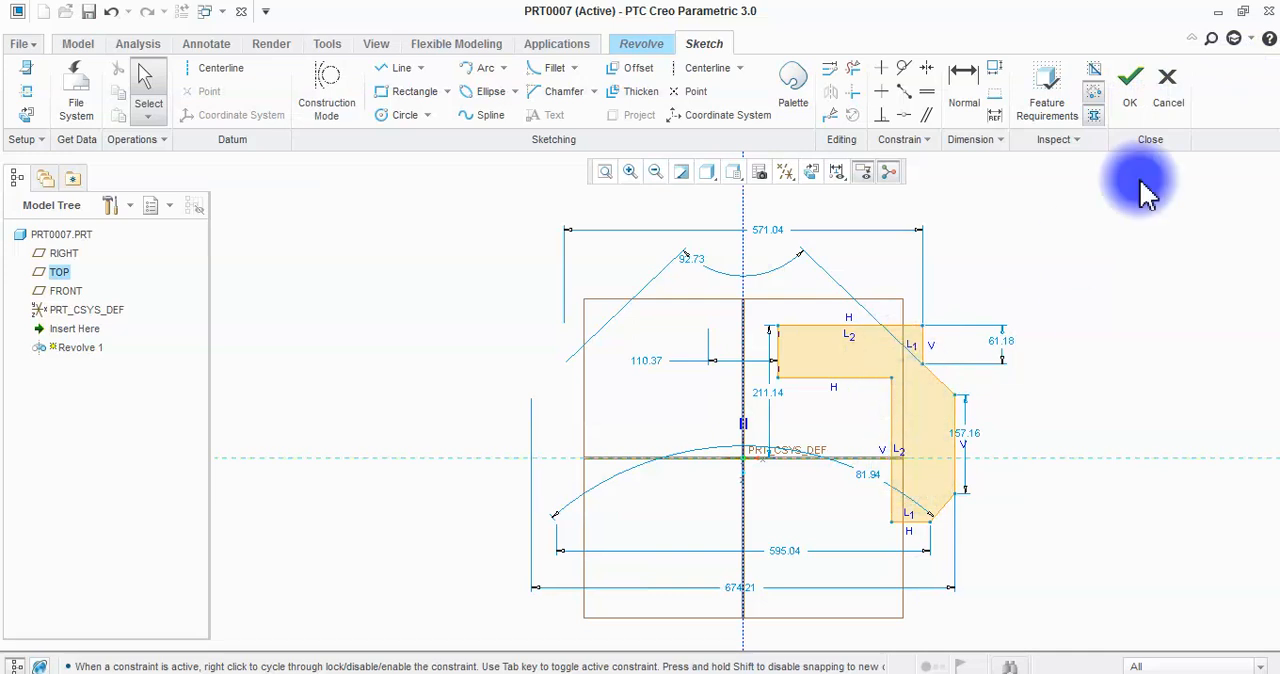
left_click(1135, 88)
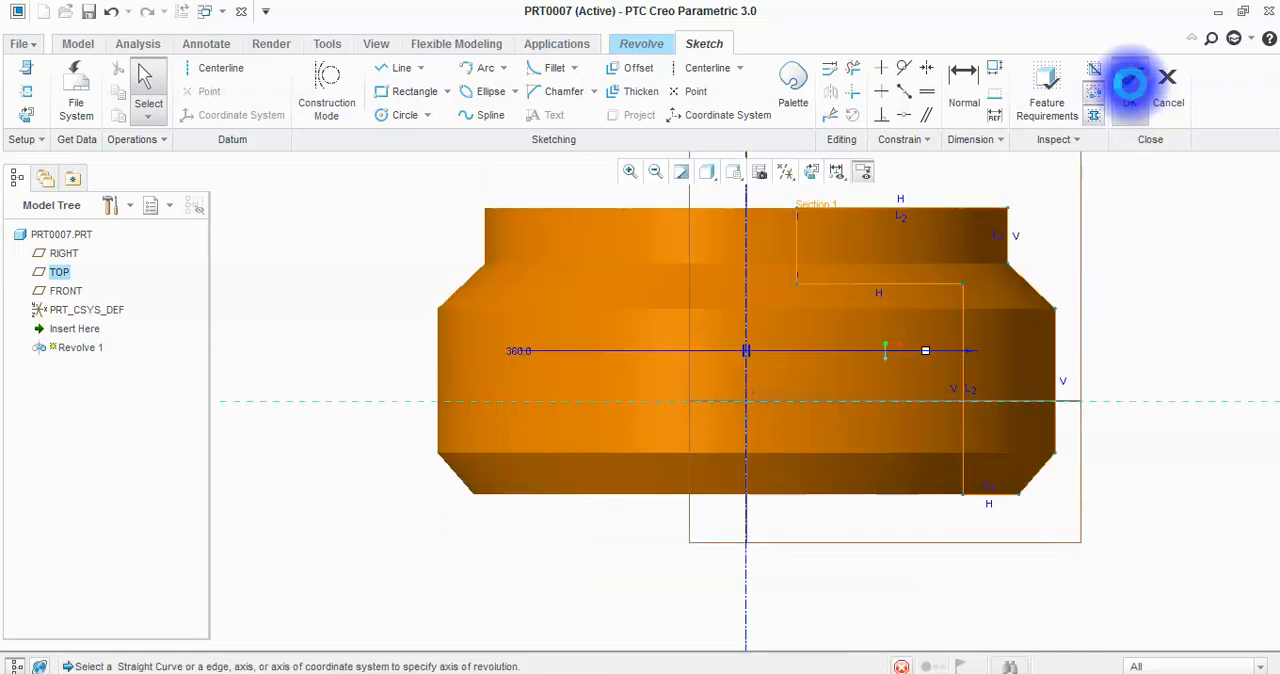
Set the revolve angle to 100 degrees and view the partial solid from above.
mouse_move(443, 414)
middle_mouse_down()
mouse_move(586, 414)
mouse_move(580, 463)
mouse_move(569, 271)
mouse_move(551, 256)
mouse_move(523, 277)
mouse_move(556, 258)
middle_mouse_up()
double_click(262, 90)
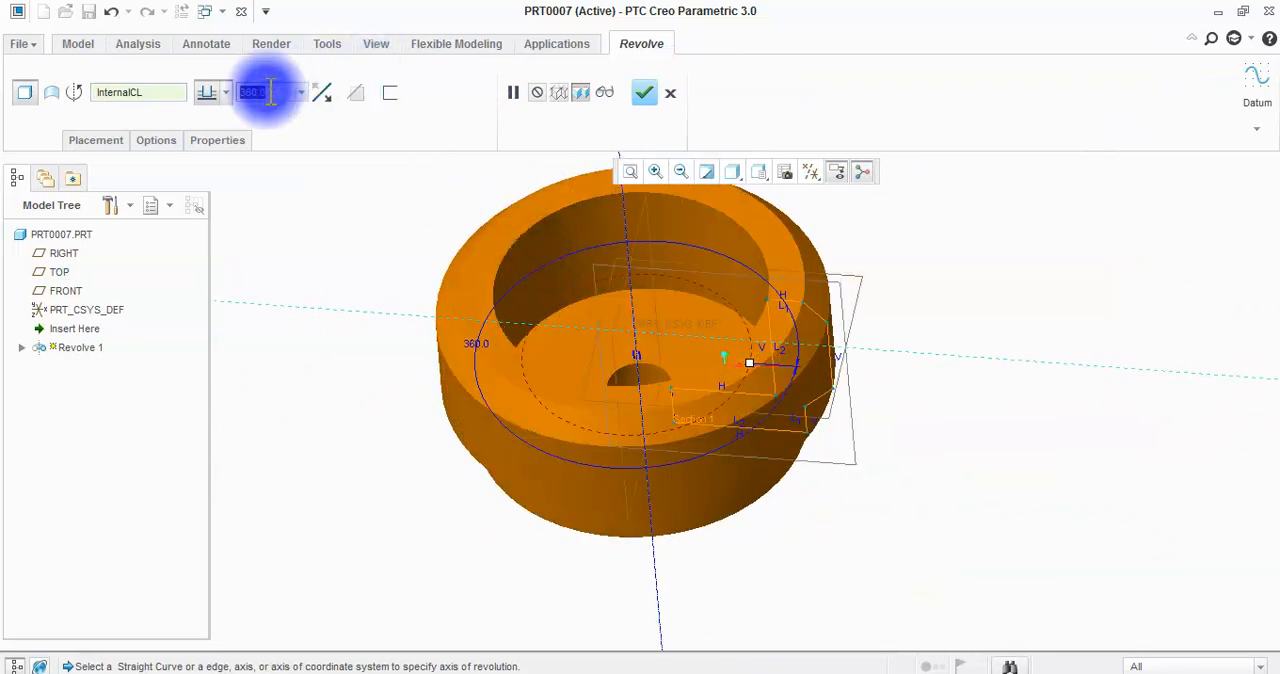
key("BackSpace")
type("100")
key("Return")
middle_click_drag(639, 253, 705, 330)
Return the revolve angle to 360 degrees and reduce it to 180 degrees for a half-section preview.
double_click(276, 92)
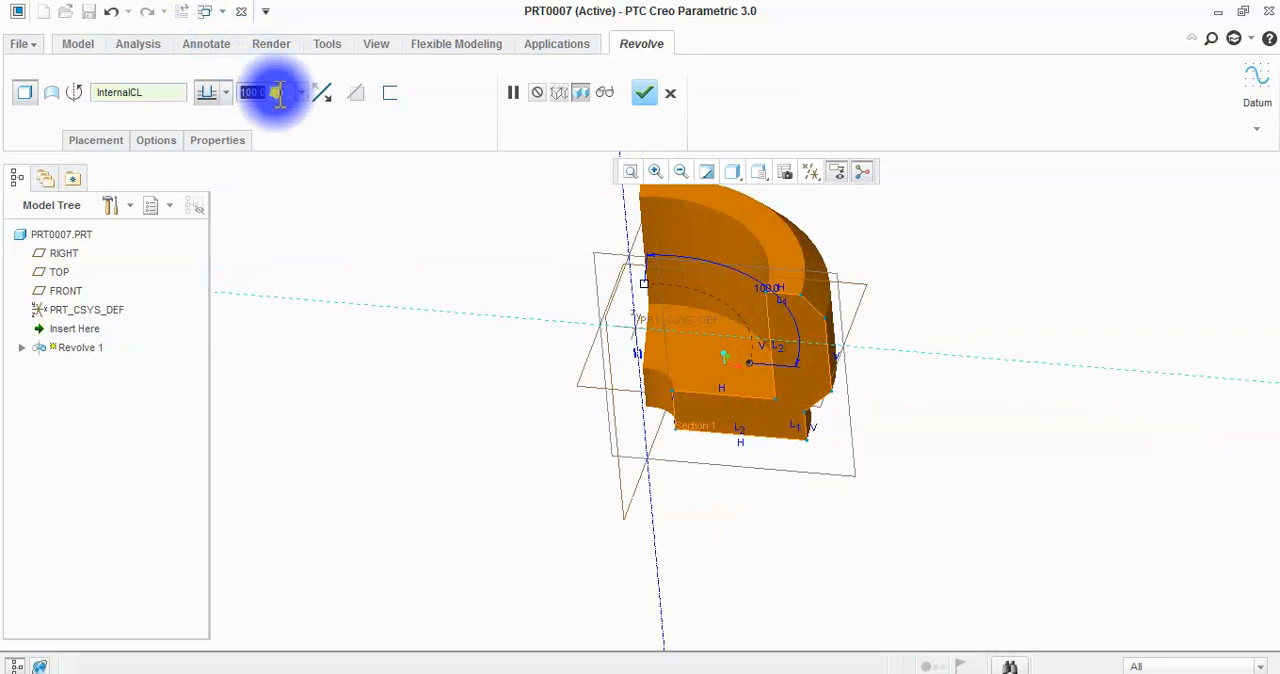
type("360")
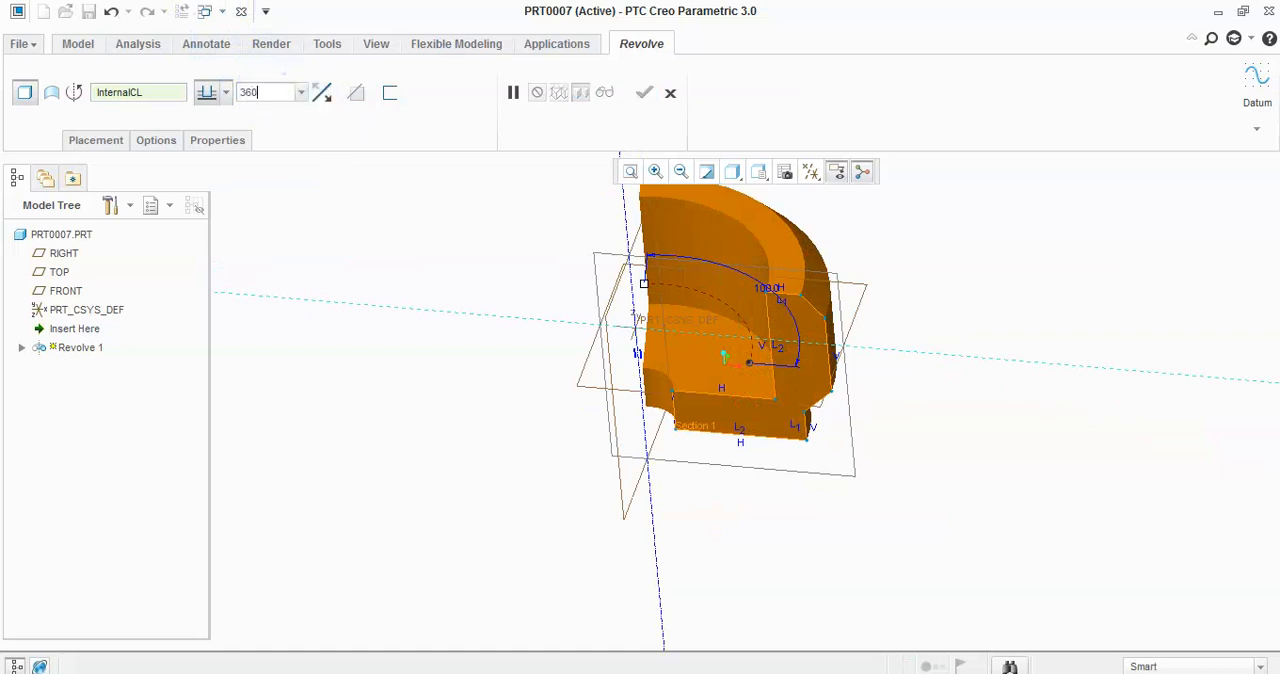
left_click(322, 128)
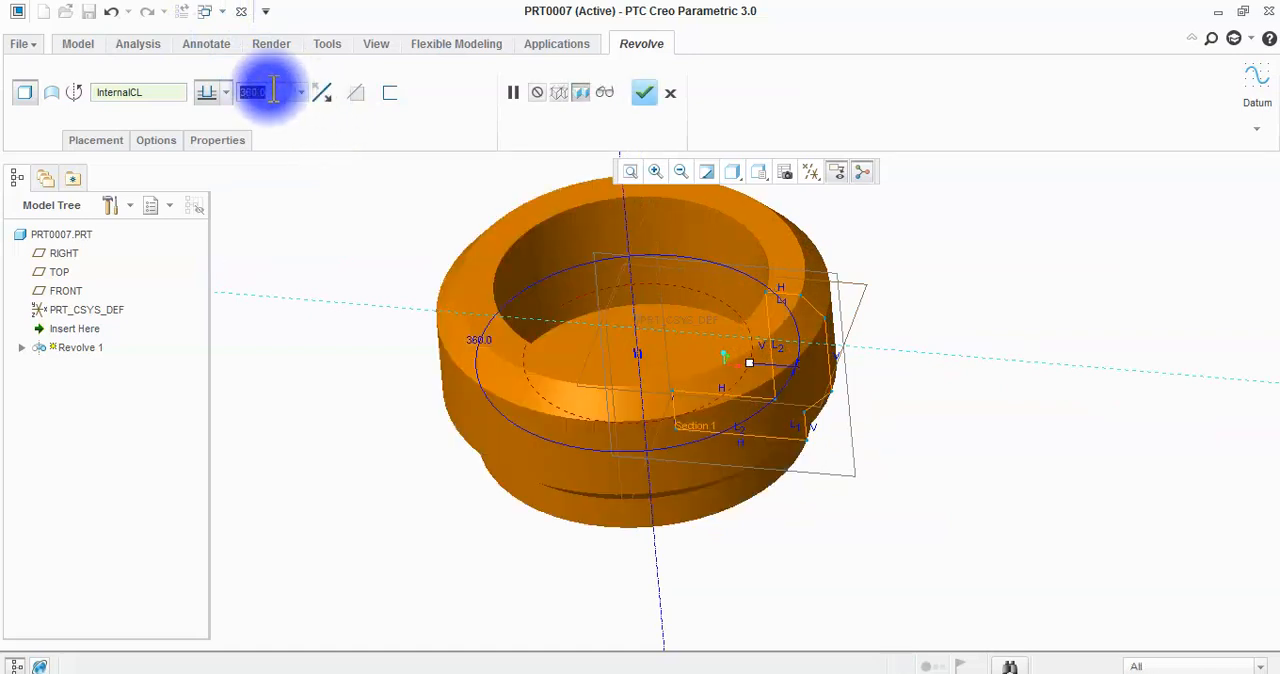
type("18")
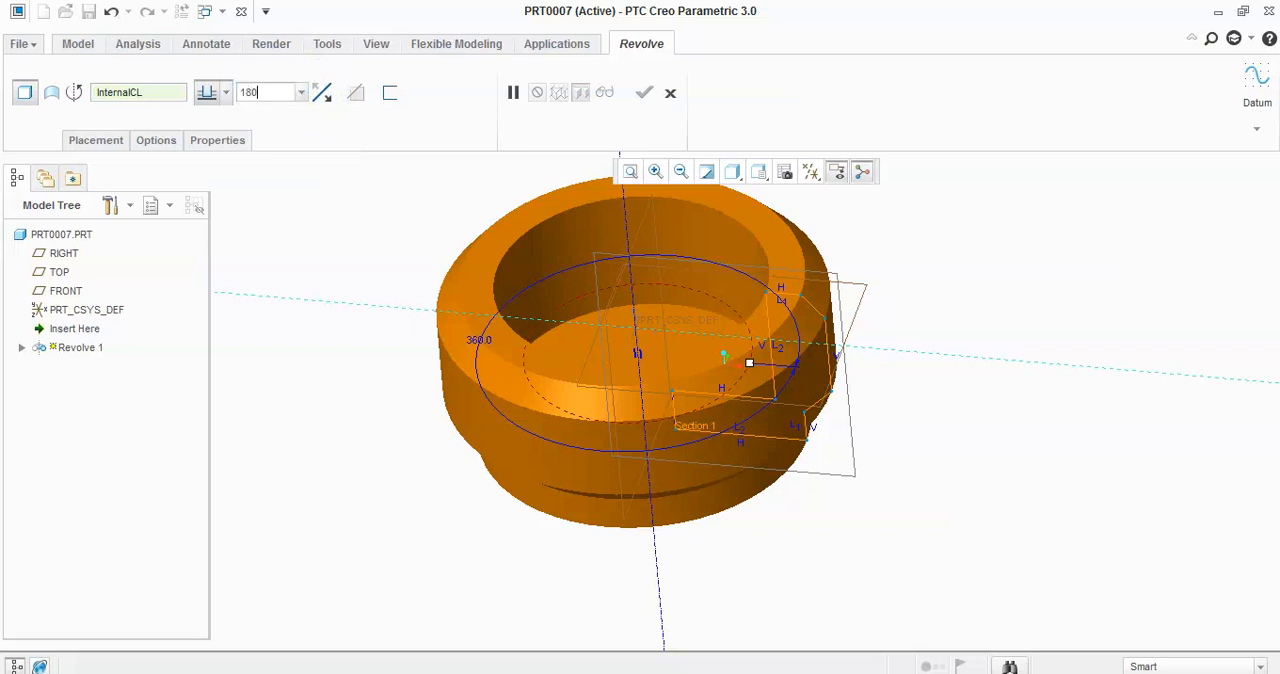
type("0")
key("Return")
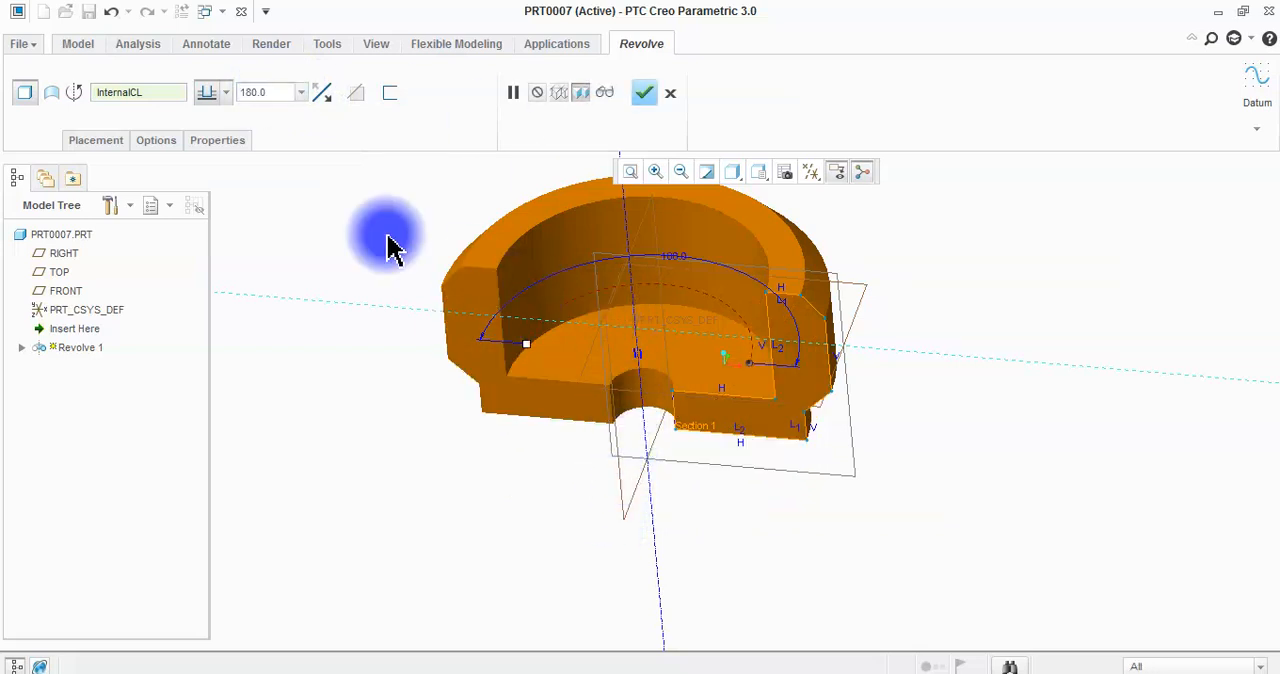
Flip the 180-degree revolve back and forth between the two sides of the sketch plane.
left_click(326, 96)
left_click(334, 102)
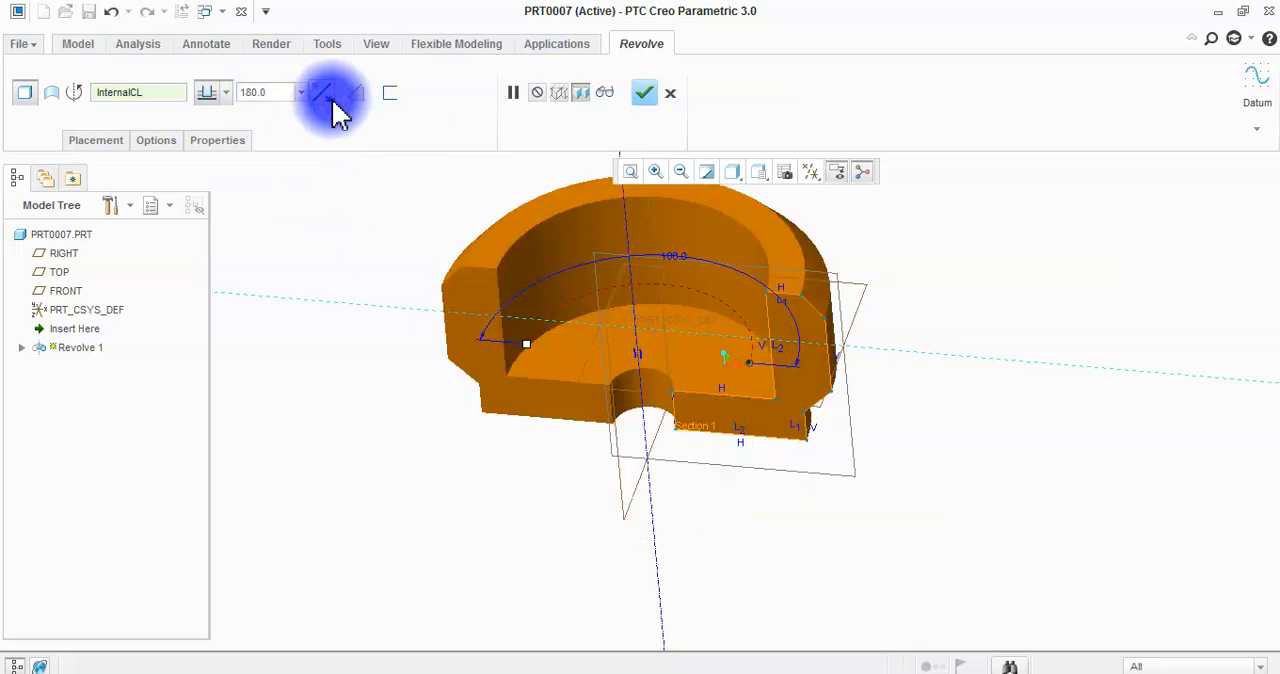
left_click(331, 97)
middle_click_drag(450, 300, 445, 440)
left_click(329, 100)
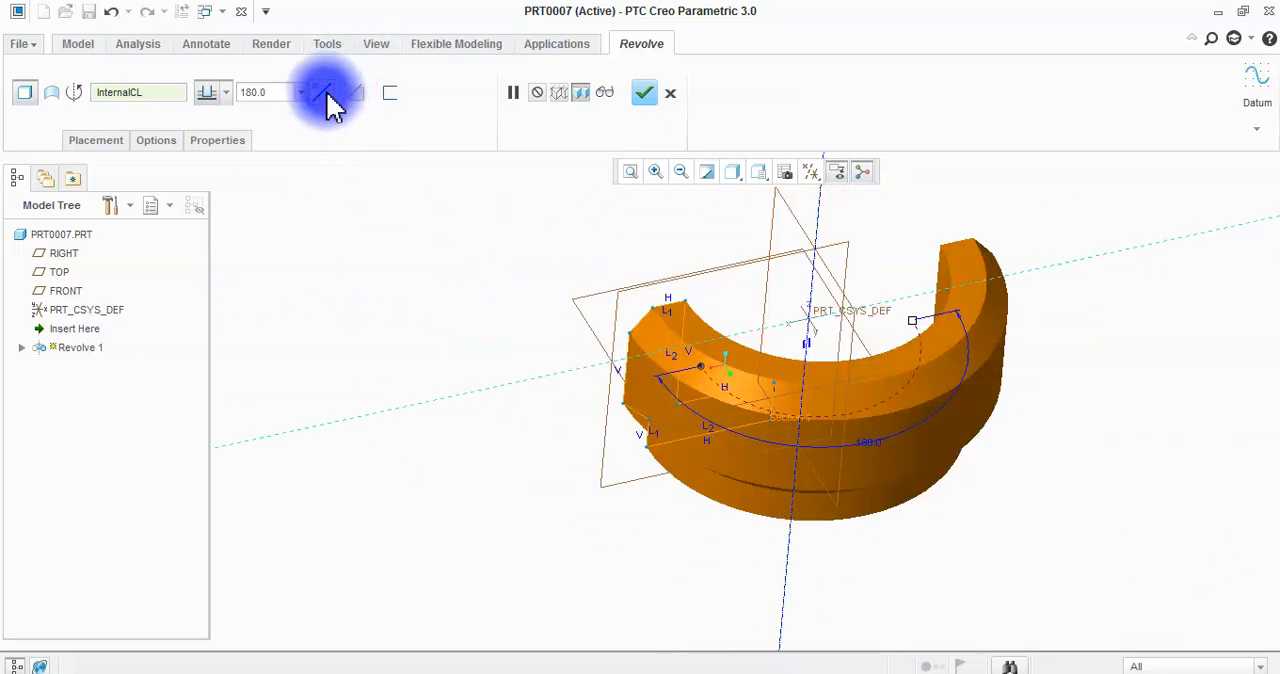
Set the revolve angle to 360 degrees and inspect the full solid from its holed side.
left_click(278, 90)
type("360")
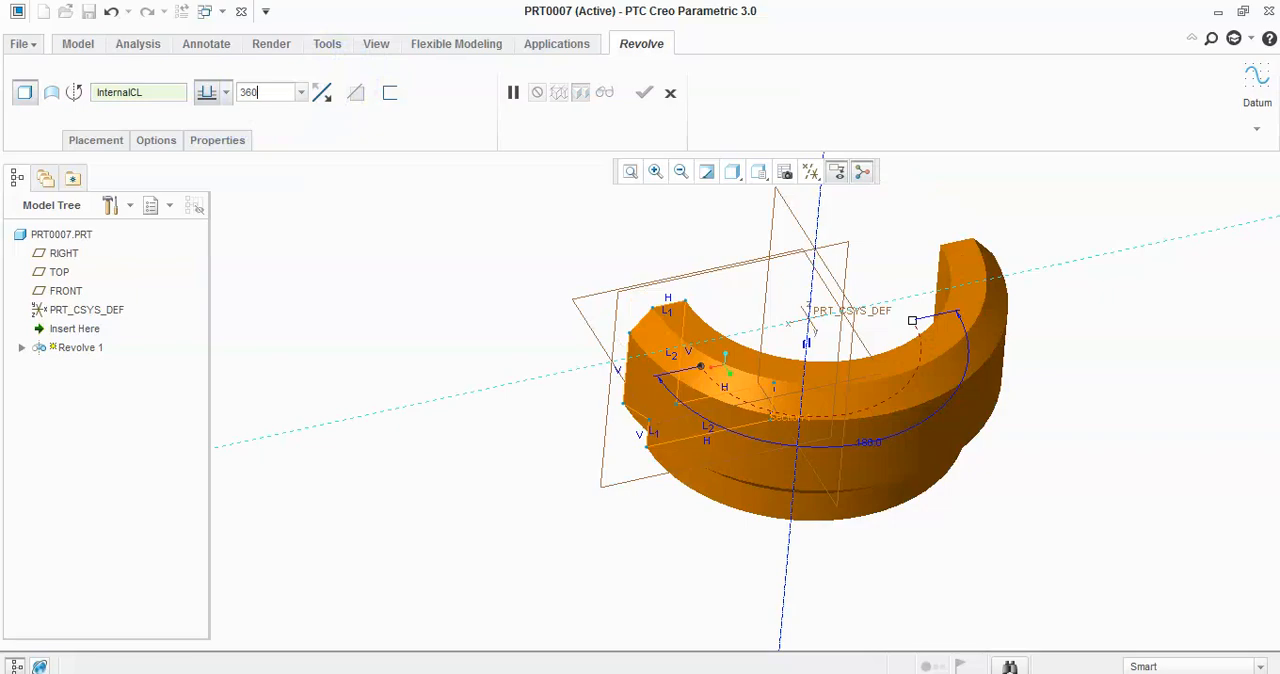
key("Return")
middle_click_drag(825, 412, 868, 209)
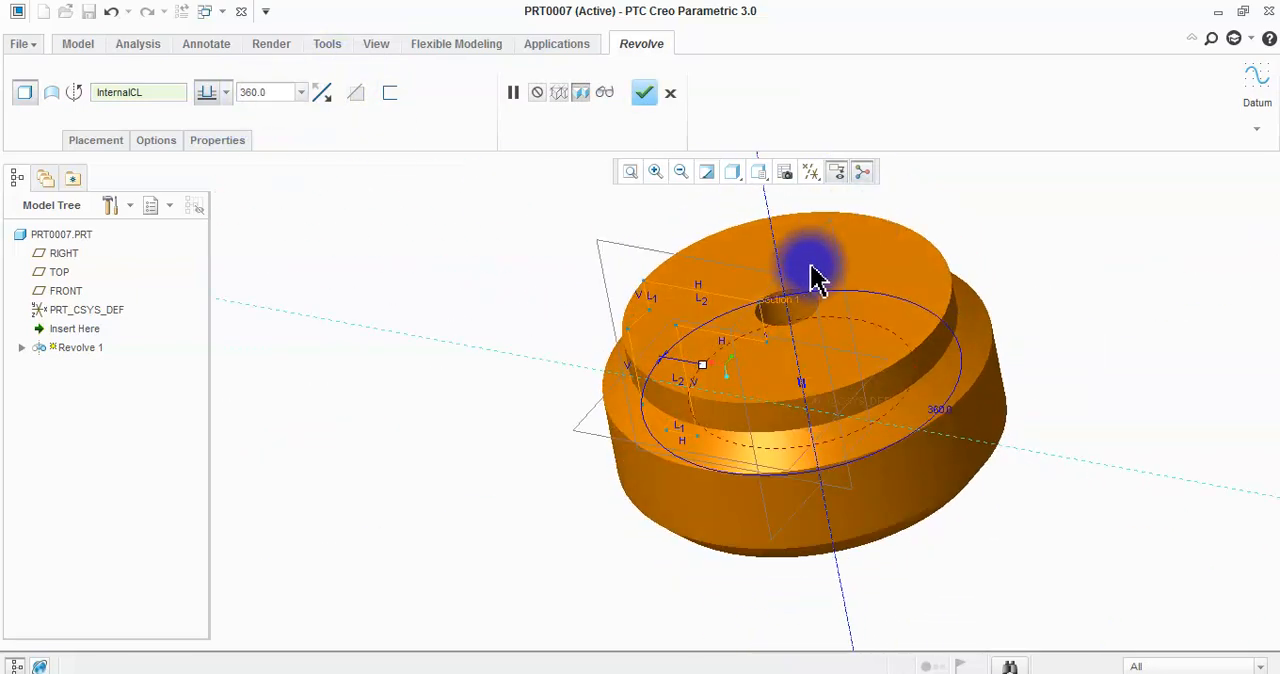
scroll(784, 292, "down", 4)
scroll(787, 298, "up", 4)
middle_click_drag(787, 305, 848, 436)
Edit the revolve's internal section and draw three lines extending the profile from its inner edge to the centerline.
left_click(97, 140)
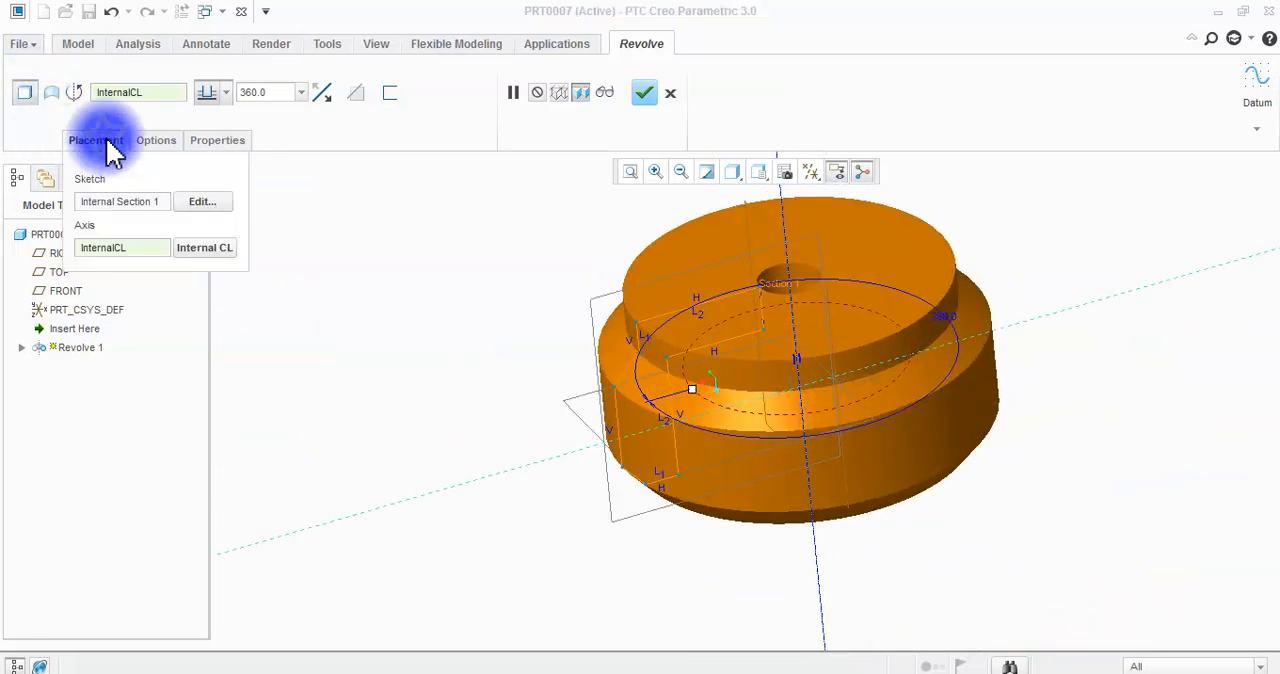
left_click(197, 205)
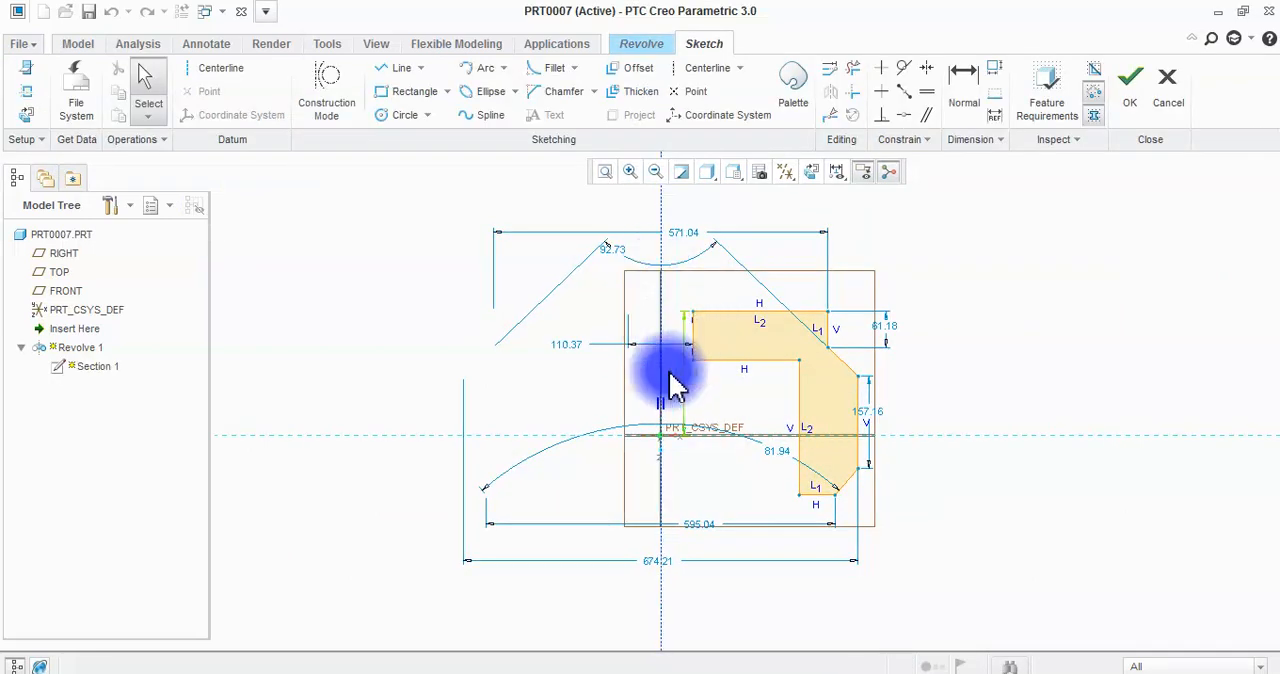
scroll(677, 351, "down", 2)
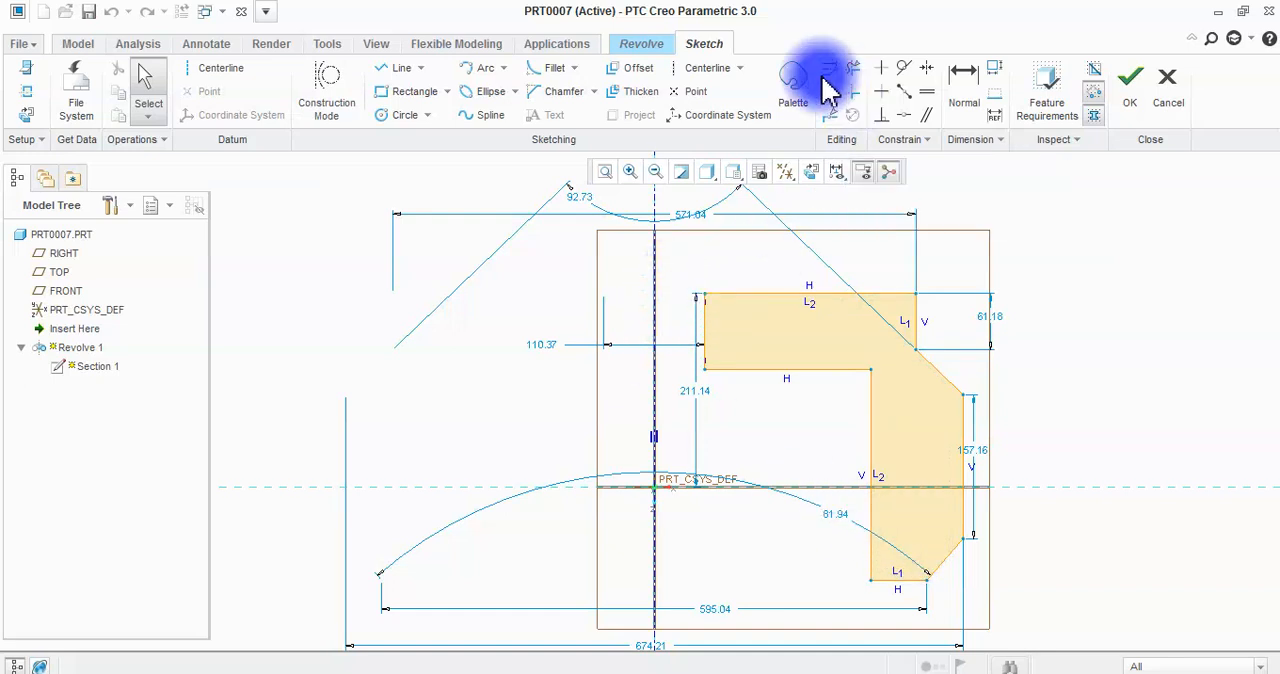
left_click(400, 69)
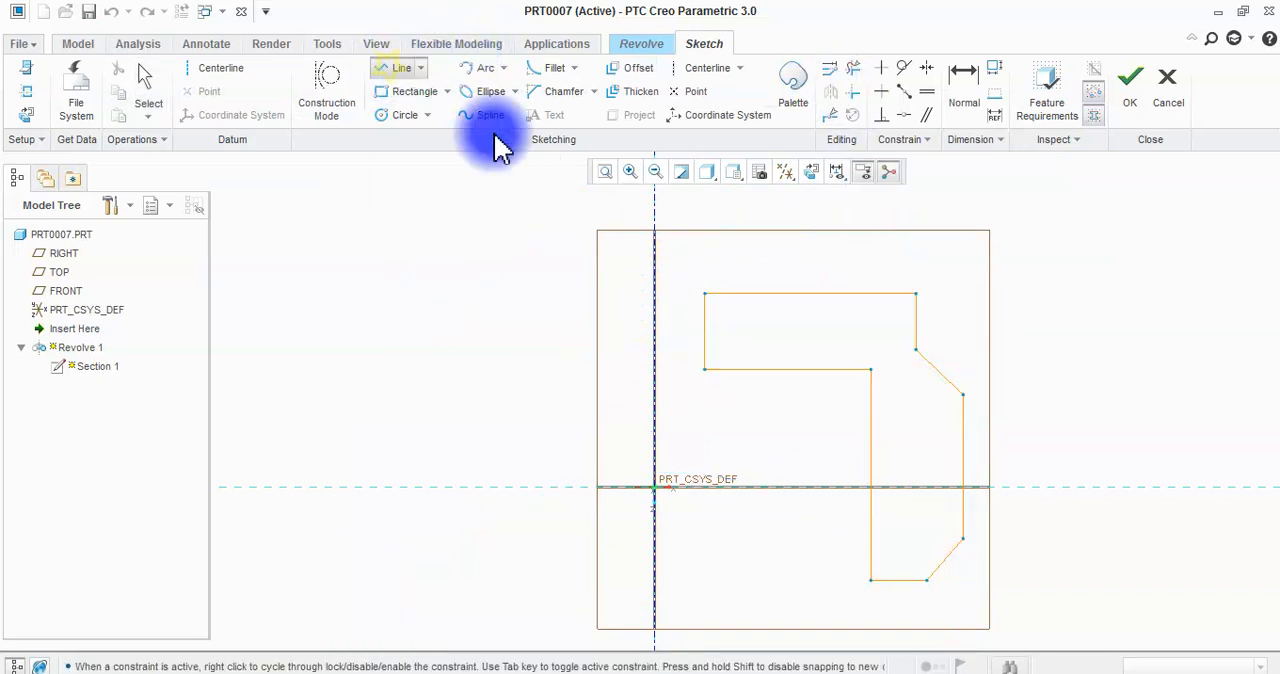
left_click(706, 295)
left_click(655, 295)
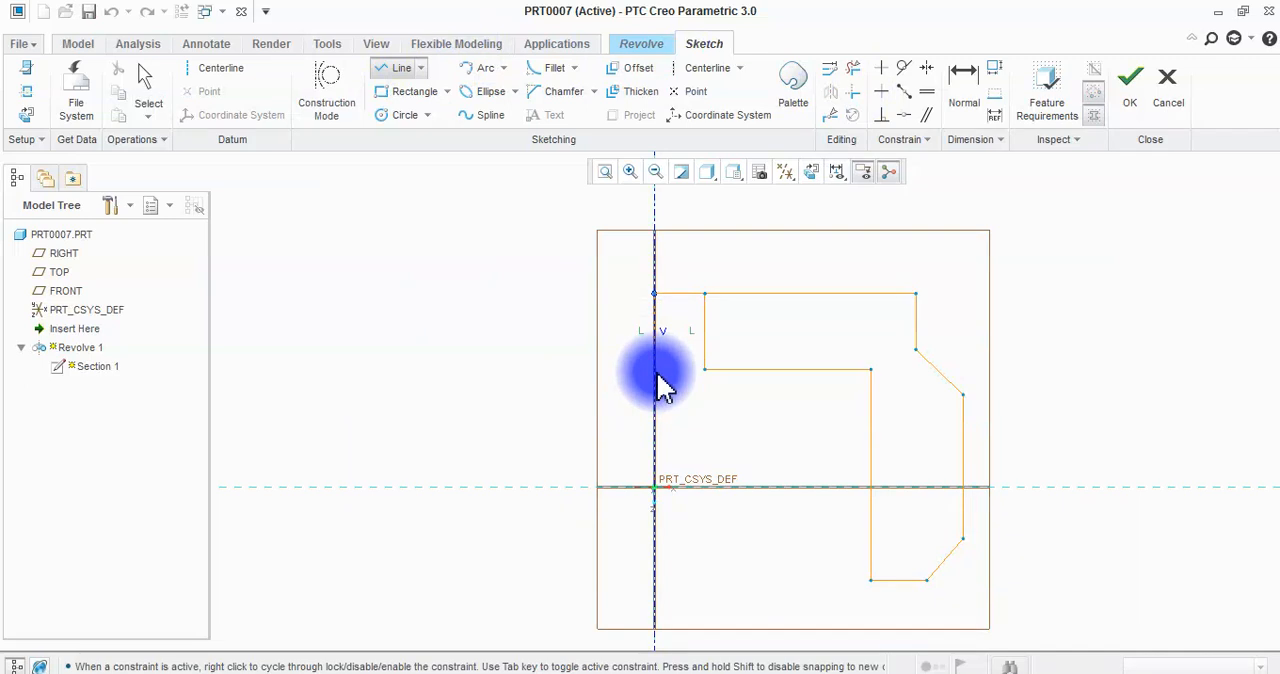
left_click(706, 369)
middle_click(737, 443)
middle_click(750, 447)
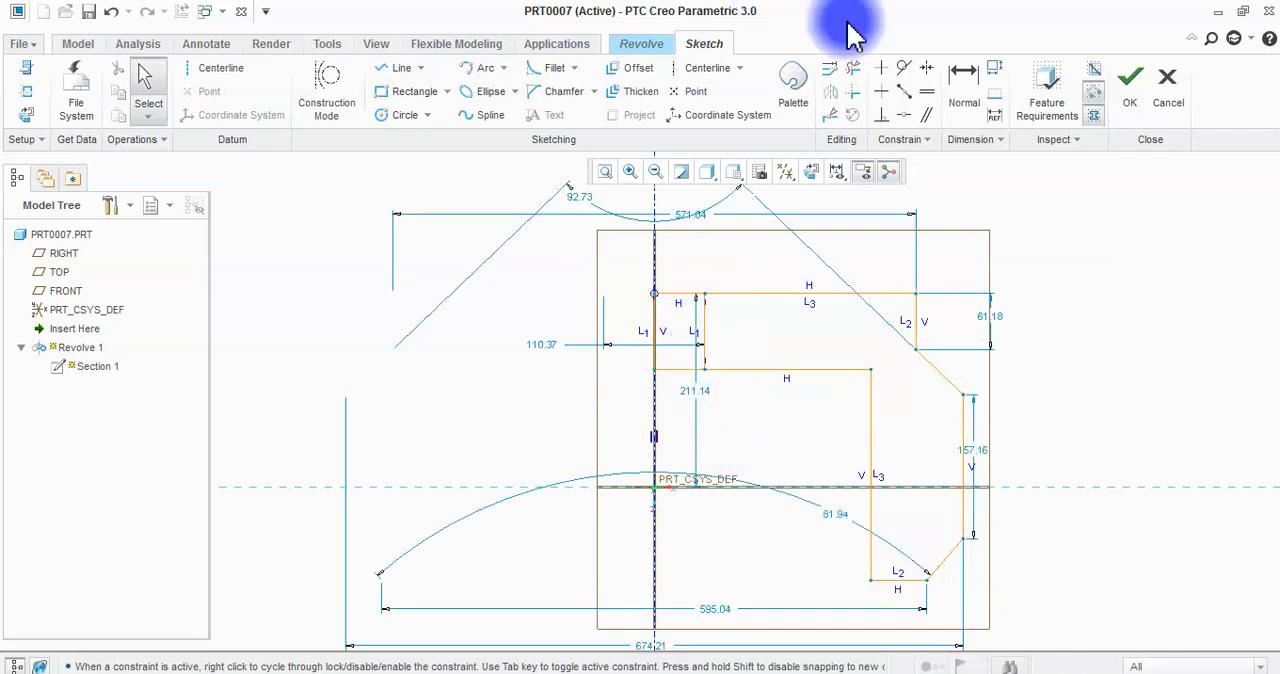
Trim away the old vertical inner segment of the profile and accept the section to preview the solid without a hole.
left_click(853, 68)
left_click(706, 343)
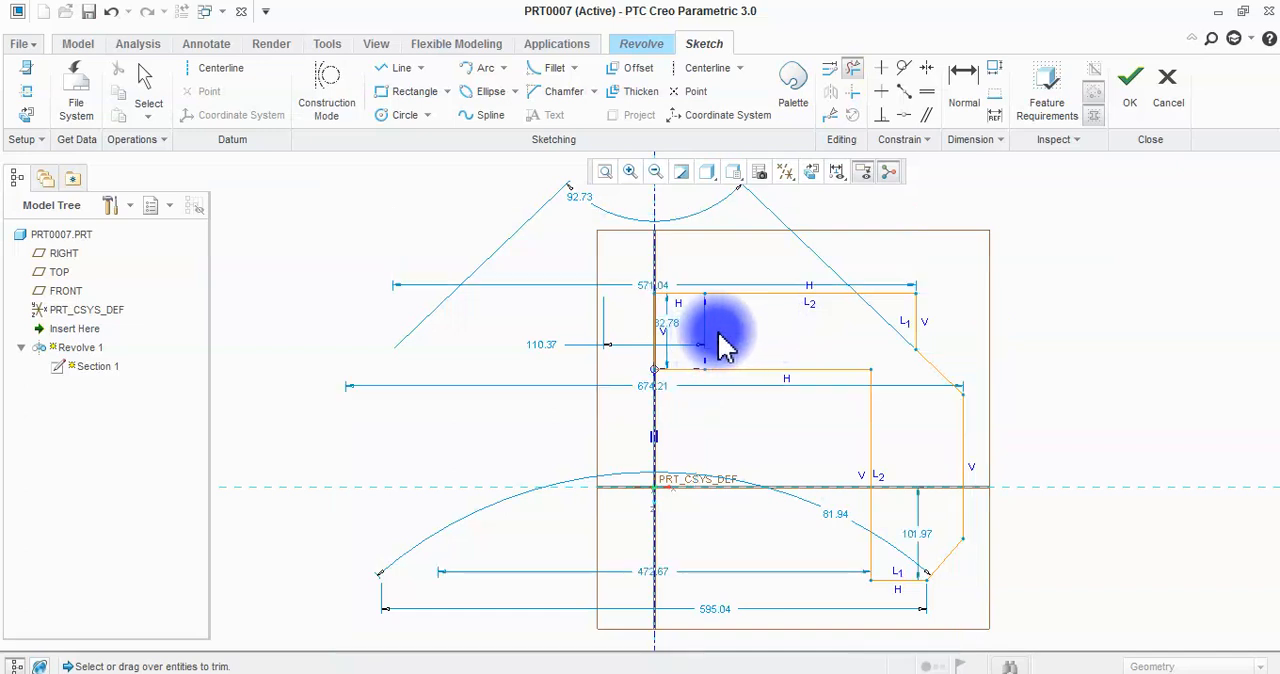
middle_click(748, 437)
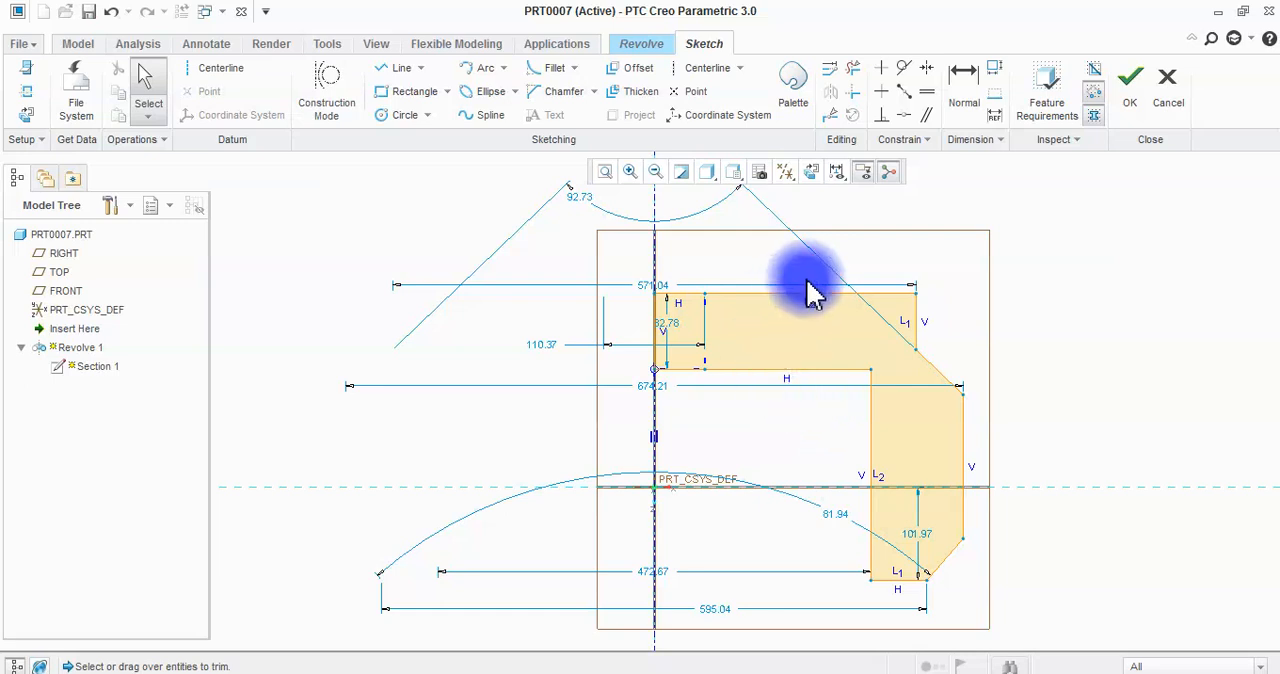
left_click(1143, 82)
mouse_move(712, 313)
middle_mouse_down()
mouse_move(640, 451)
mouse_move(647, 293)
mouse_move(617, 223)
middle_mouse_up()
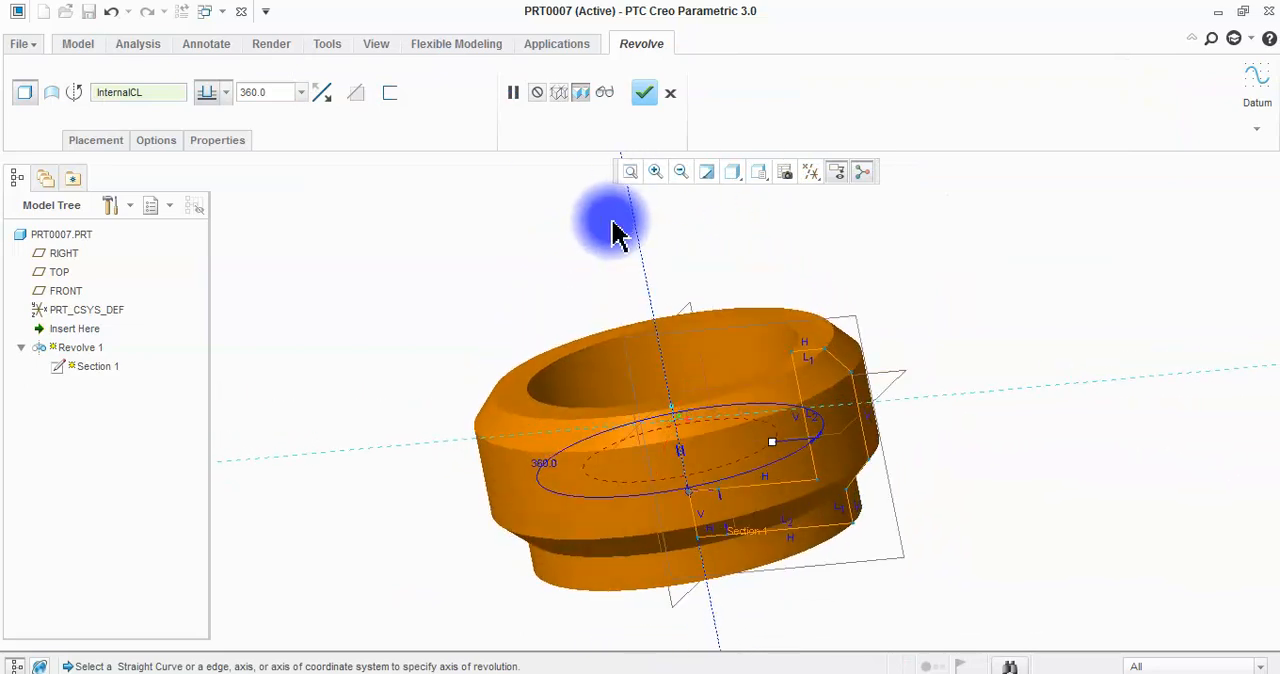
Edit the revolve's internal section and set the diameter dimension along the profile's upper edge to 500.
left_click(94, 141)
left_click(202, 203)
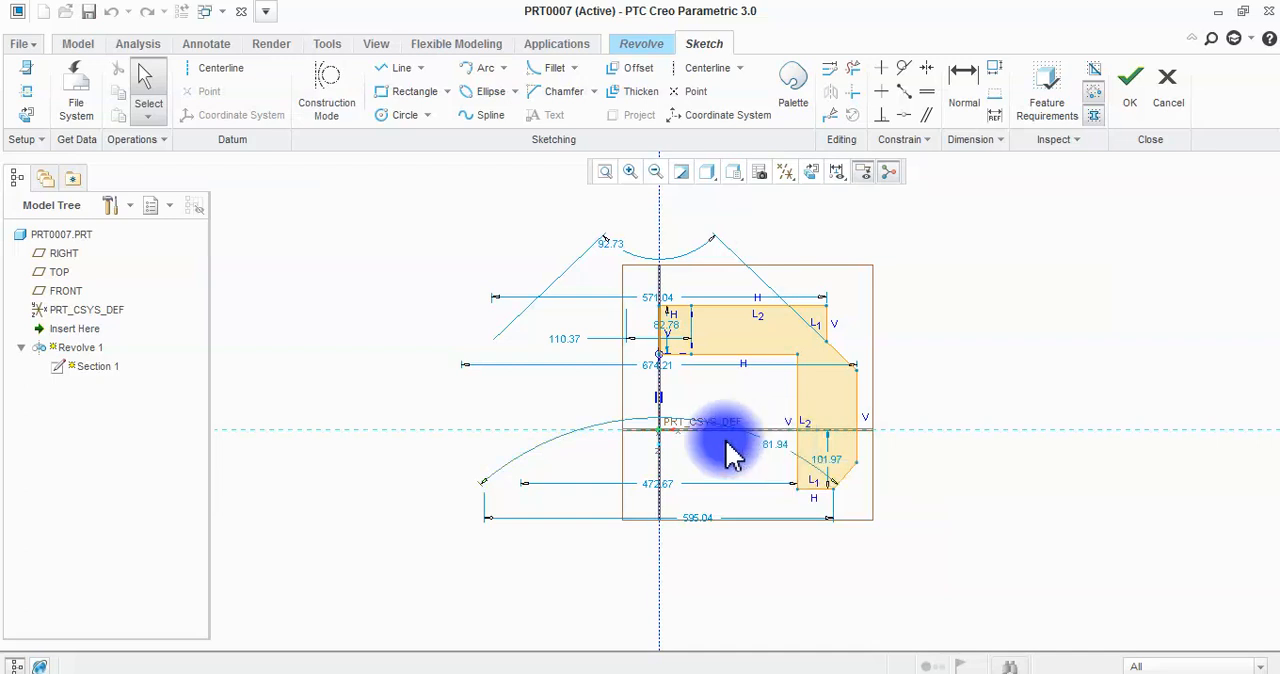
left_click(666, 300)
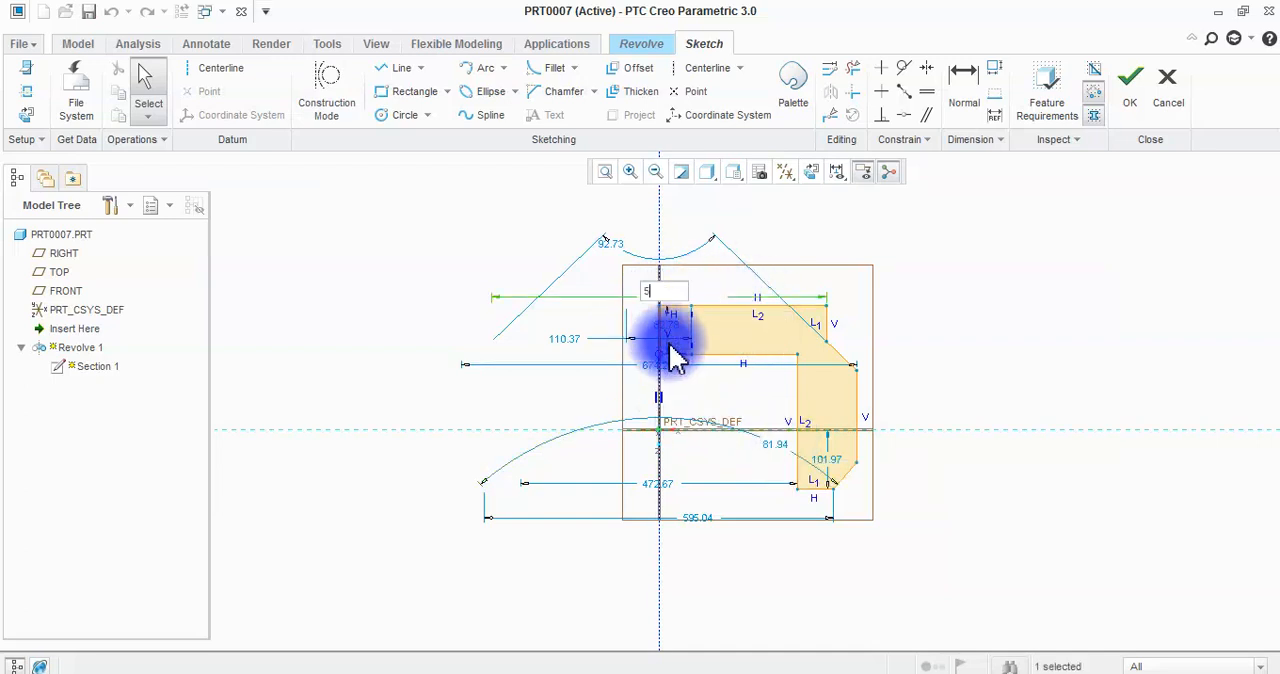
type("500")
key("Return")
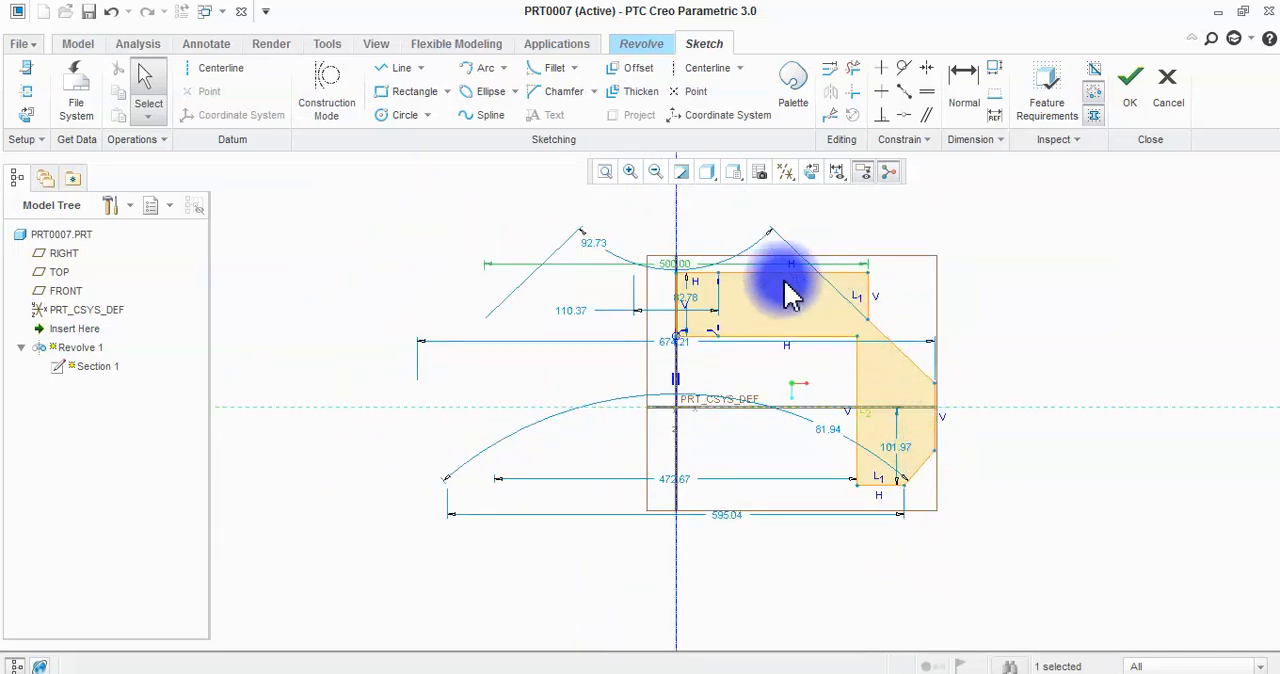
Move the upper step's height dimension outside the profile, place the lower inner diameter dimension below the sketch and set it to 450.
left_click_drag(697, 312, 1003, 300)
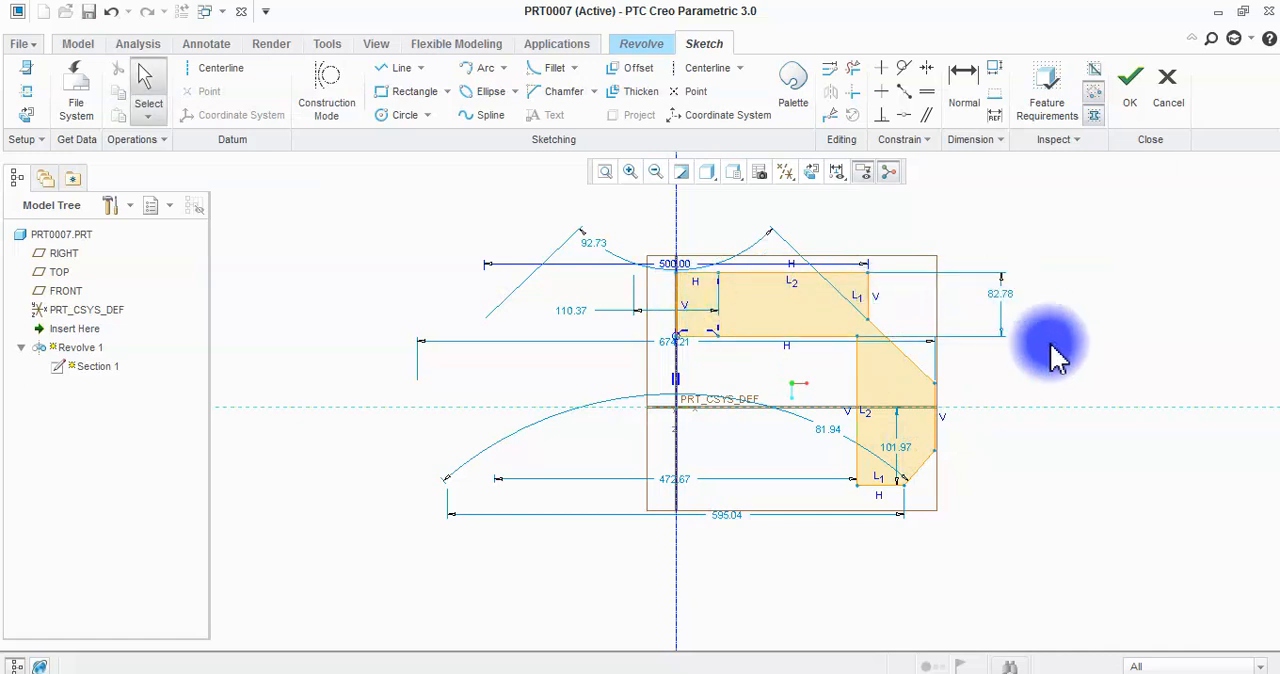
left_click_drag(686, 482, 704, 578)
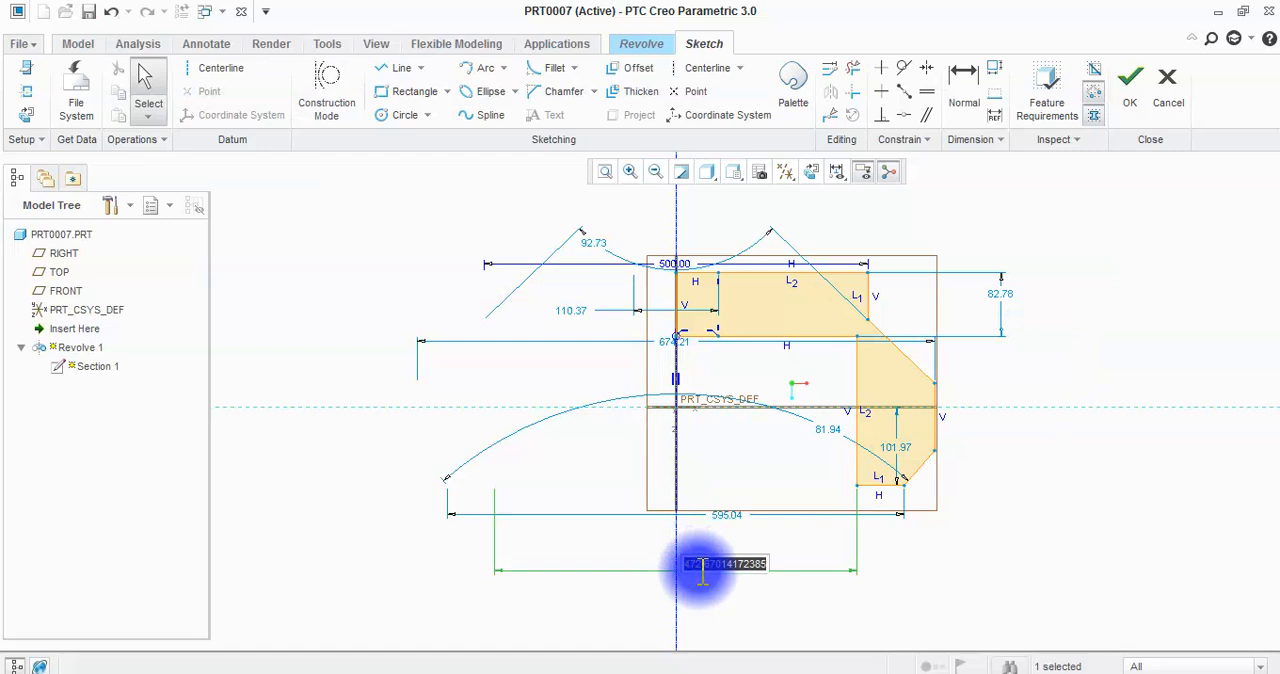
type("0")
key("Return")
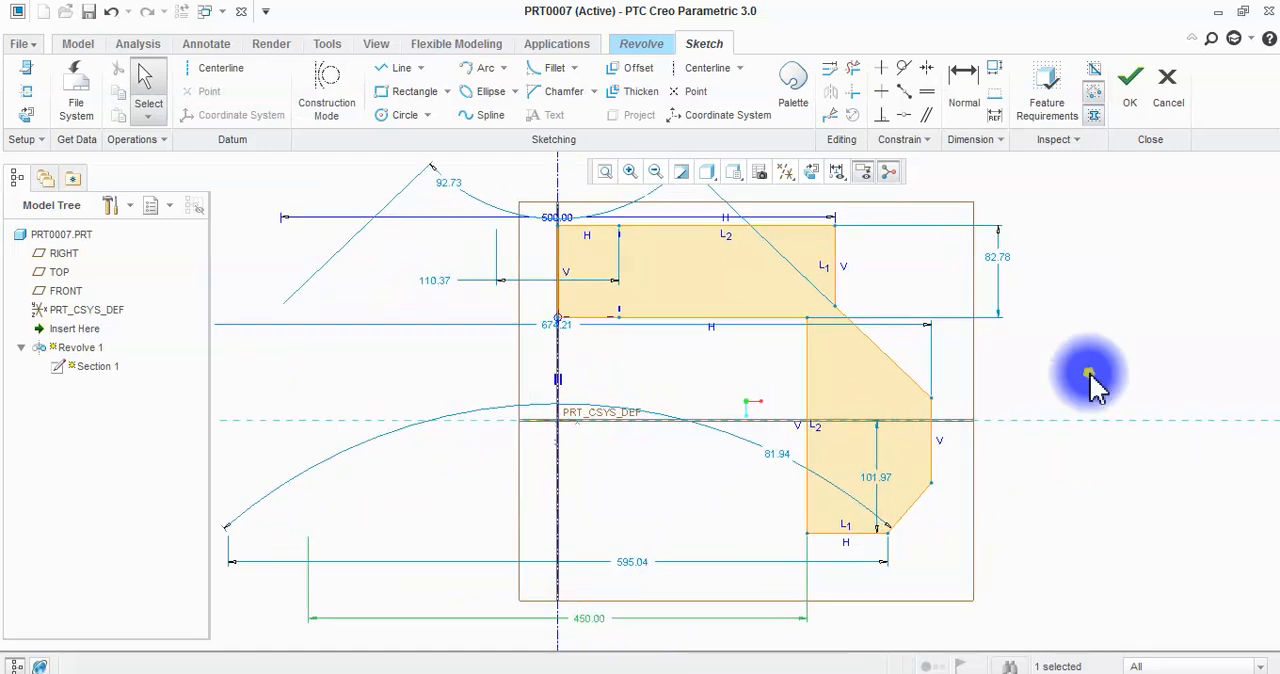
Draw a rectangle about 101 high below the horizontal reference, straddling the vertical centerline.
left_click(410, 91)
left_click(717, 472)
left_click(856, 544)
middle_click(1015, 588)
Trim away every line of the old profile, keeping only the new rectangle and the centerline.
left_click(853, 67)
mouse_move(849, 238)
left_mouse_down()
mouse_move(757, 320)
mouse_move(806, 266)
mouse_move(894, 323)
mouse_move(1006, 443)
mouse_move(972, 475)
mouse_move(994, 423)
mouse_move(969, 400)
left_mouse_up()
left_click(1014, 390)
middle_click(998, 432)
scroll(777, 340, "up", 3)
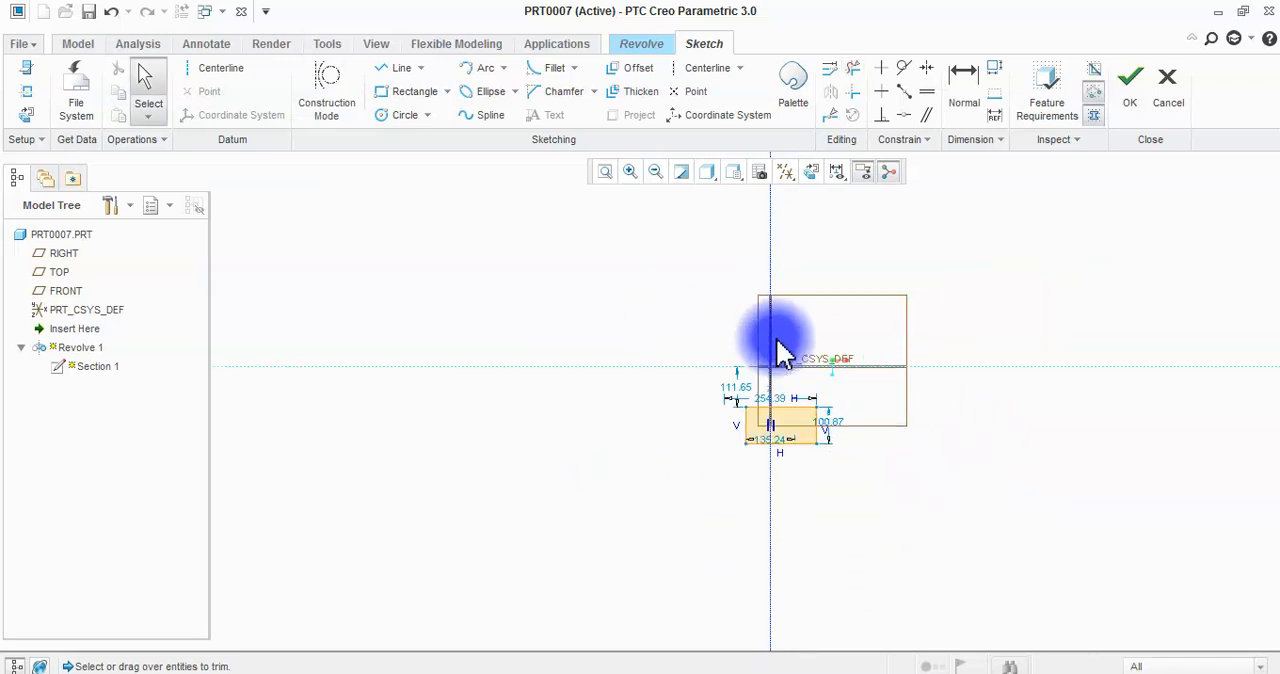
Try to accept the section with the rectangle lying on both sides of the centerline.
scroll(777, 443, "down", 4)
scroll(800, 540, "up", 1)
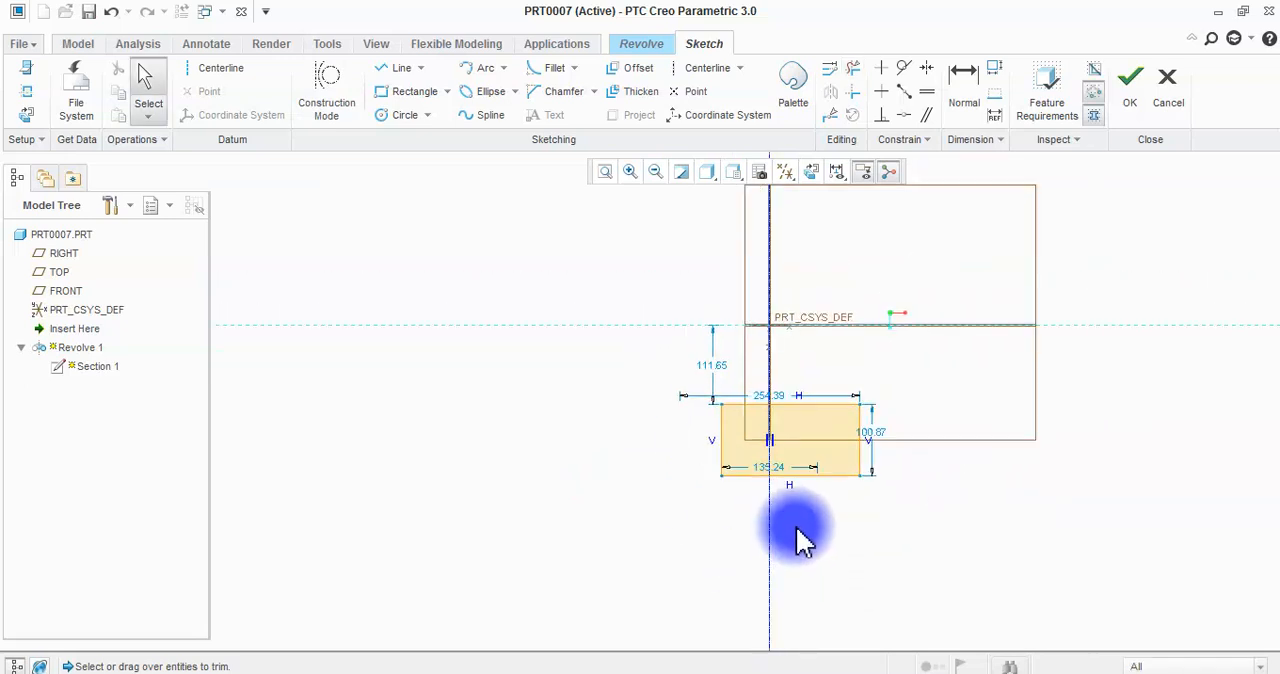
left_click(1148, 100)
left_click(725, 386)
scroll(816, 420, "down", 1)
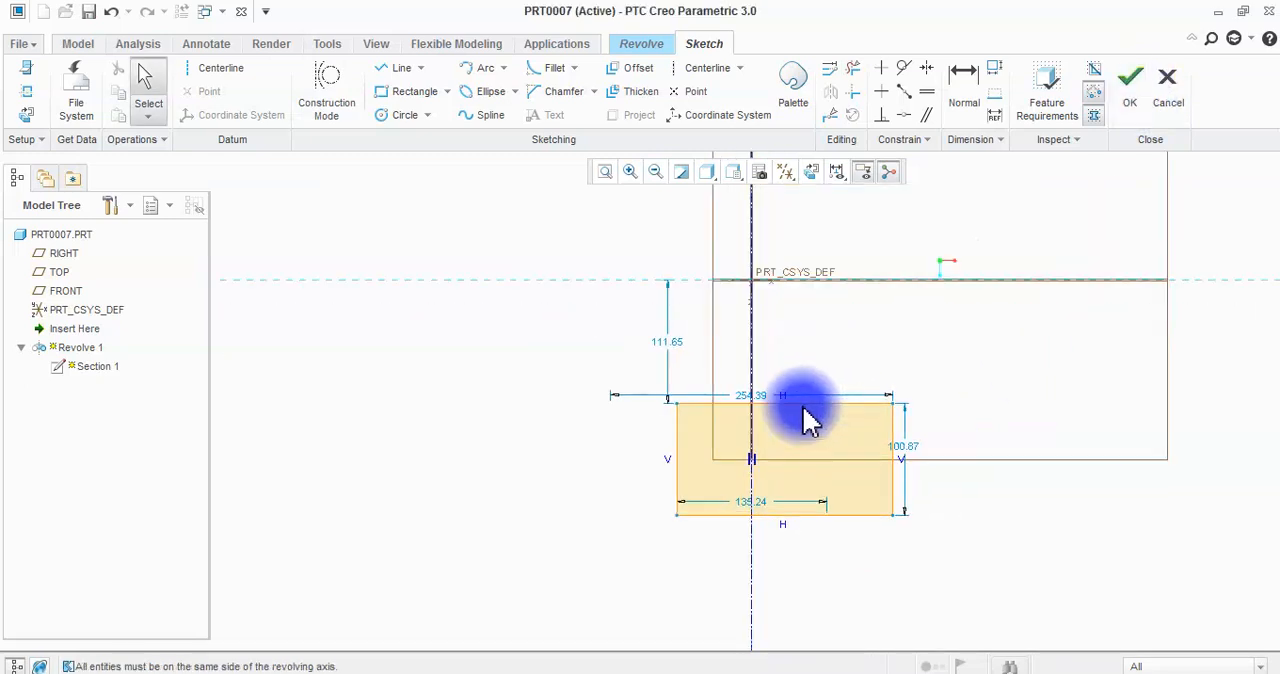
scroll(800, 445, "up", 2)
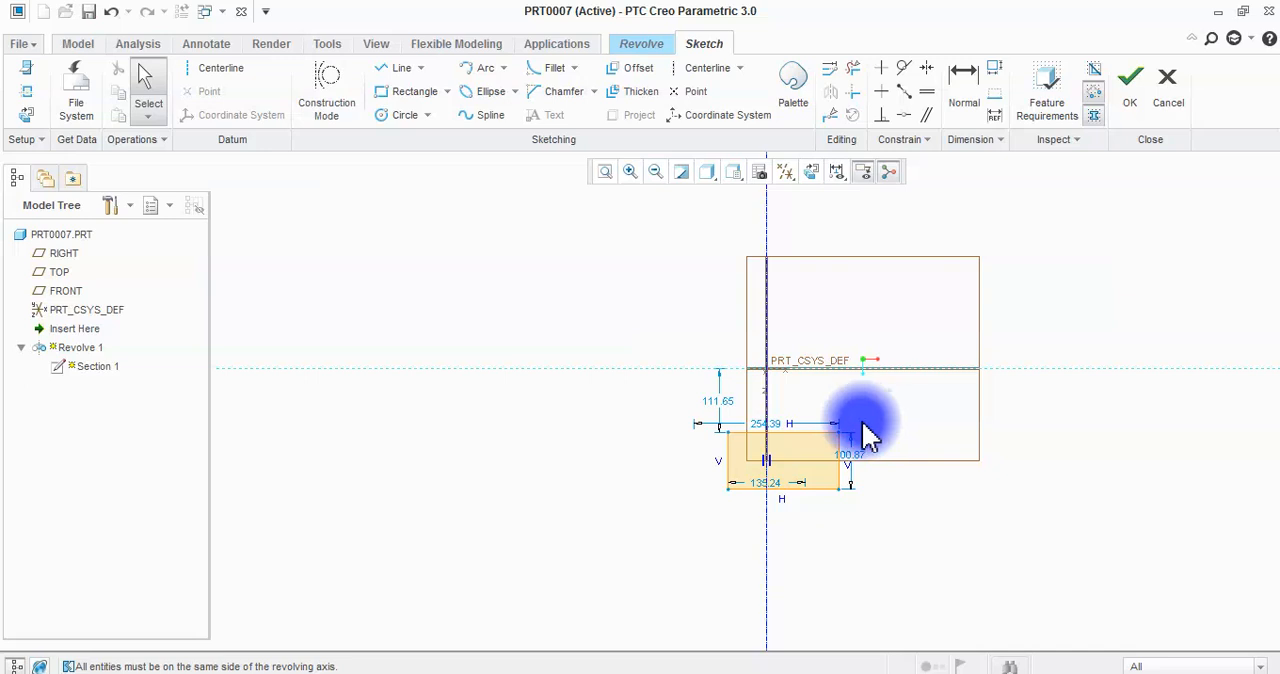
scroll(786, 470, "up", 2)
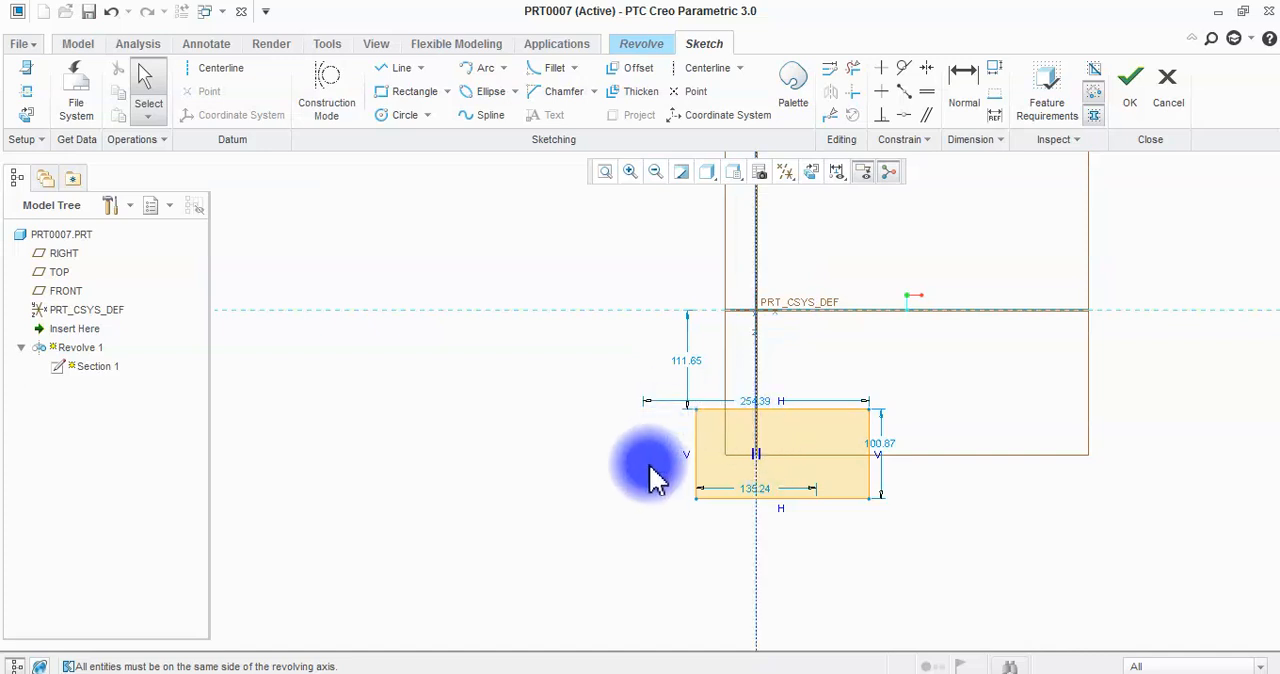
Shift the rectangle's crossing edge over until it sits almost on the centerline, and accept the section to preview the revolve.
left_click_drag(698, 452, 782, 445)
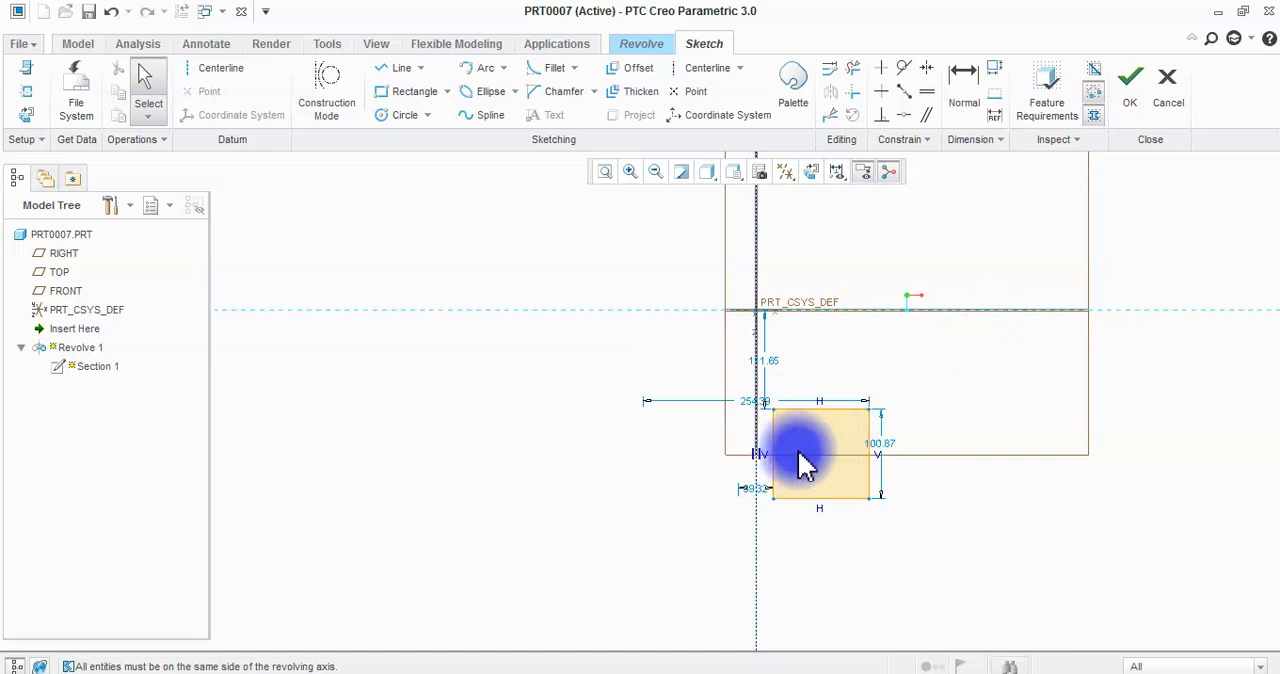
scroll(779, 465, "down", 2)
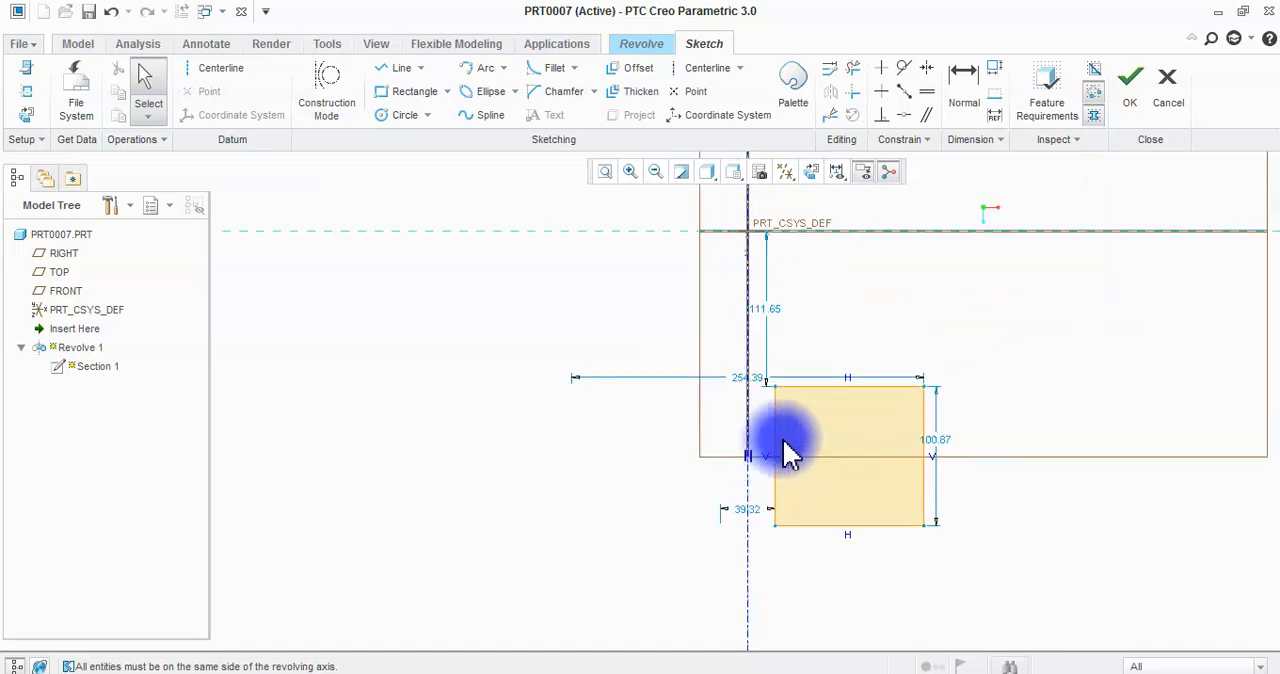
left_click_drag(782, 442, 757, 432)
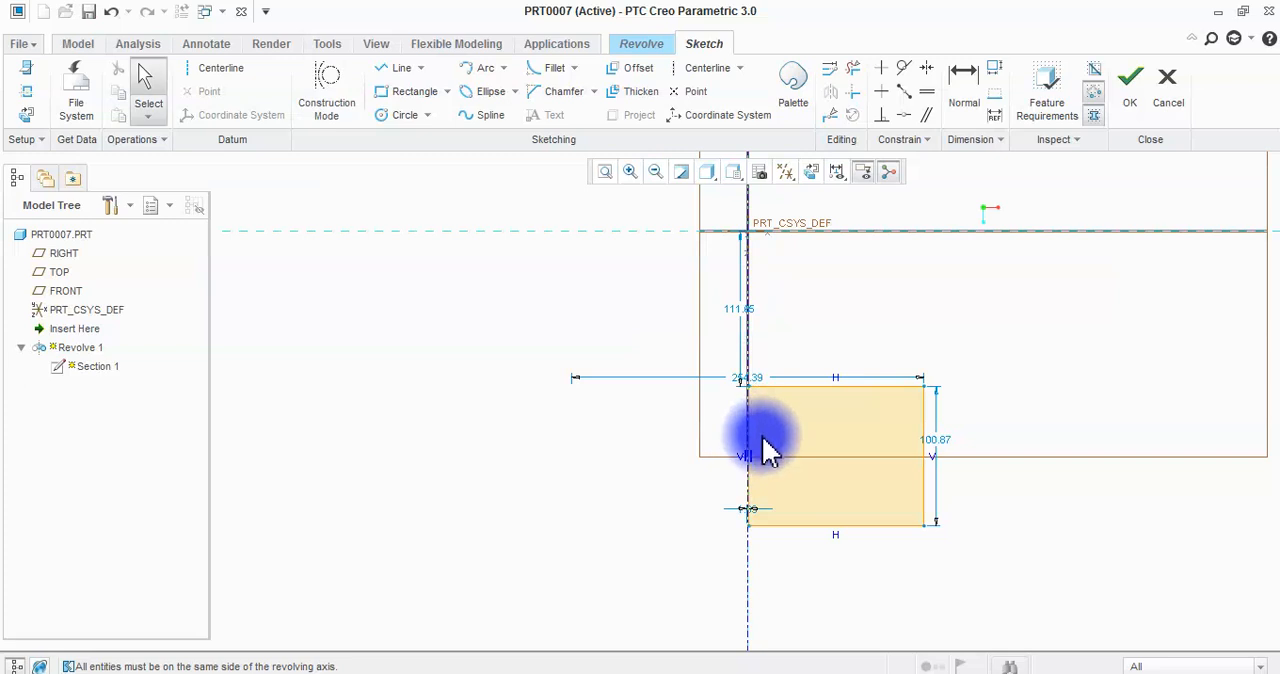
left_click(1136, 84)
mouse_move(746, 460)
middle_mouse_down()
mouse_move(737, 512)
mouse_move(743, 497)
middle_mouse_up()
Reopen the revolve's internal section and inspect the small gap between the rectangle's inner edge and the centerline.
left_click(93, 143)
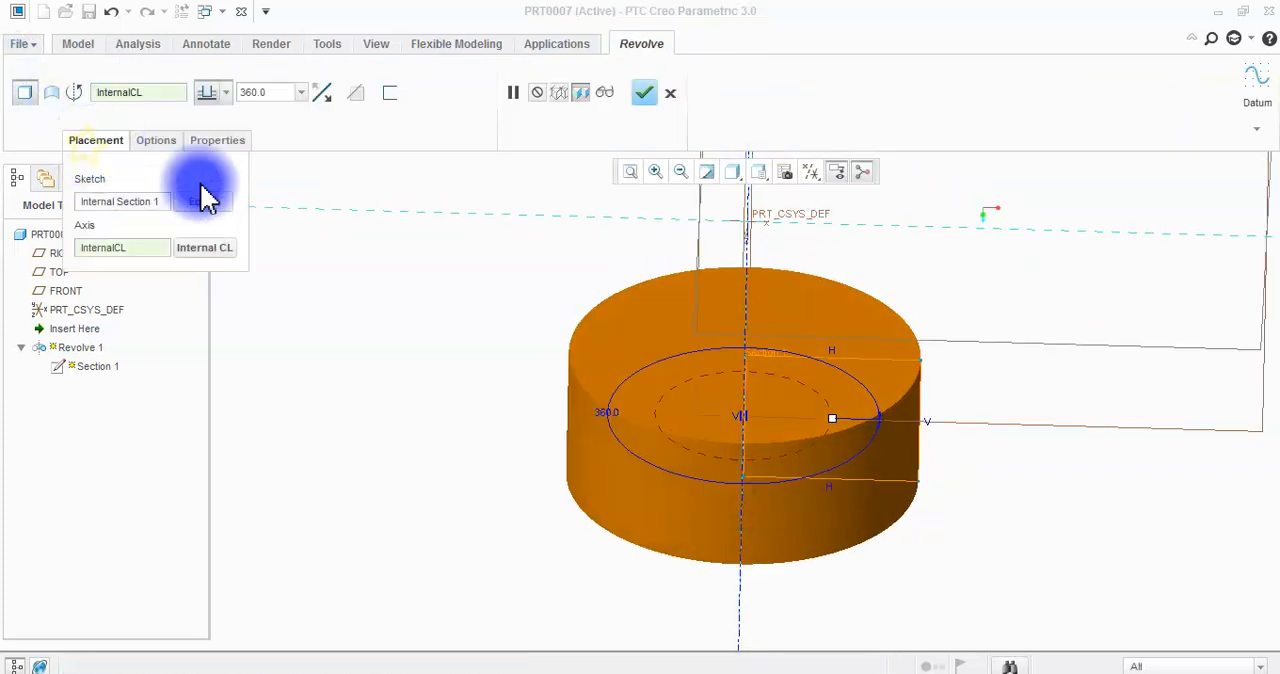
left_click(208, 201)
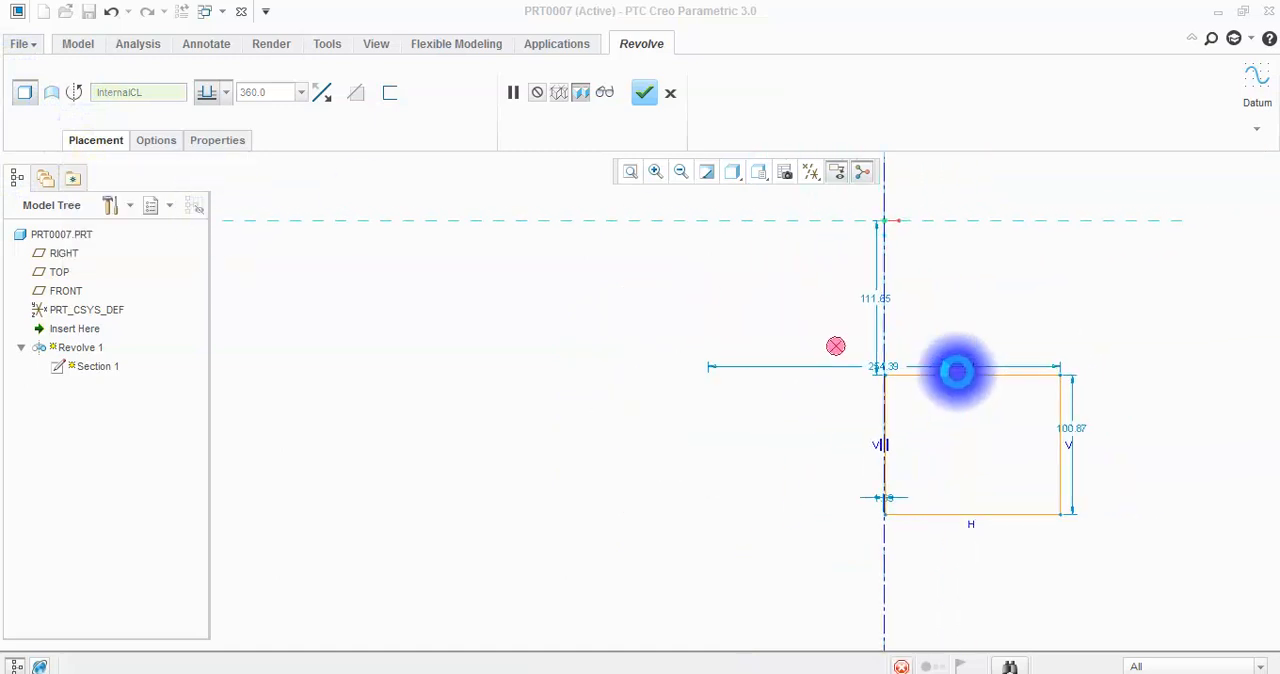
scroll(650, 412, "down", 10)
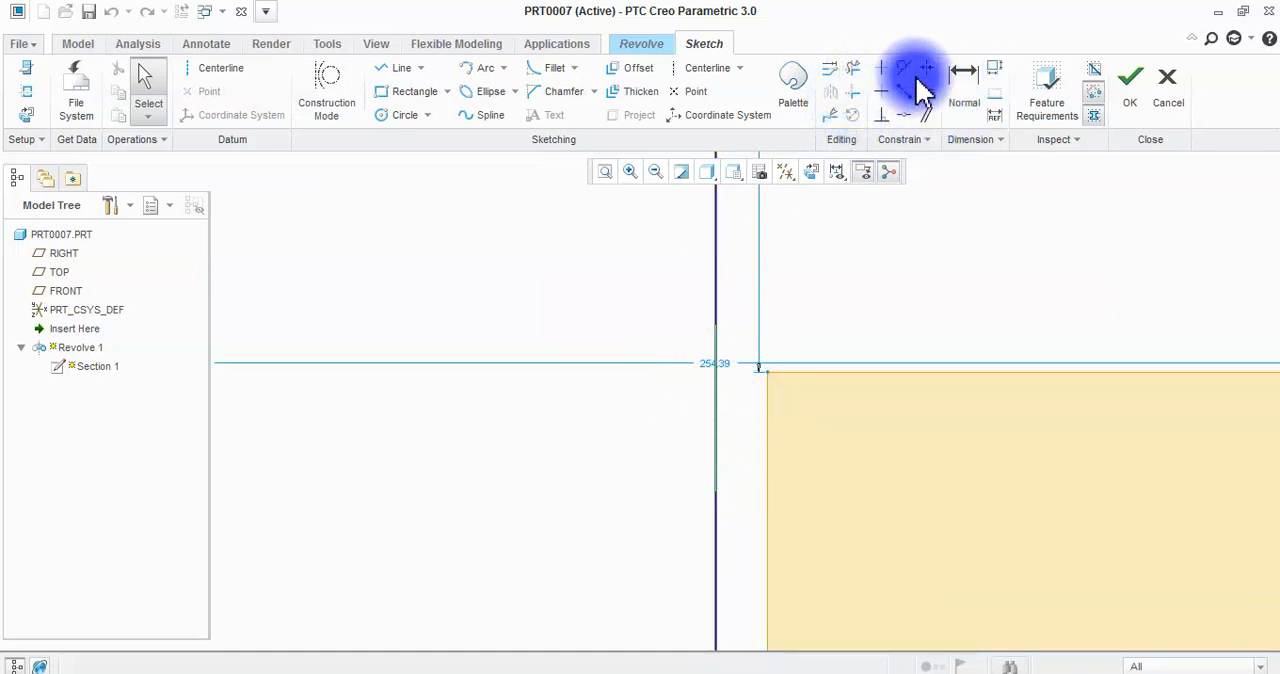
left_click(925, 146)
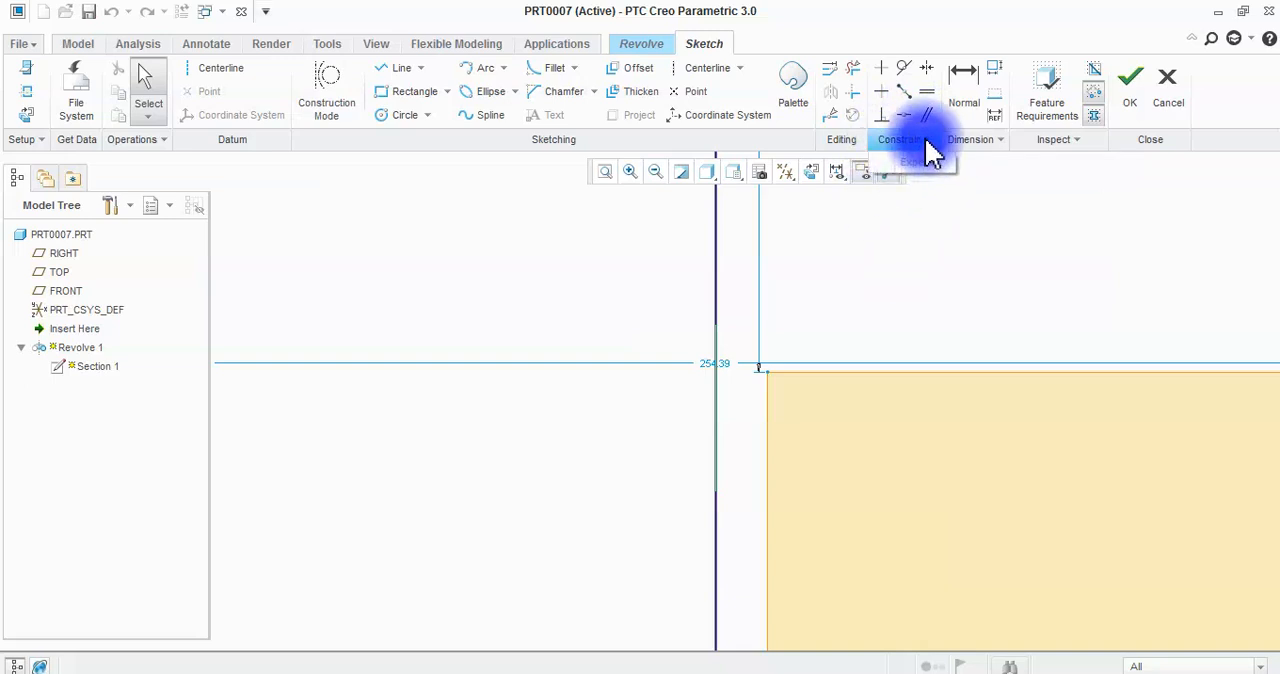
scroll(923, 217, "up", 3)
scroll(862, 279, "up", 3)
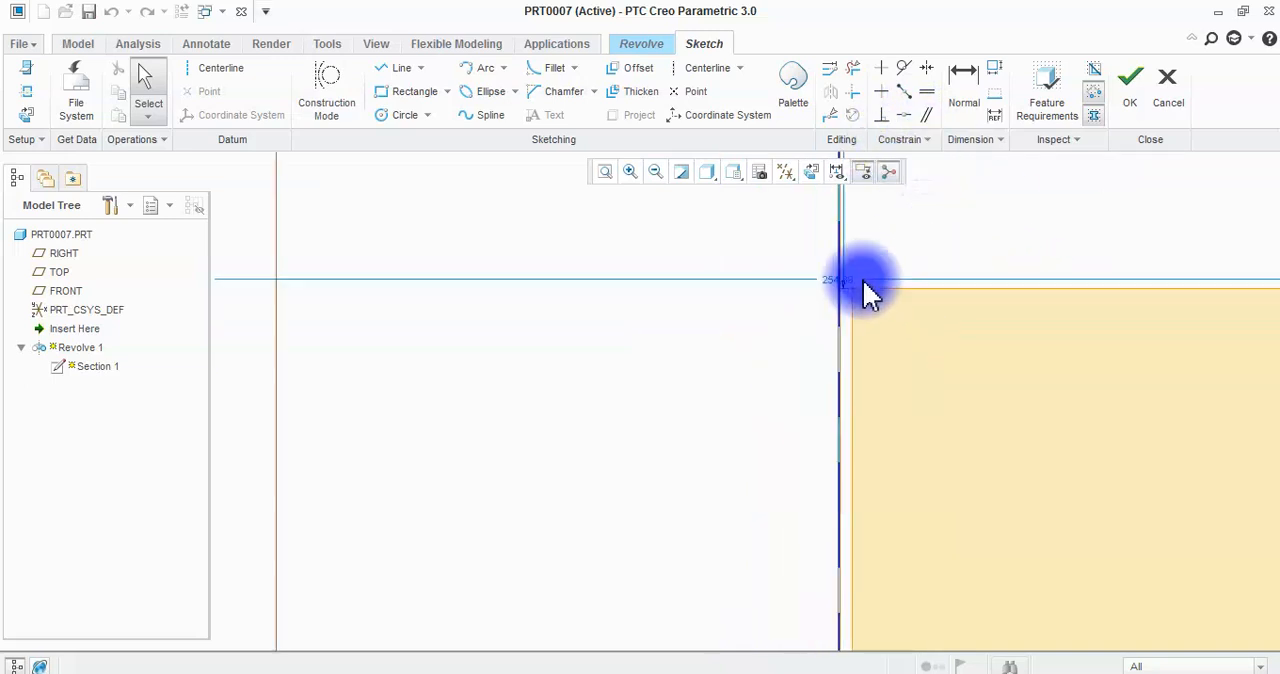
left_click(849, 360)
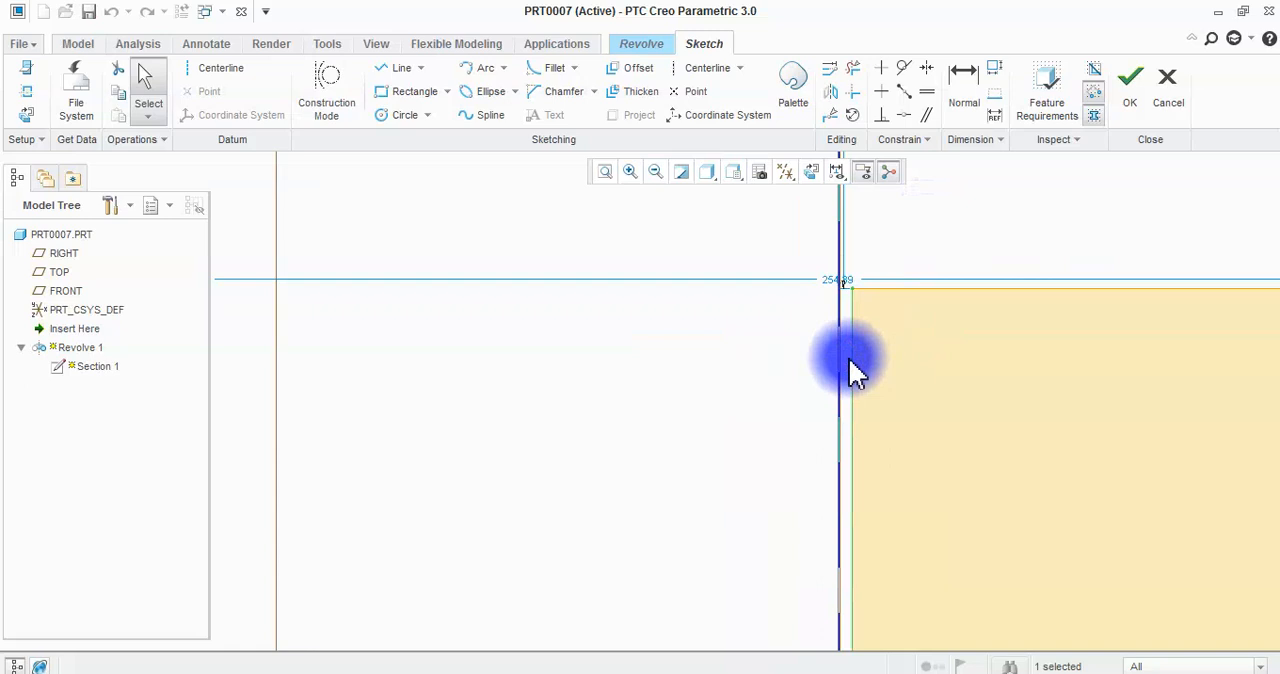
left_click(840, 360, "ctrl")
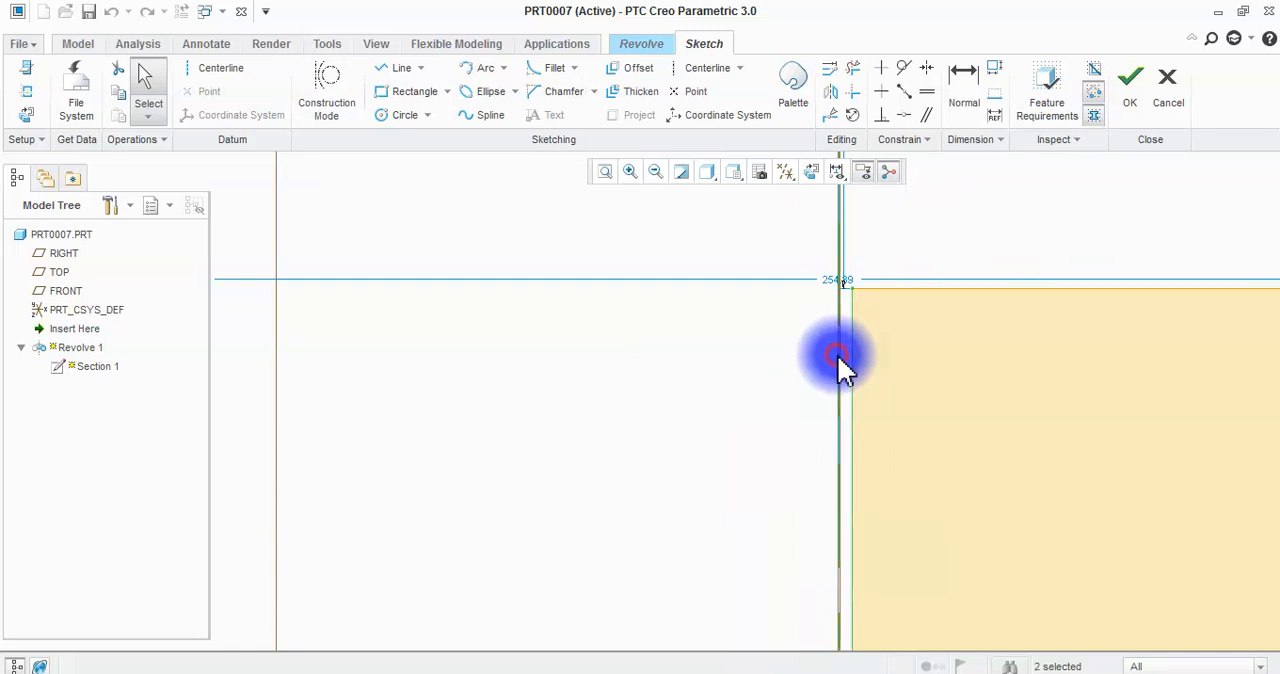
right_click(840, 362)
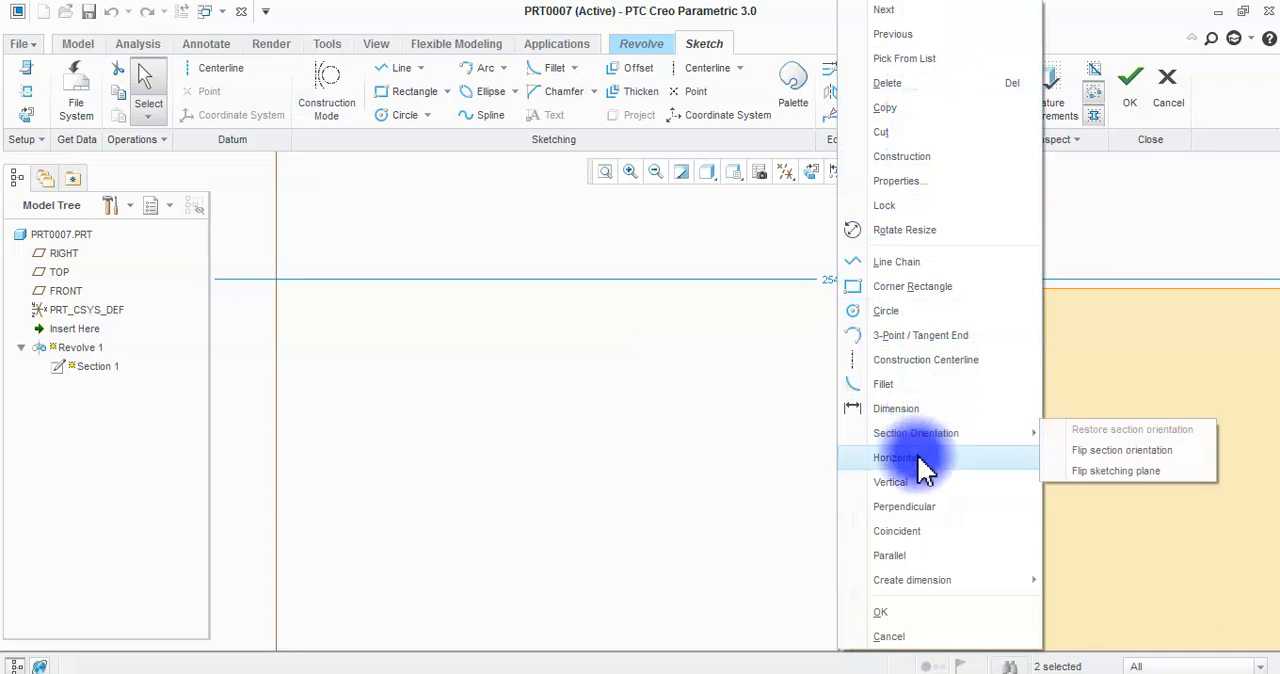
mouse_move(980, 590)
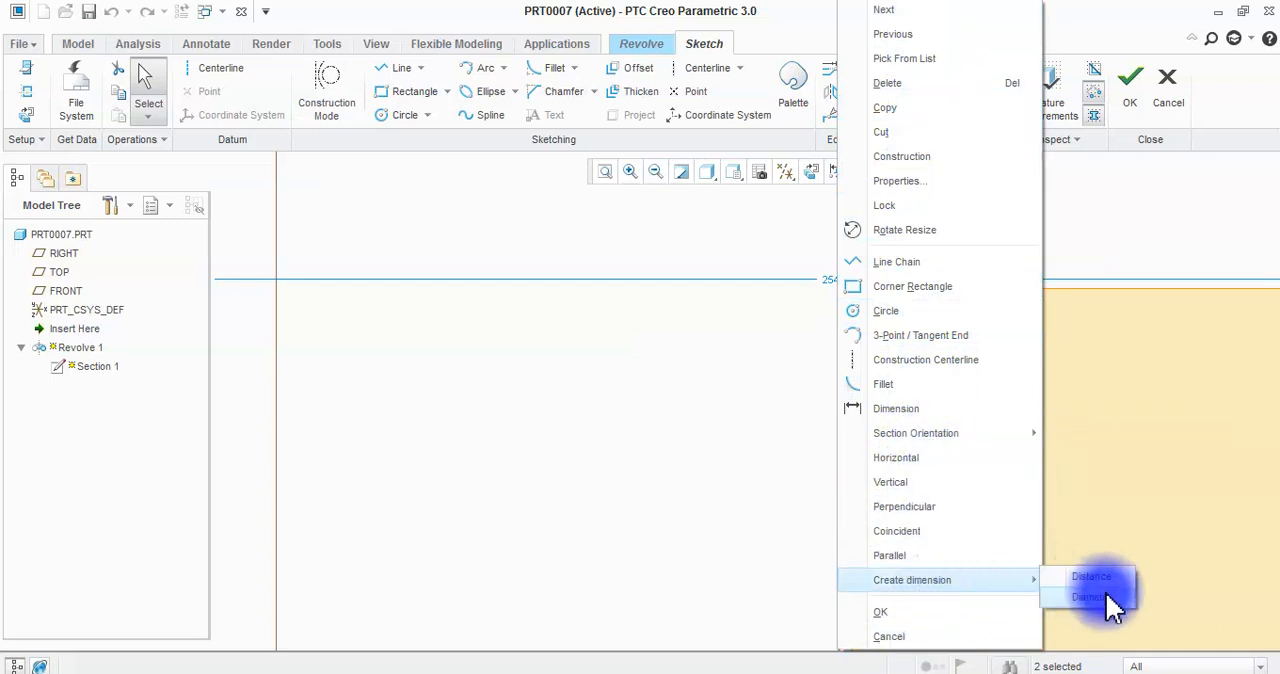
left_click(1194, 206)
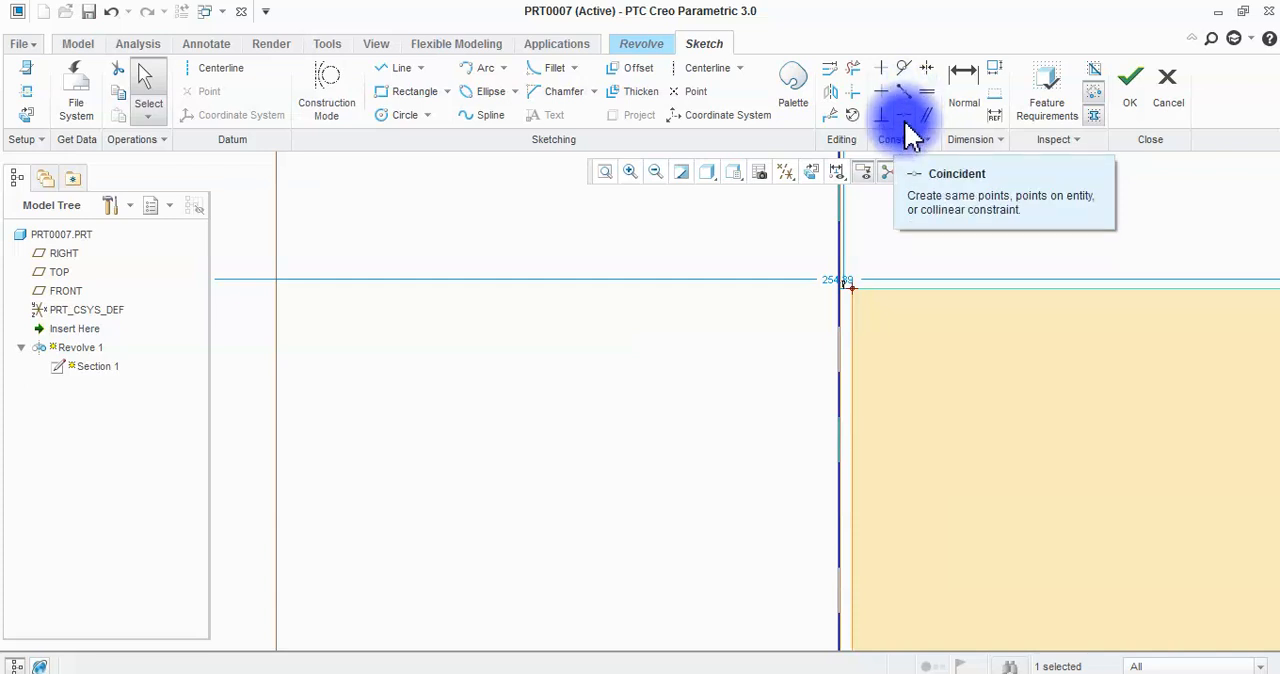
Make the rectangle's inner edge coincident with the centerline and accept the section.
left_click(906, 124)
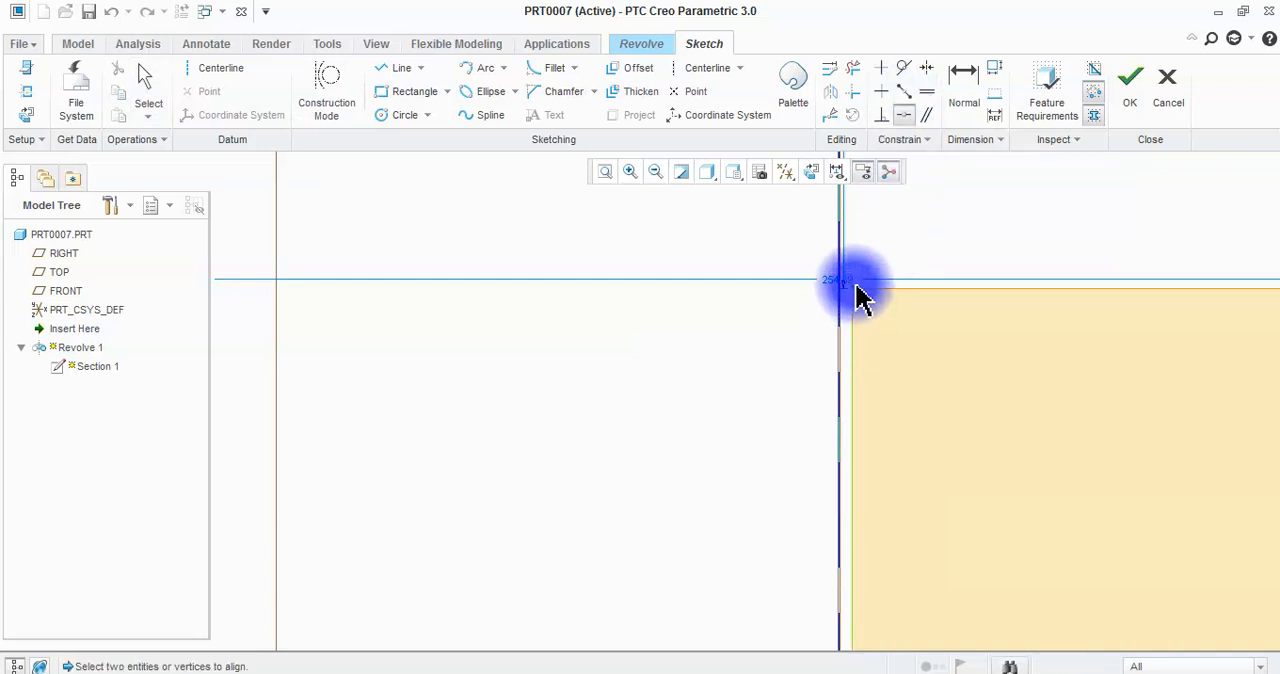
left_click(836, 321)
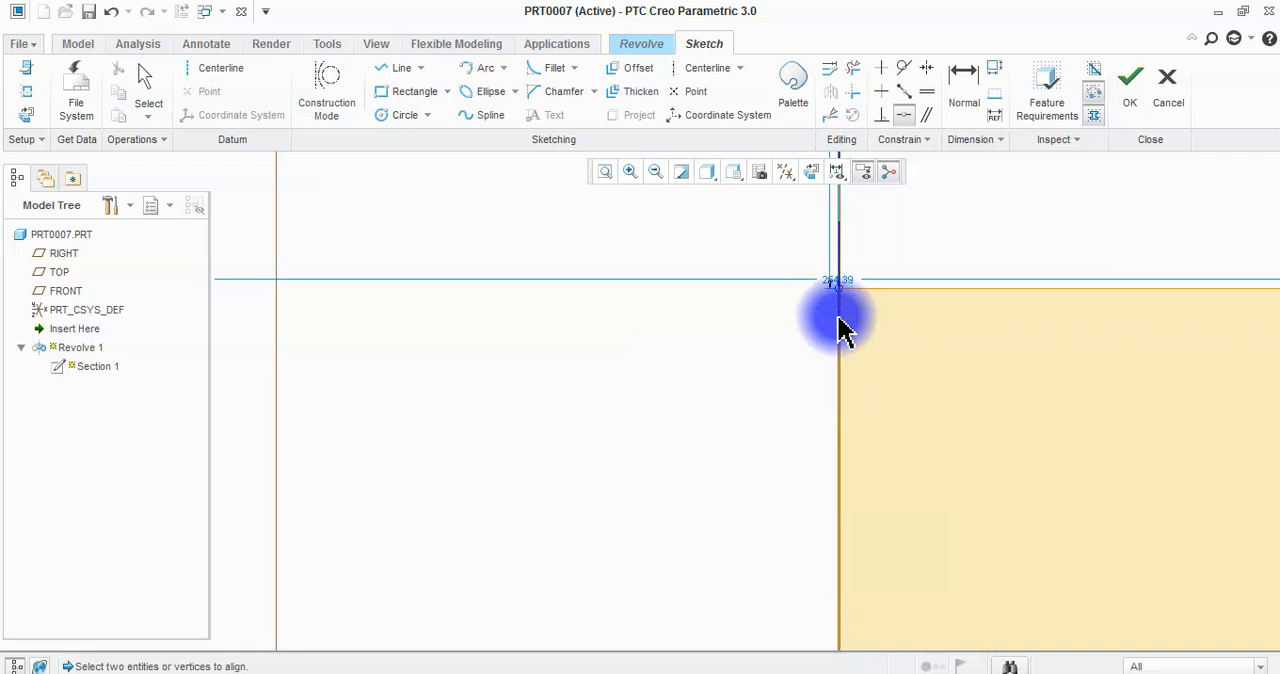
scroll(817, 280, "down", 6)
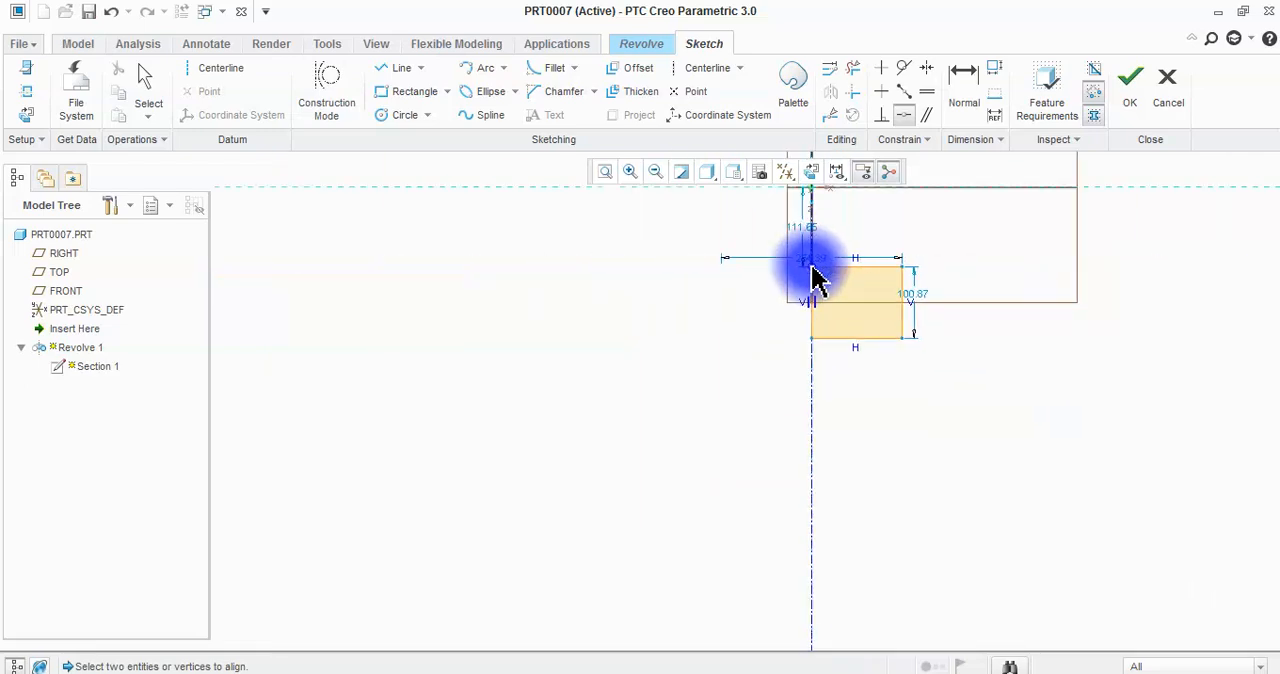
left_click(1130, 80)
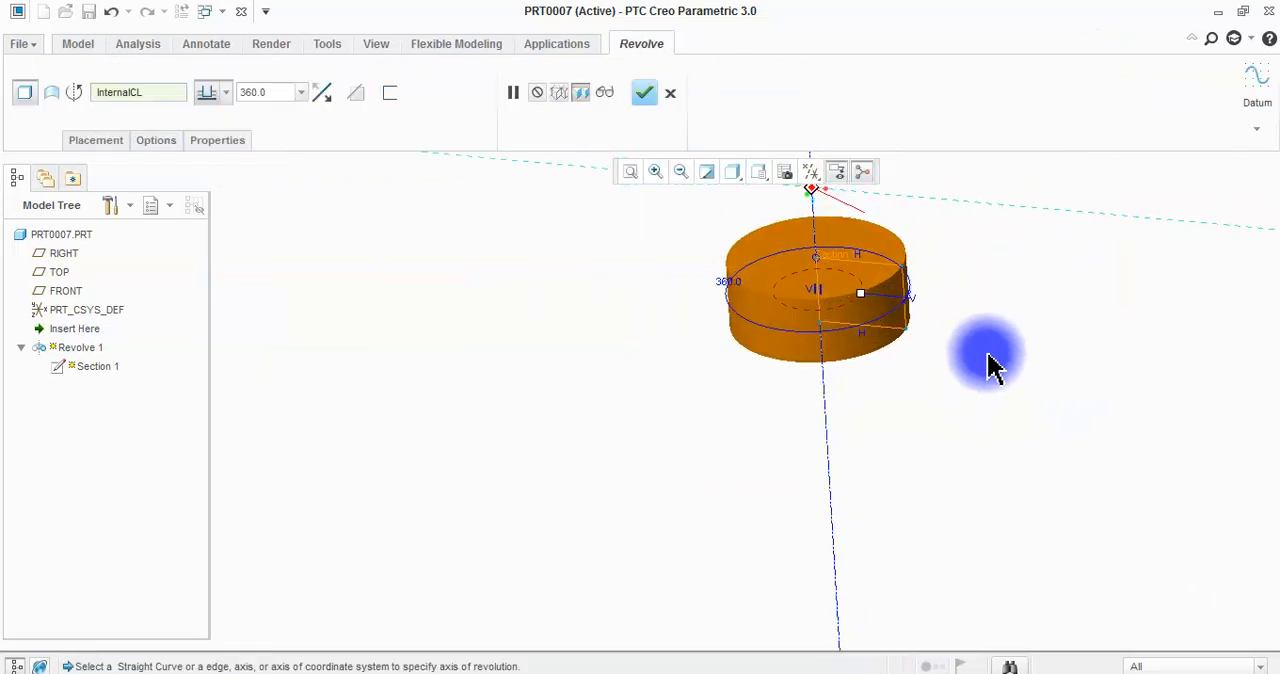
Check the center of the revolve preview for a hole, complete the 360-degree revolve and inspect the solid cylinder.
scroll(822, 270, "up", 8)
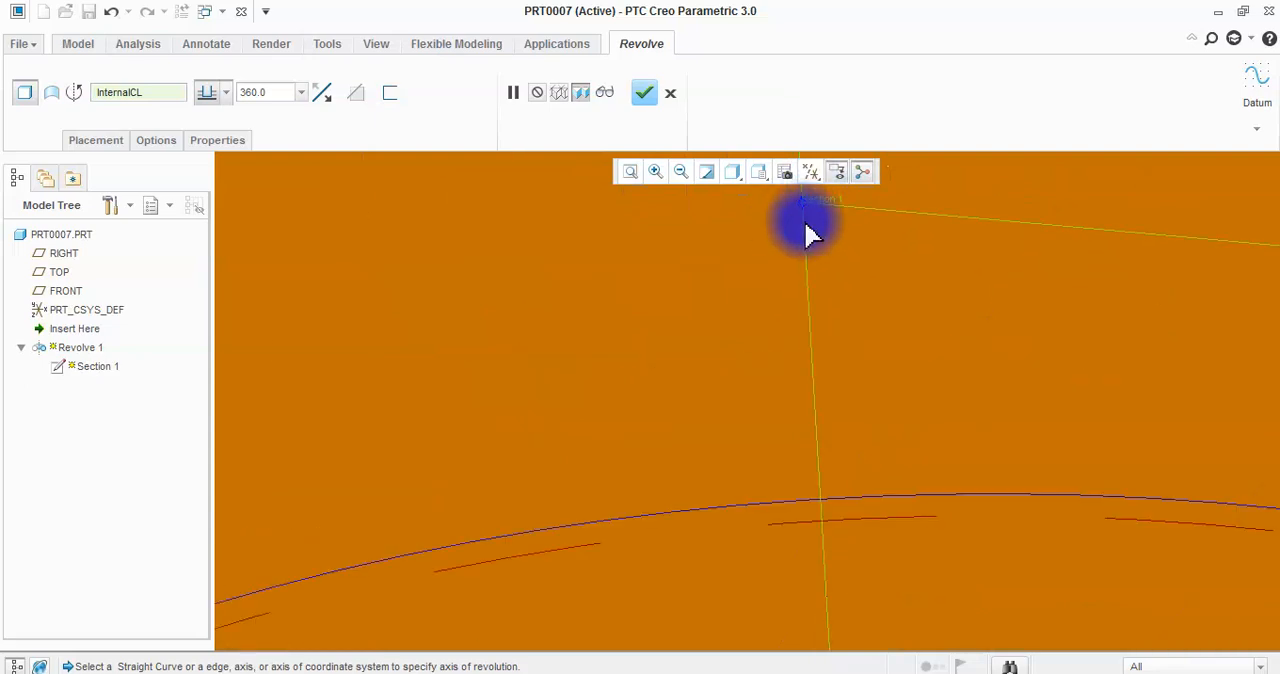
scroll(812, 230, "down", 9)
scroll(810, 265, "up", 2)
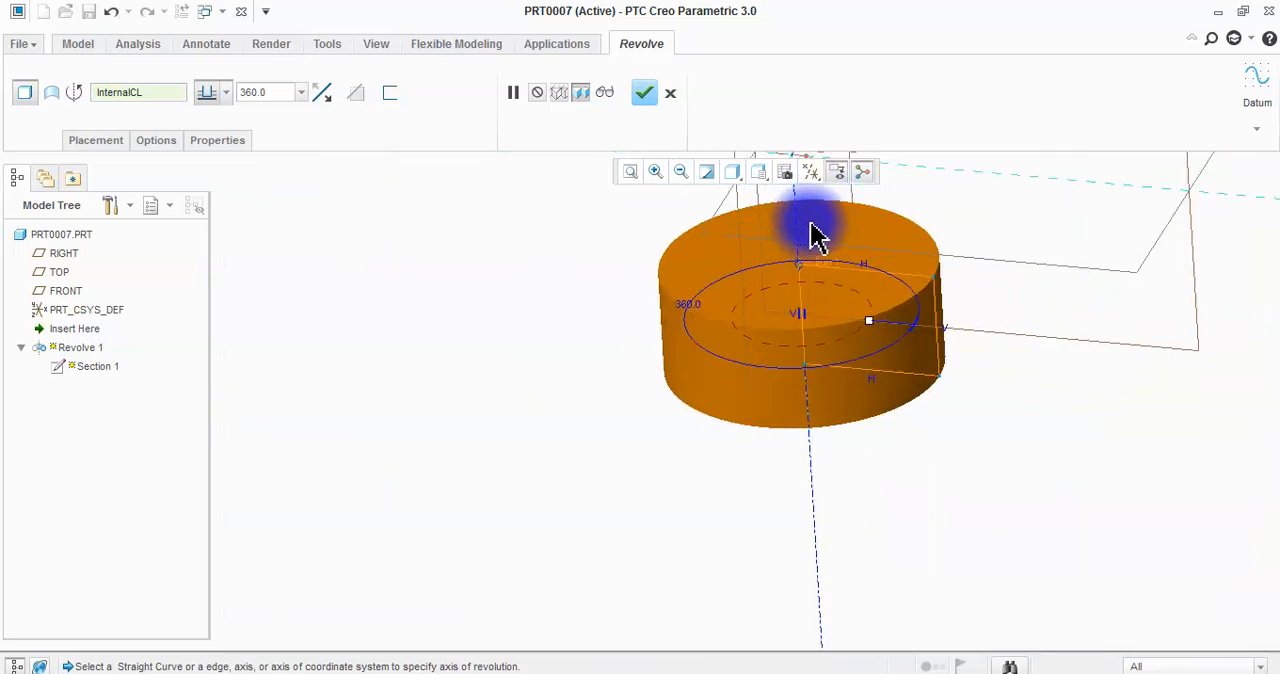
left_click(647, 90)
scroll(790, 160, "up", 5)
middle_click_drag(817, 482, 820, 509)
scroll(793, 355, "down", 6)
left_click(998, 360)
scroll(626, 350, "down", 4)
scroll(704, 433, "up", 5)
middle_click_drag(704, 433, 920, 363)
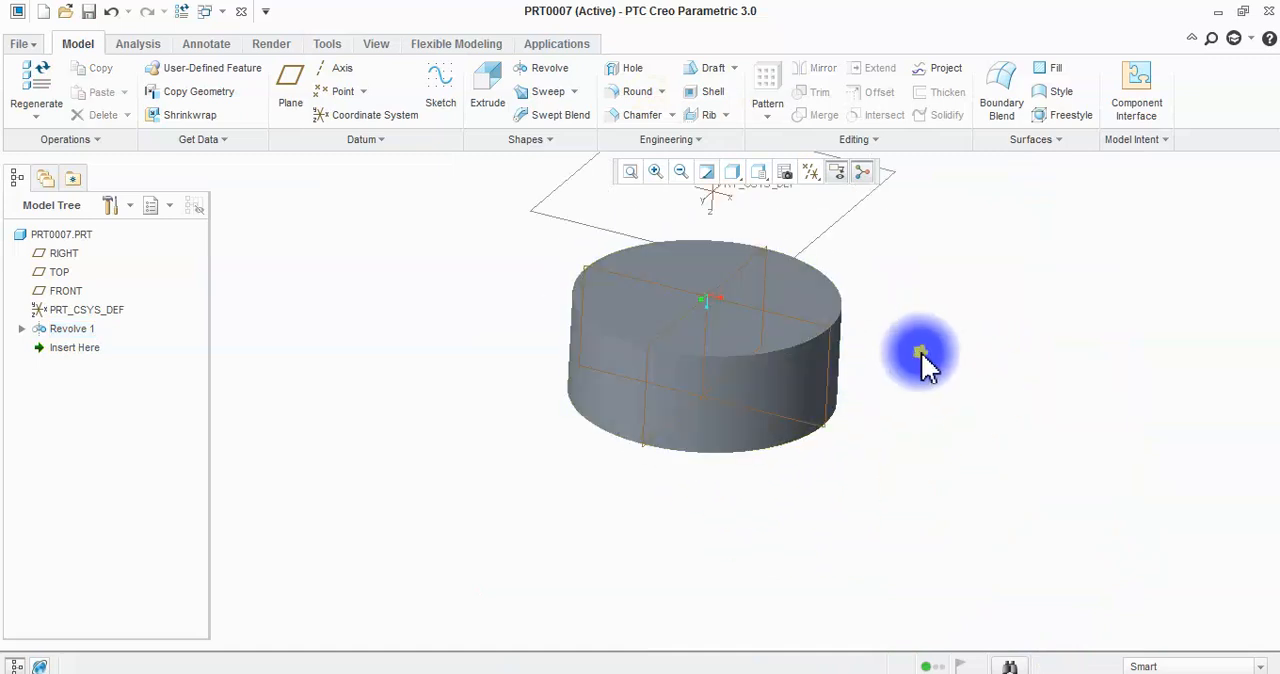
Delete the Revolve 1 feature from the part.
right_click(76, 330)
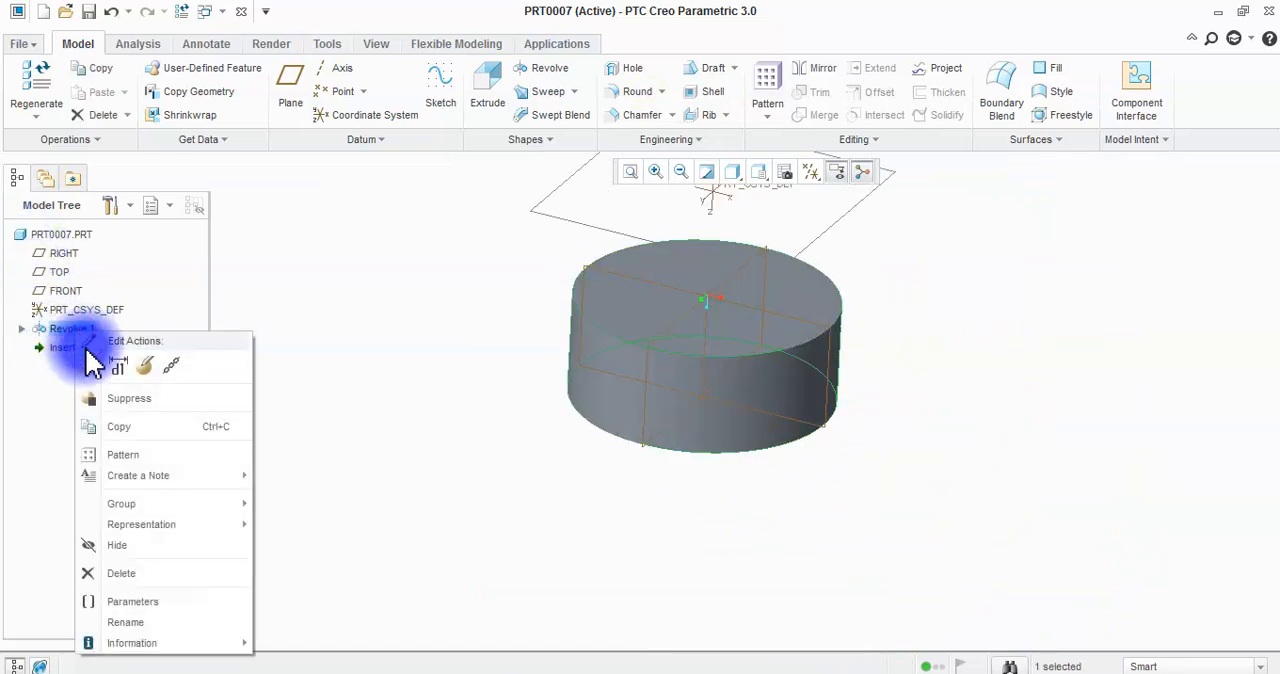
left_click(122, 574)
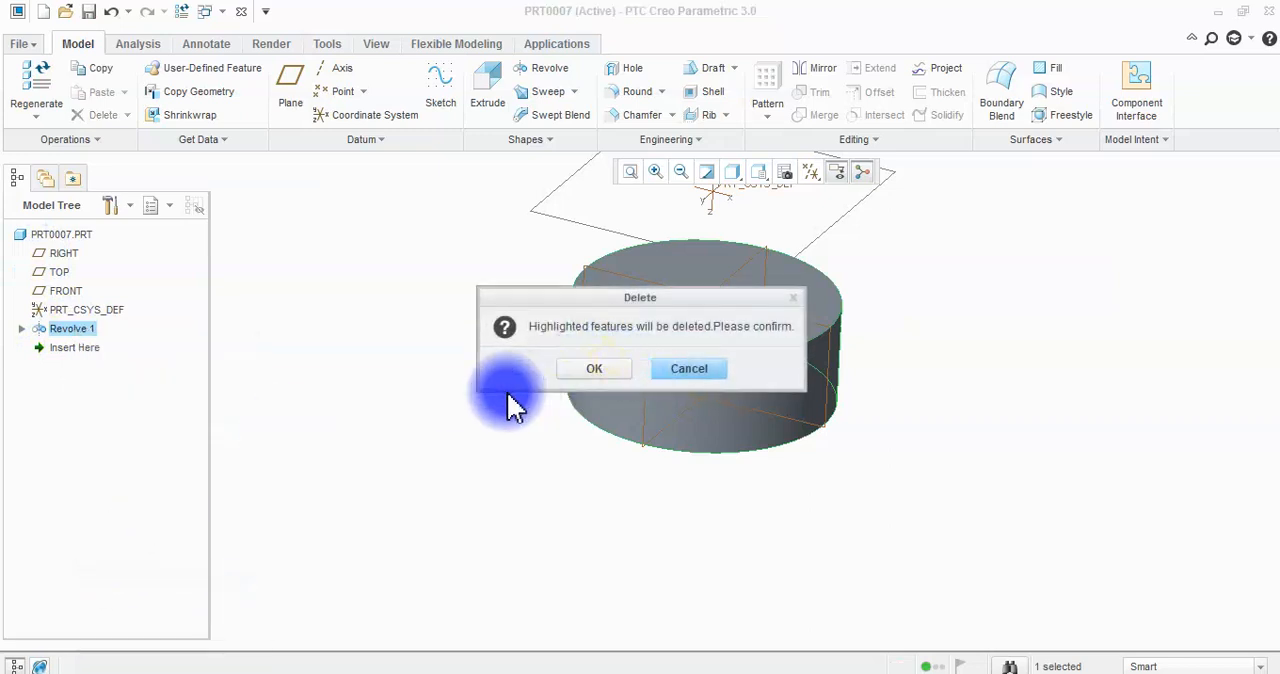
left_click(615, 373)
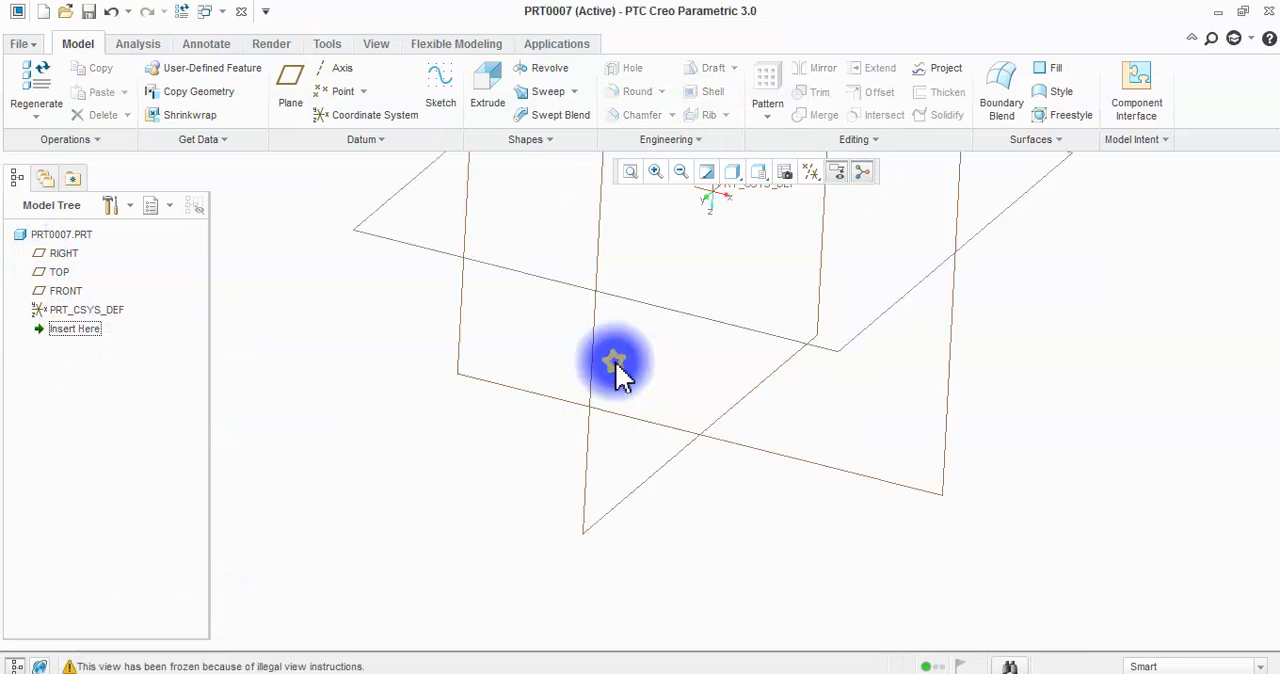
Start a revolve with an internal sketch on the RIGHT plane and place a vertical geometry centerline through the origin.
left_click(549, 70)
left_click(603, 230)
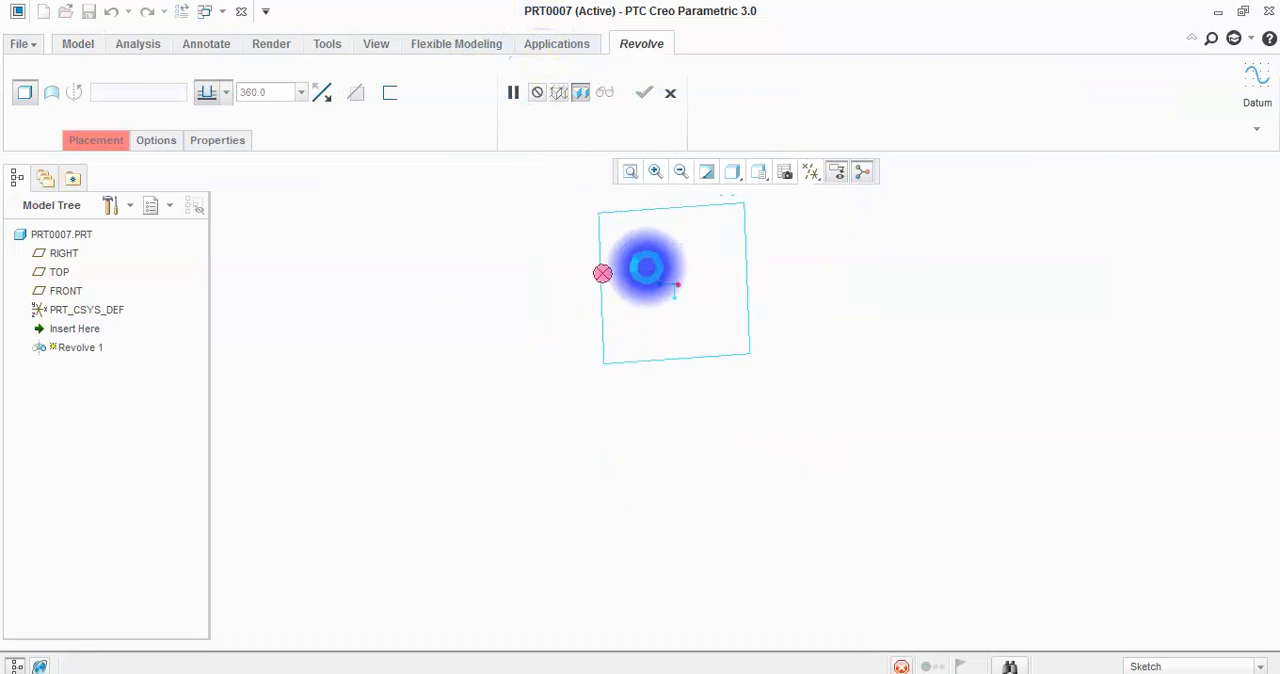
left_click(204, 66)
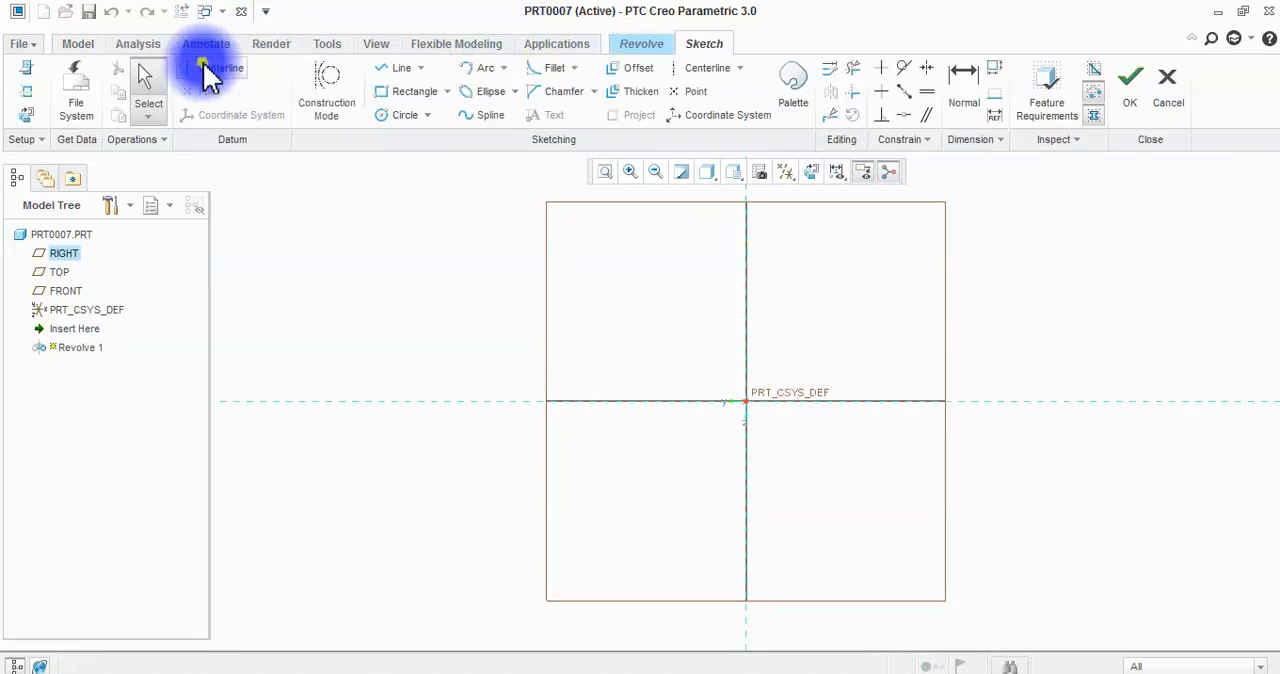
left_click(748, 325)
middle_click(815, 330)
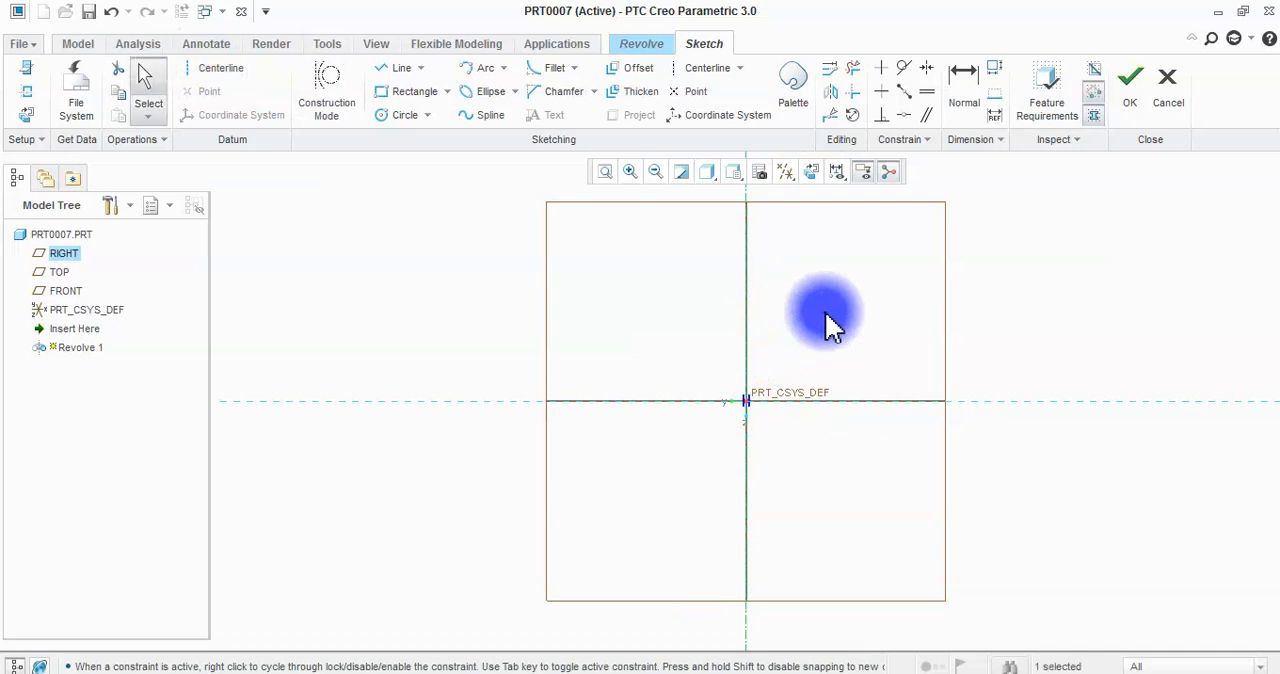
Sketch the top edge from the centerline outward and continue down the outer side with two rectangular grooves using connected lines.
left_click(399, 68)
left_click(746, 227)
left_click(929, 228)
left_click(929, 260)
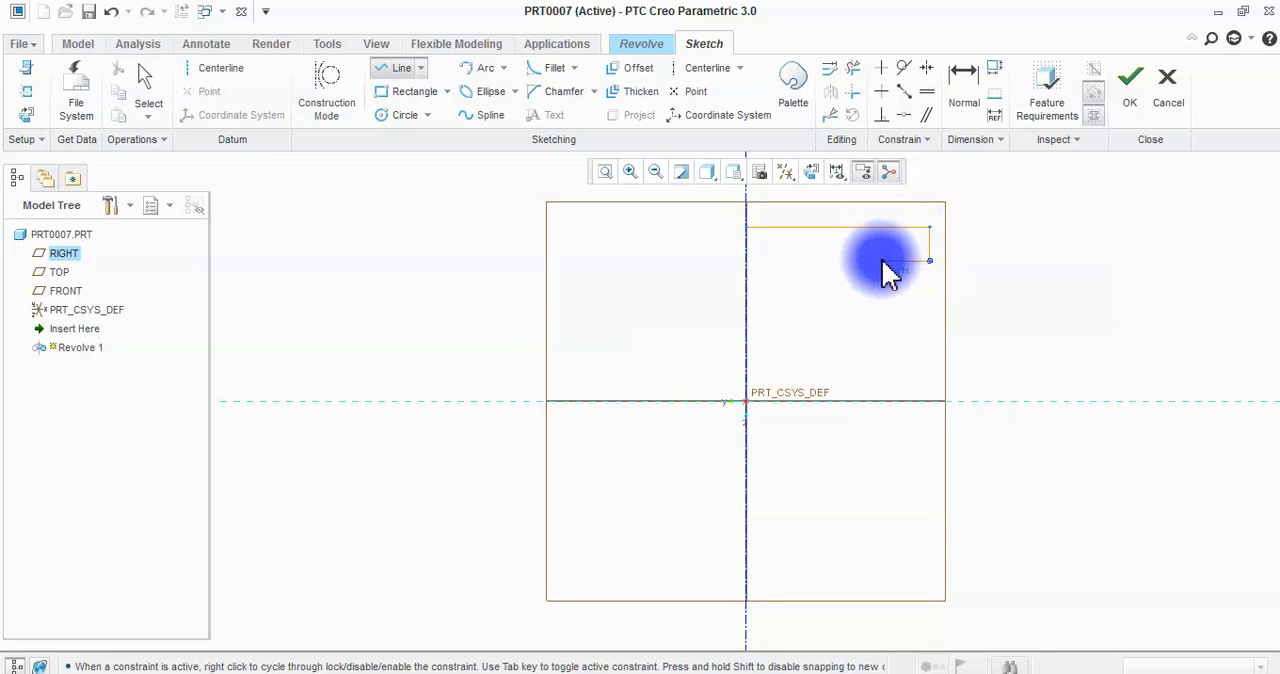
left_click(875, 261)
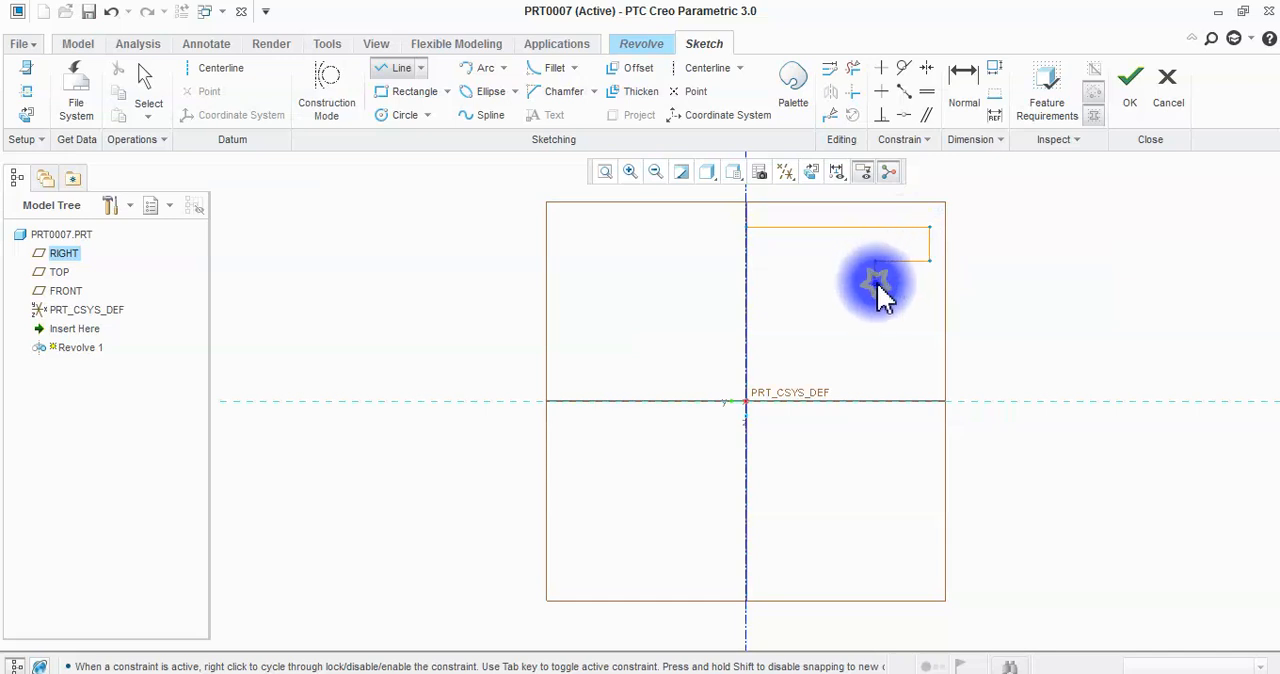
left_click(929, 284)
left_click(929, 312)
left_click(875, 312)
left_click(875, 335)
left_click(929, 335)
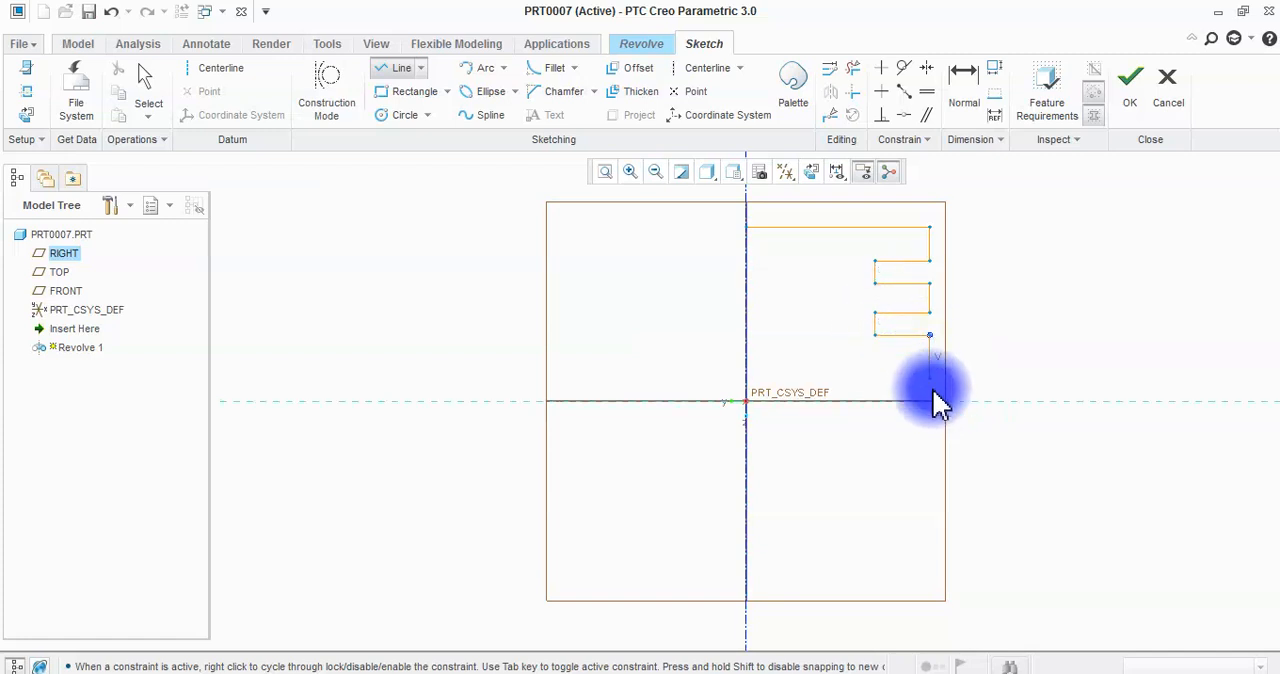
Continue the line chain down the outer wall, across its bottom and up the inner wall, and back to the centerline to close the profile.
left_click(929, 545)
left_click(860, 545)
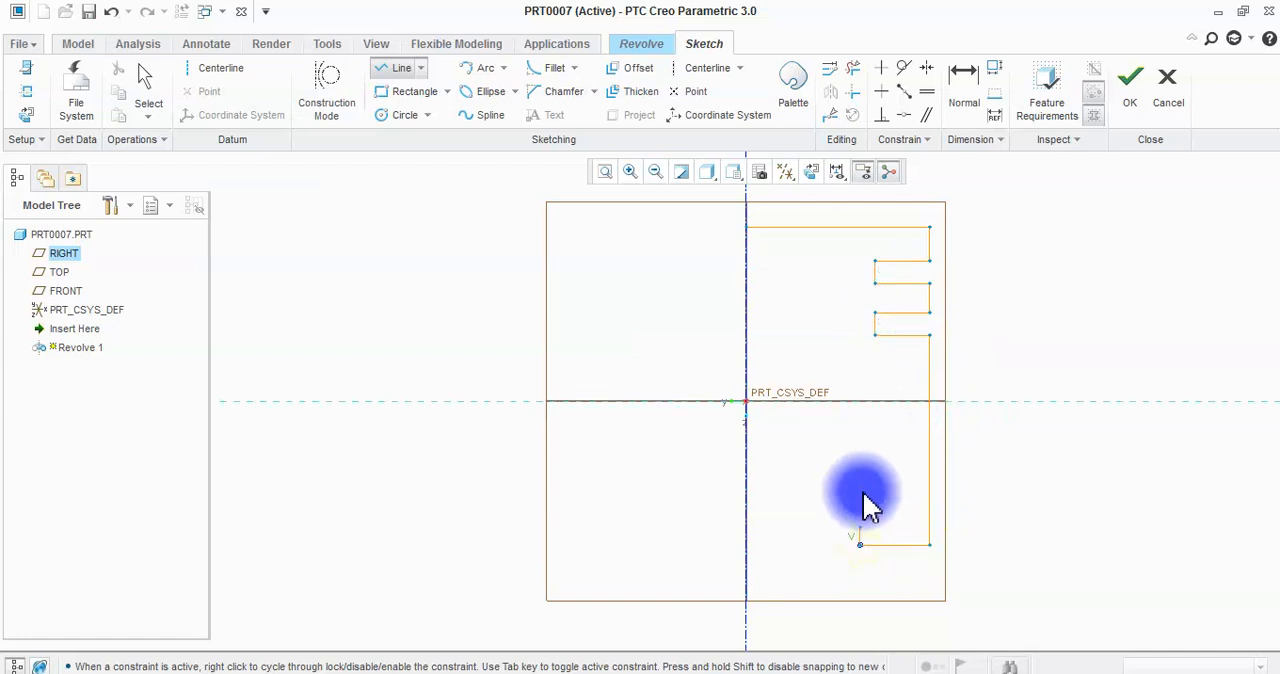
left_click(860, 251)
left_click(745, 251)
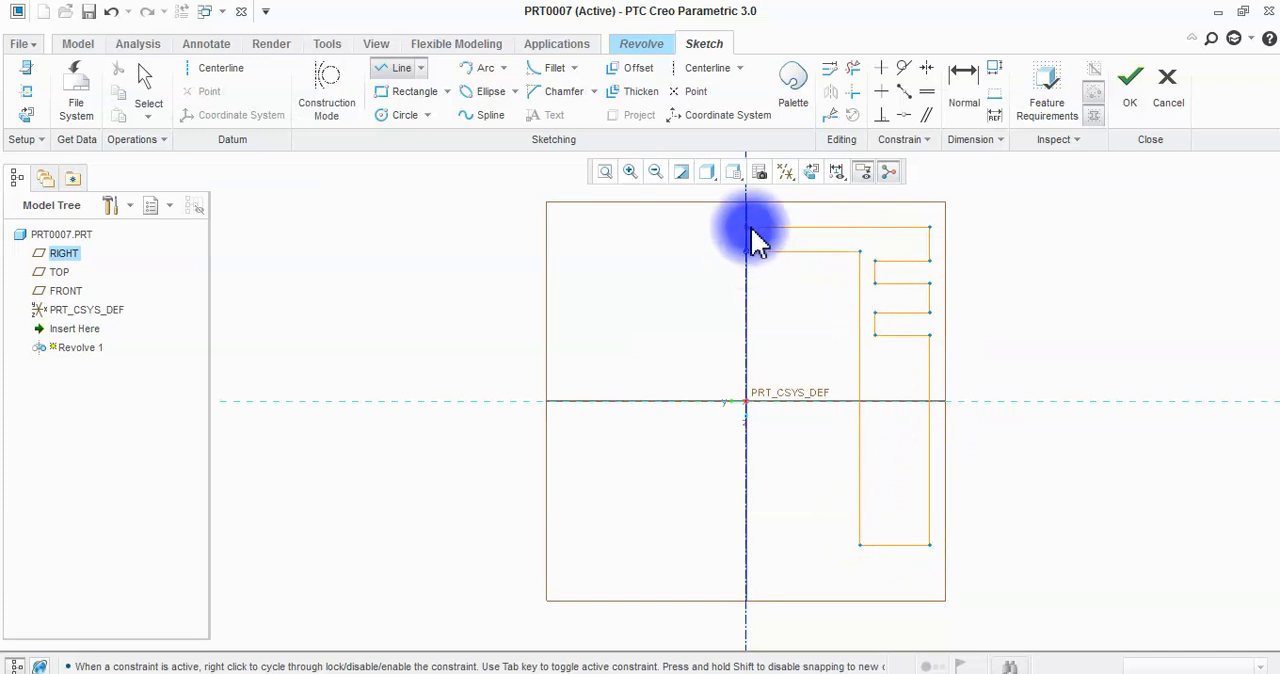
middle_click(675, 266)
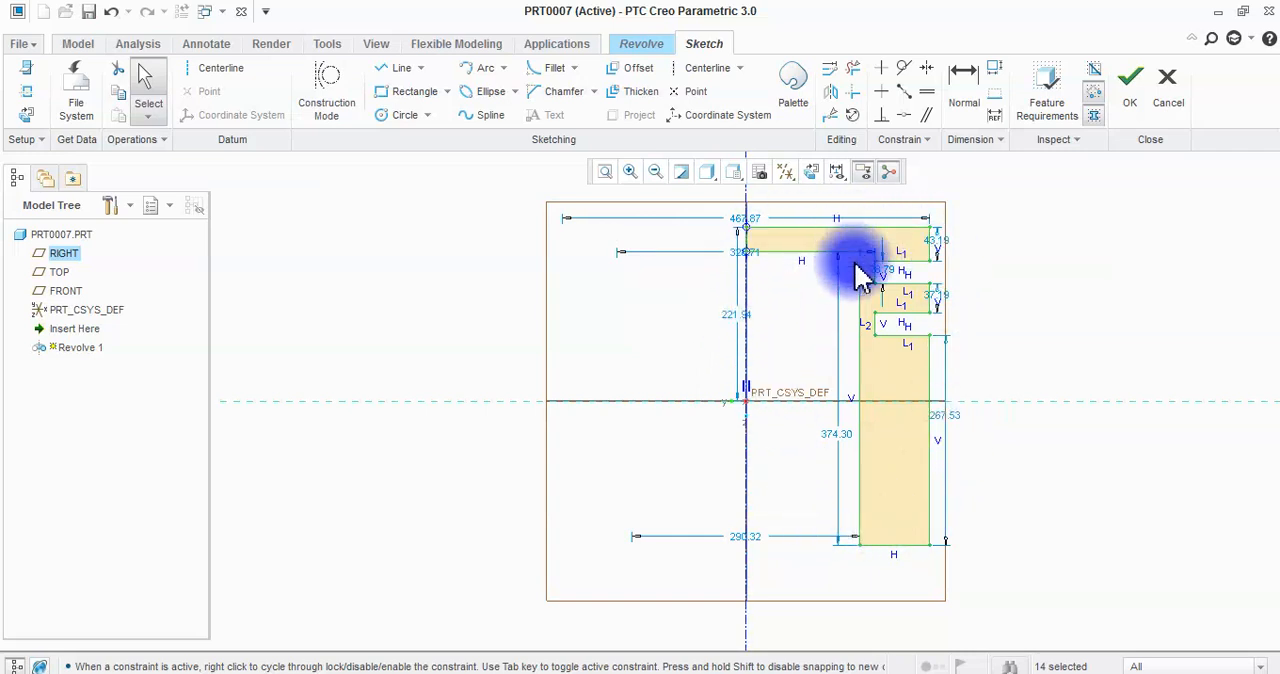
Adjust the groove edges so the land between the grooves is about 32.4 high and the groove diameter about 331.
left_click_drag(929, 378, 906, 376)
left_click(994, 318)
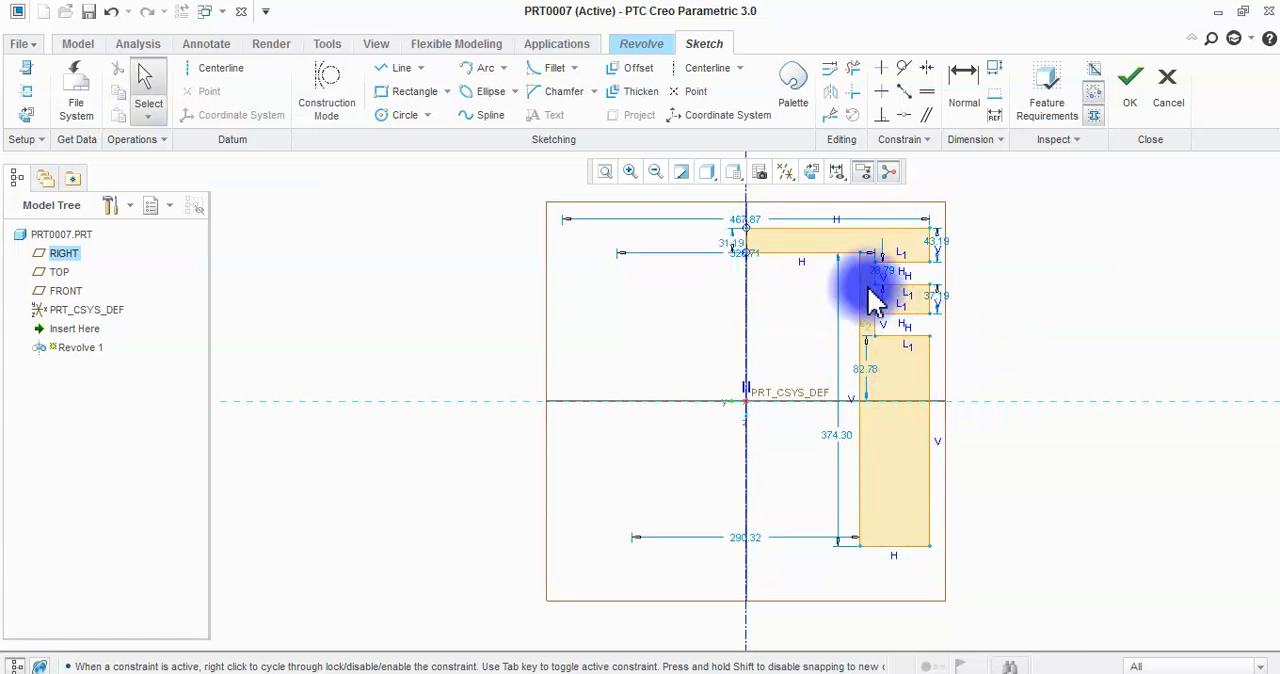
mouse_move(877, 290)
left_mouse_down()
mouse_move(894, 286)
mouse_move(903, 350)
mouse_move(905, 334)
mouse_move(880, 340)
left_mouse_up()
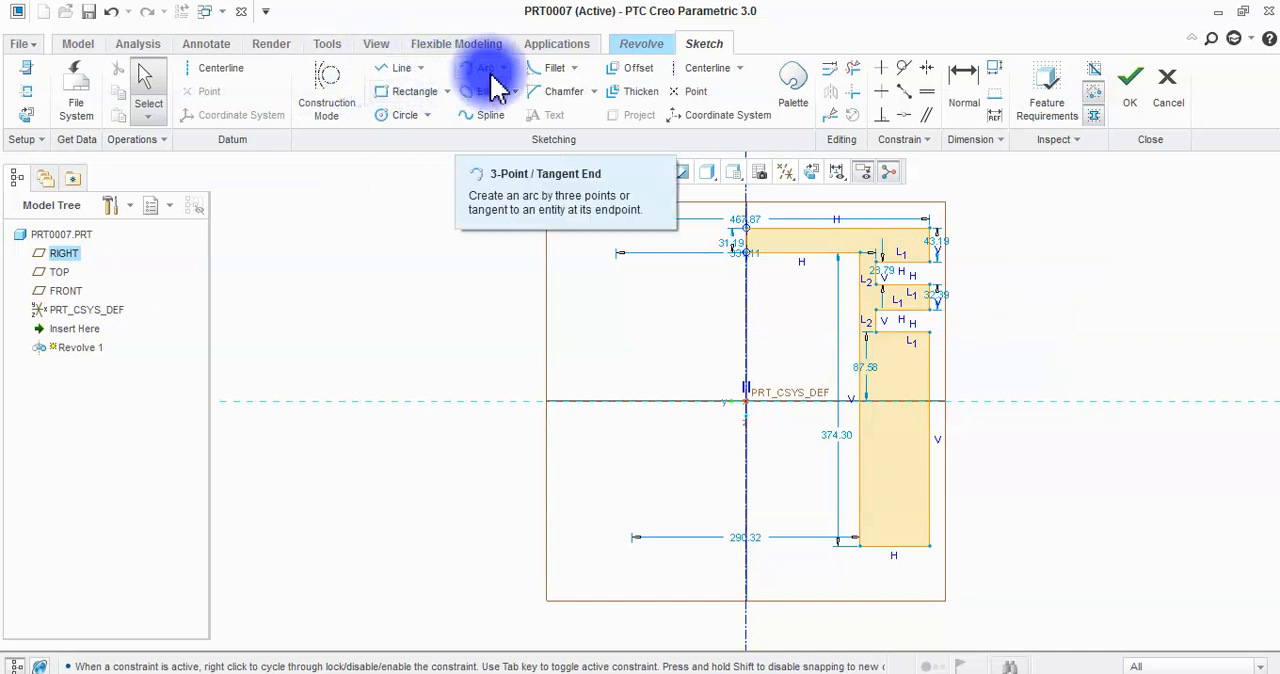
Draw a freeform closed spline away from the grooved profile, on the opposite side of the centerline.
left_click(477, 115)
left_click(368, 279)
left_click(436, 245)
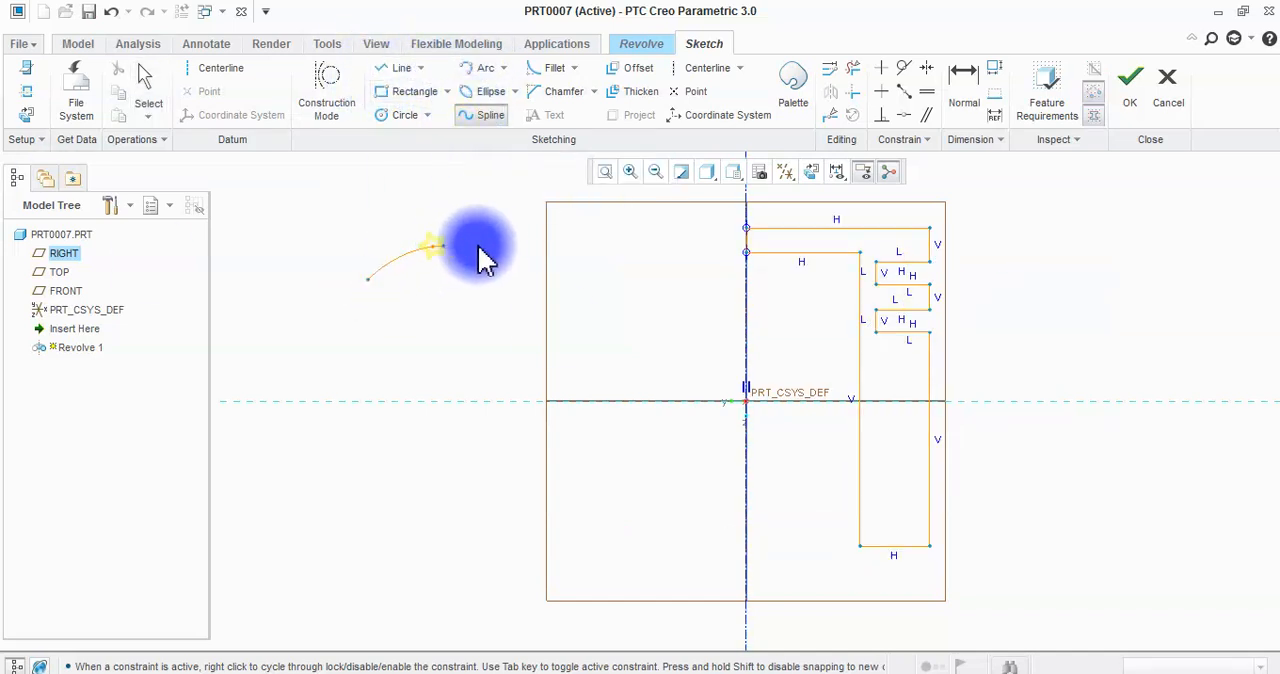
left_click(487, 330)
left_click(429, 462)
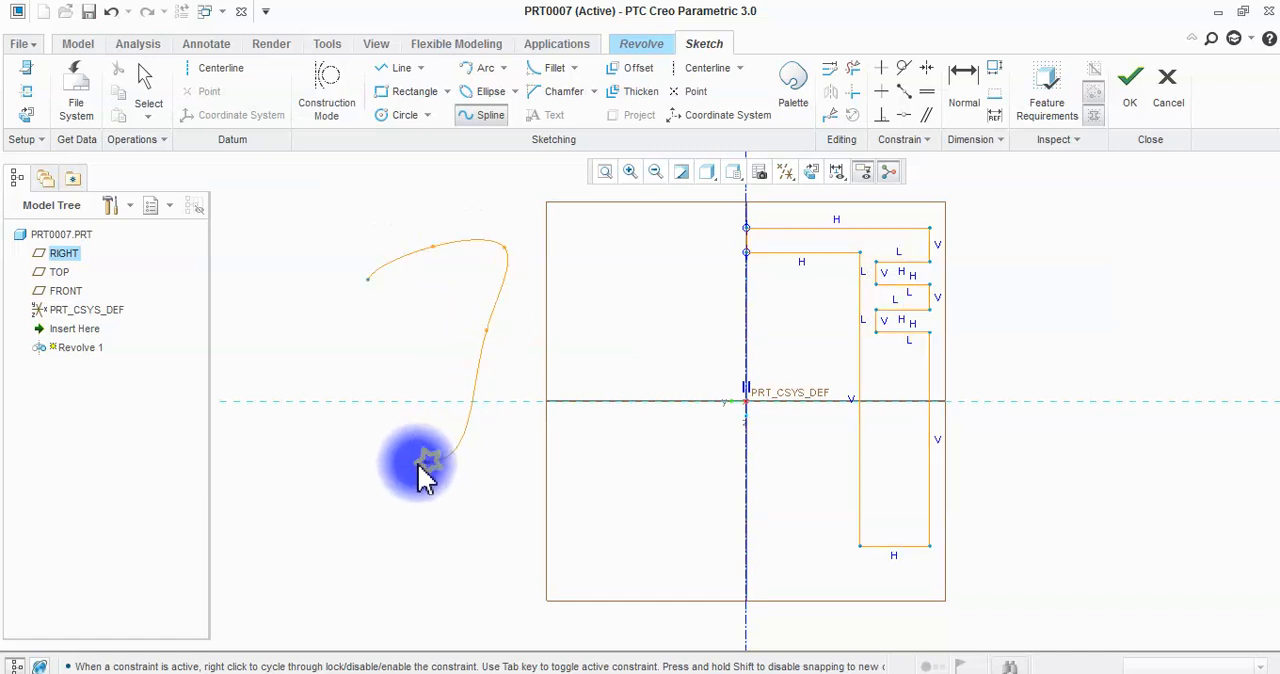
left_click(354, 507)
left_click(334, 493)
left_click(368, 279)
middle_click(327, 318)
middle_click(327, 318)
Reshape the closed spline by moving its points into a slanted, leaf-like outline with a narrow lower end.
left_click_drag(365, 300, 335, 496)
left_click_drag(444, 328, 447, 331)
left_click_drag(403, 262, 466, 252)
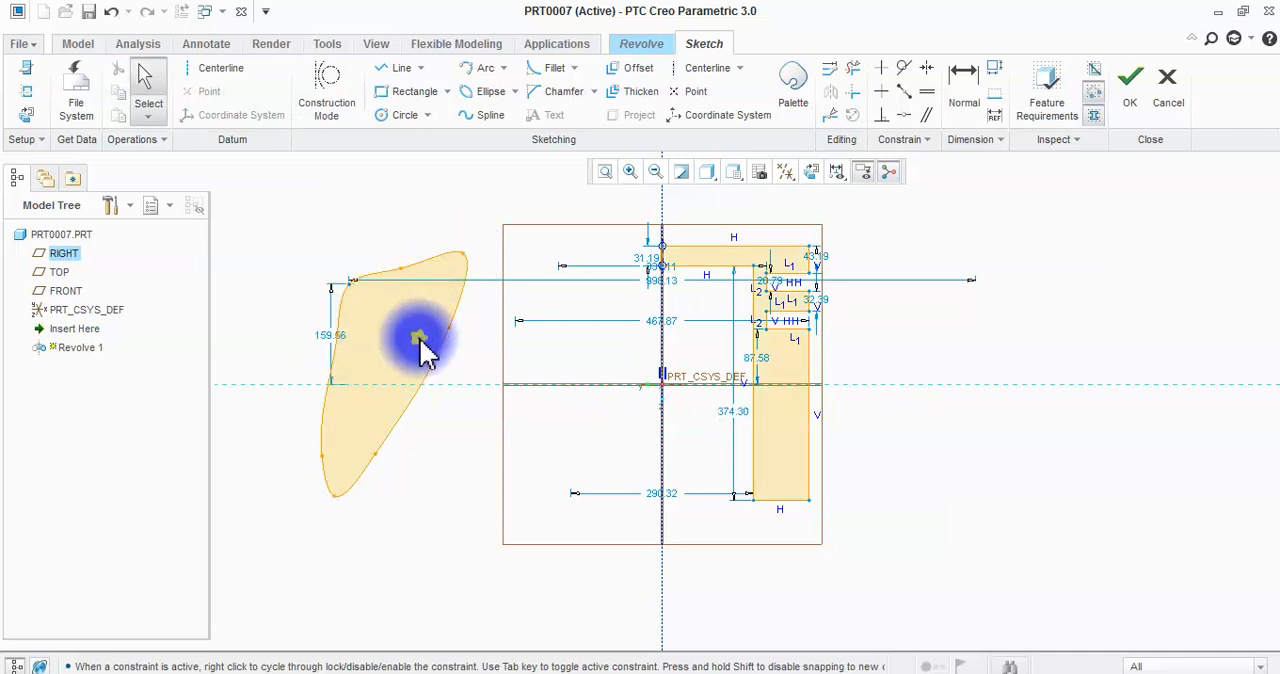
Draw a slanted straight line from the spline's start point down across its outer side to just beyond the lower end.
left_click(390, 67)
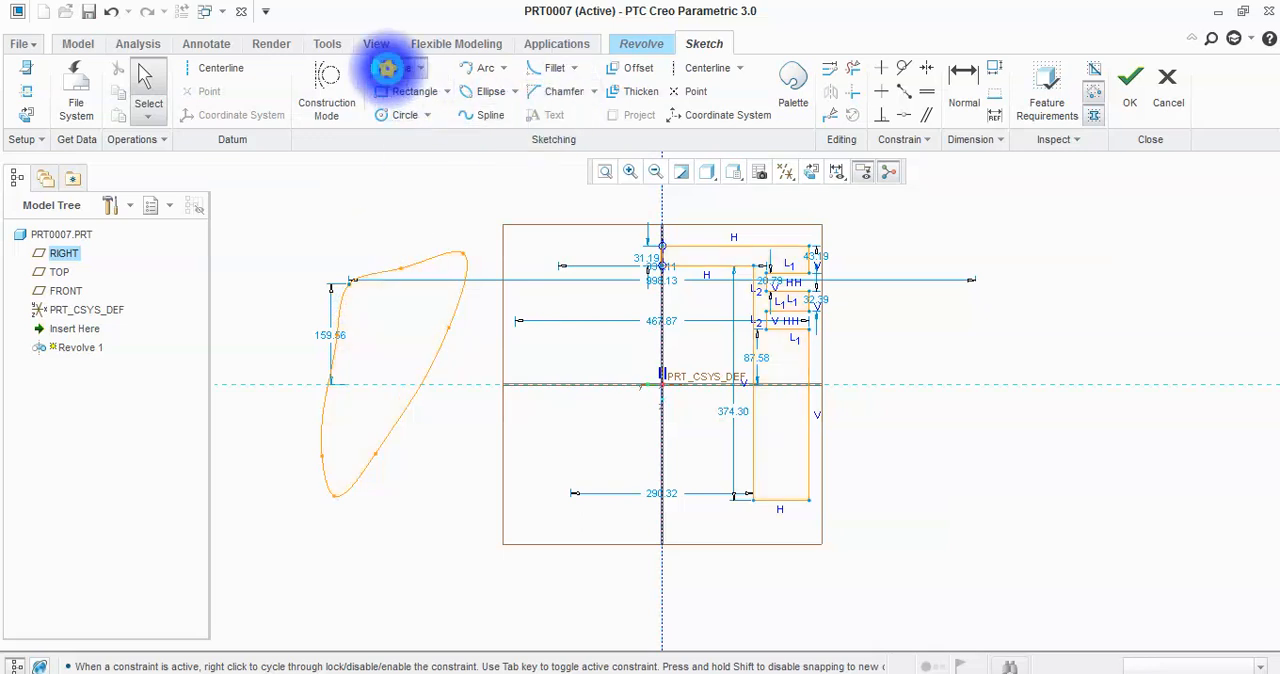
left_click(351, 285)
left_click(336, 390)
left_click(318, 483)
Trim away the spline's outer curve and the line's overhanging lower end to leave a closed shape with one straight edge.
left_click(852, 67)
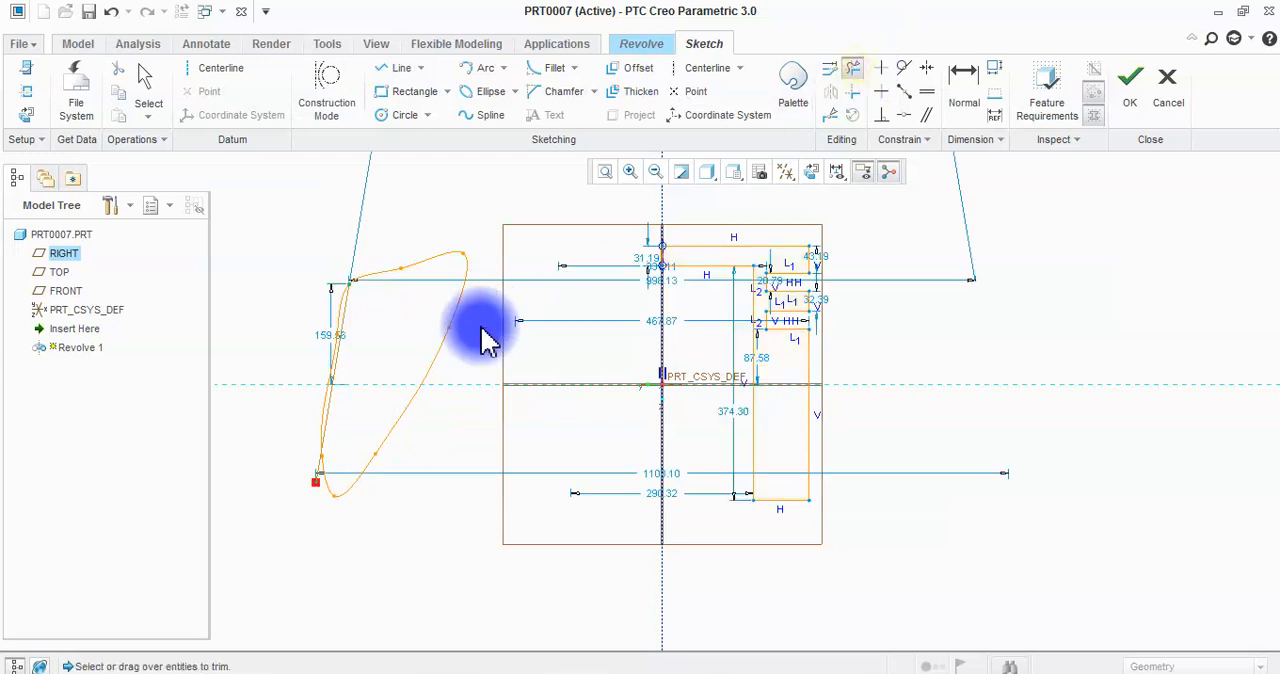
left_click_drag(318, 297, 331, 299)
scroll(314, 380, "up", 3)
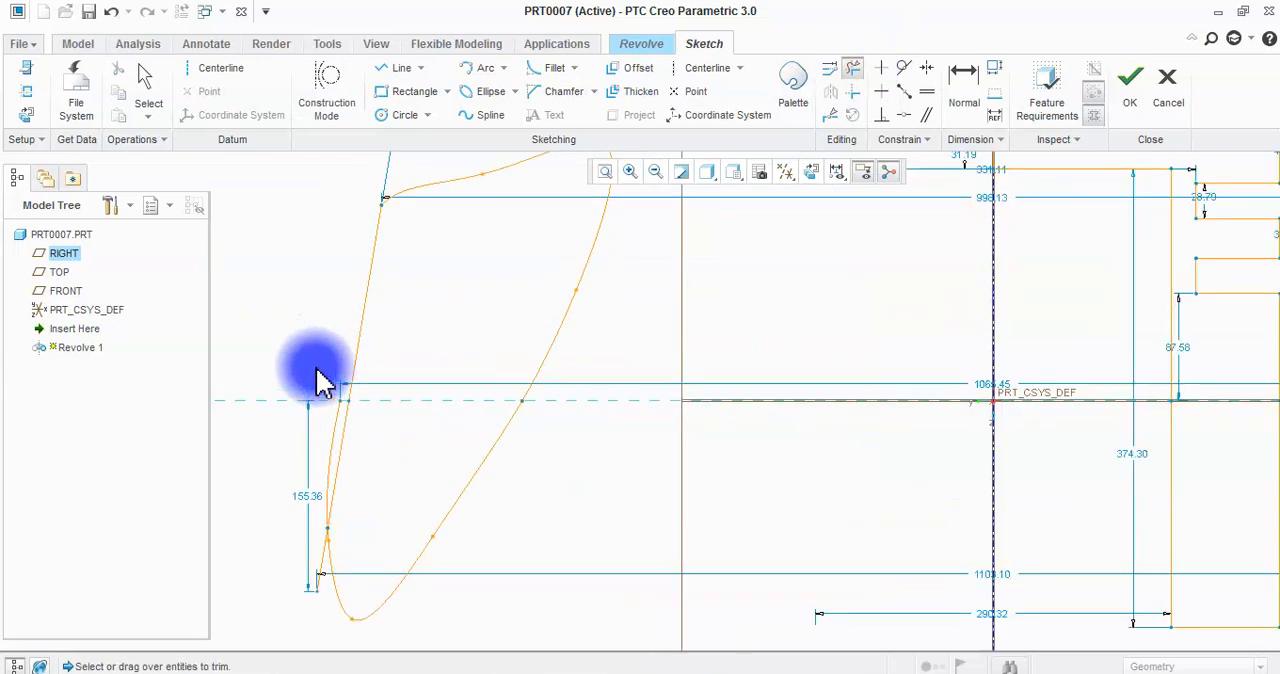
left_click_drag(340, 440, 302, 570)
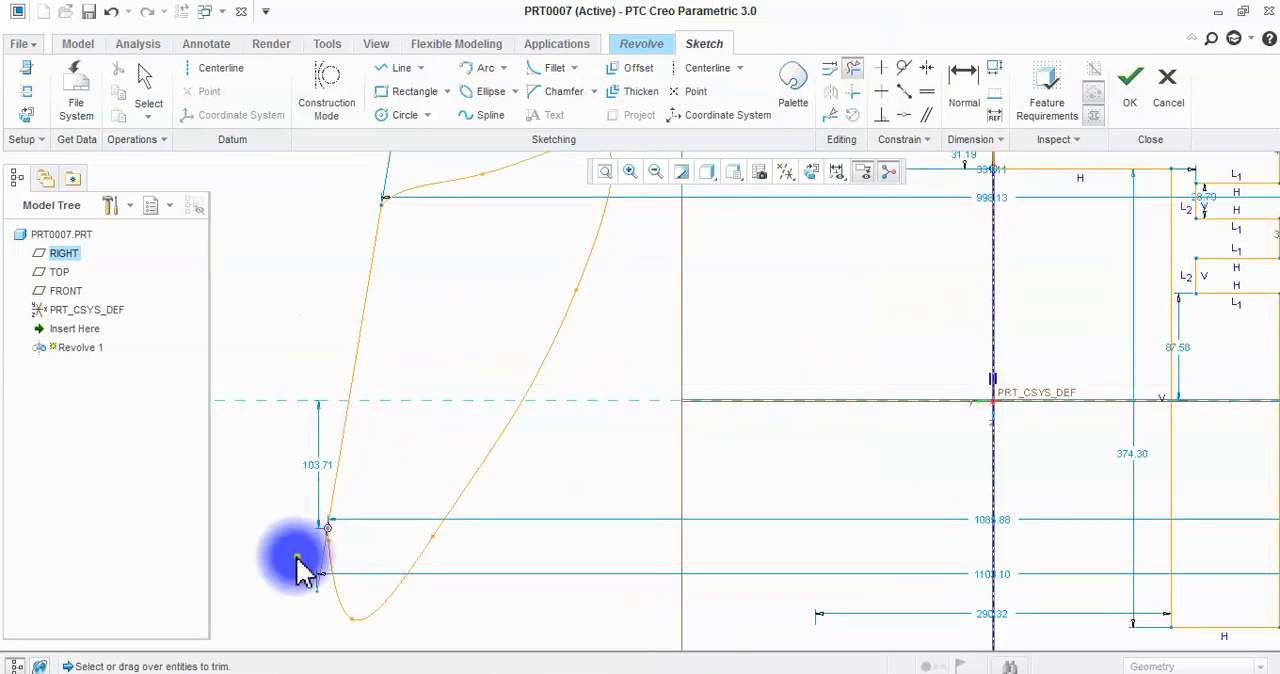
scroll(320, 584, "up", 4)
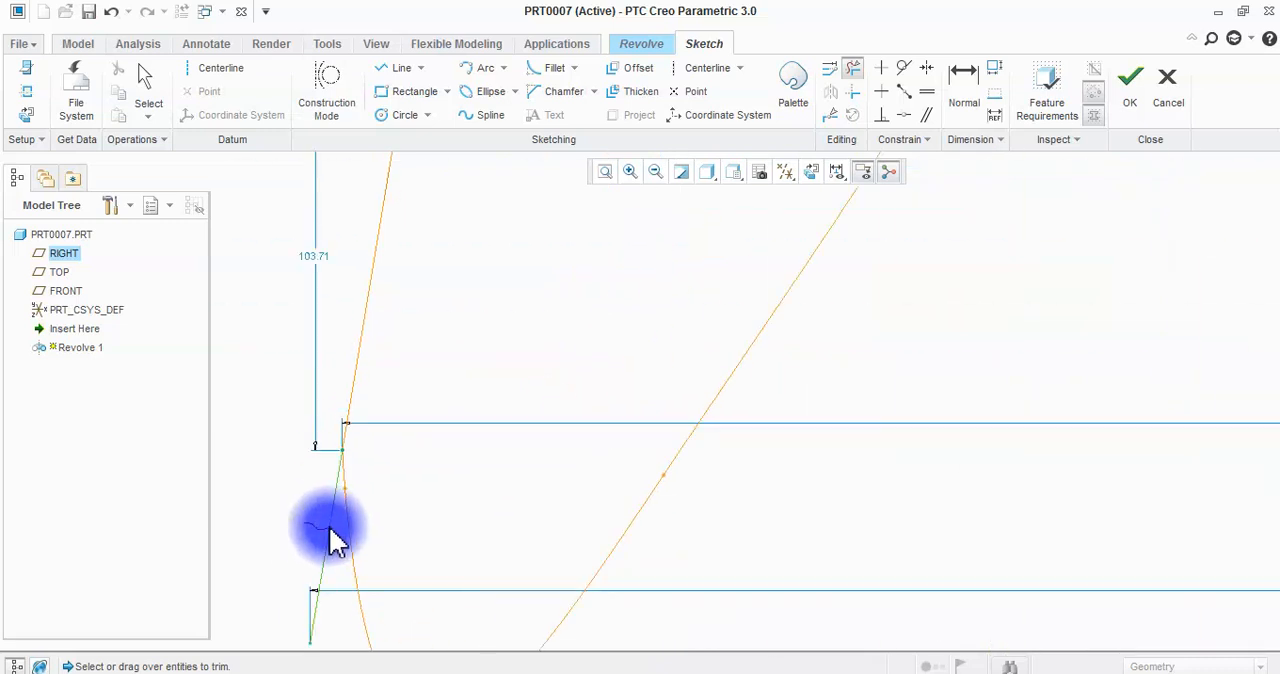
scroll(345, 520, "down", 5)
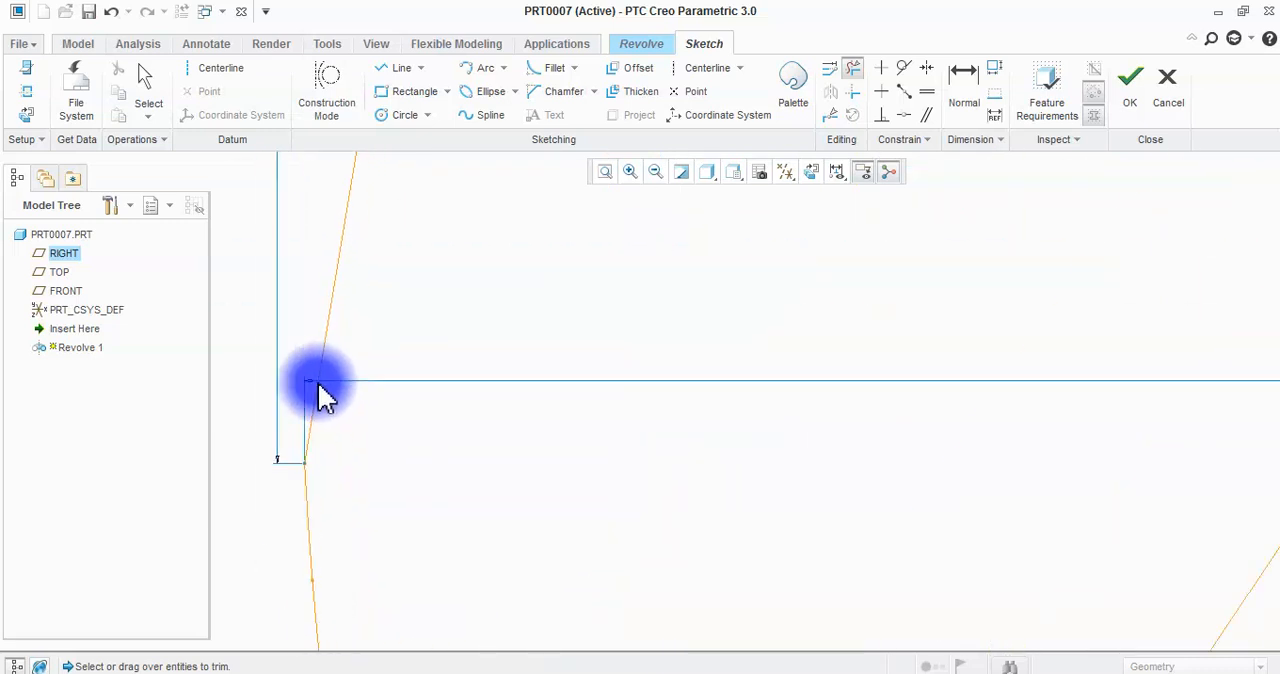
scroll(438, 376, "down", 5)
middle_click(472, 372)
scroll(470, 216, "up", 2)
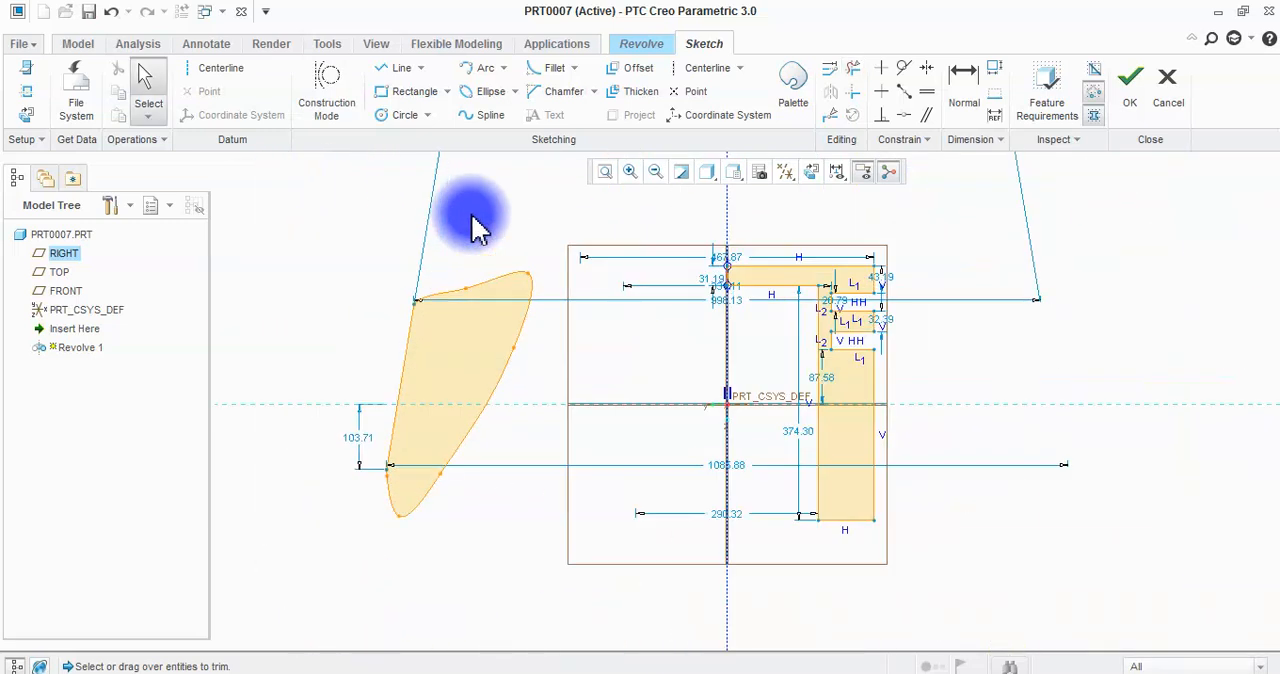
Add a geometry centerline along the spline shape's straight edge, then try to accept the section and stay in the sketch.
left_click(222, 67)
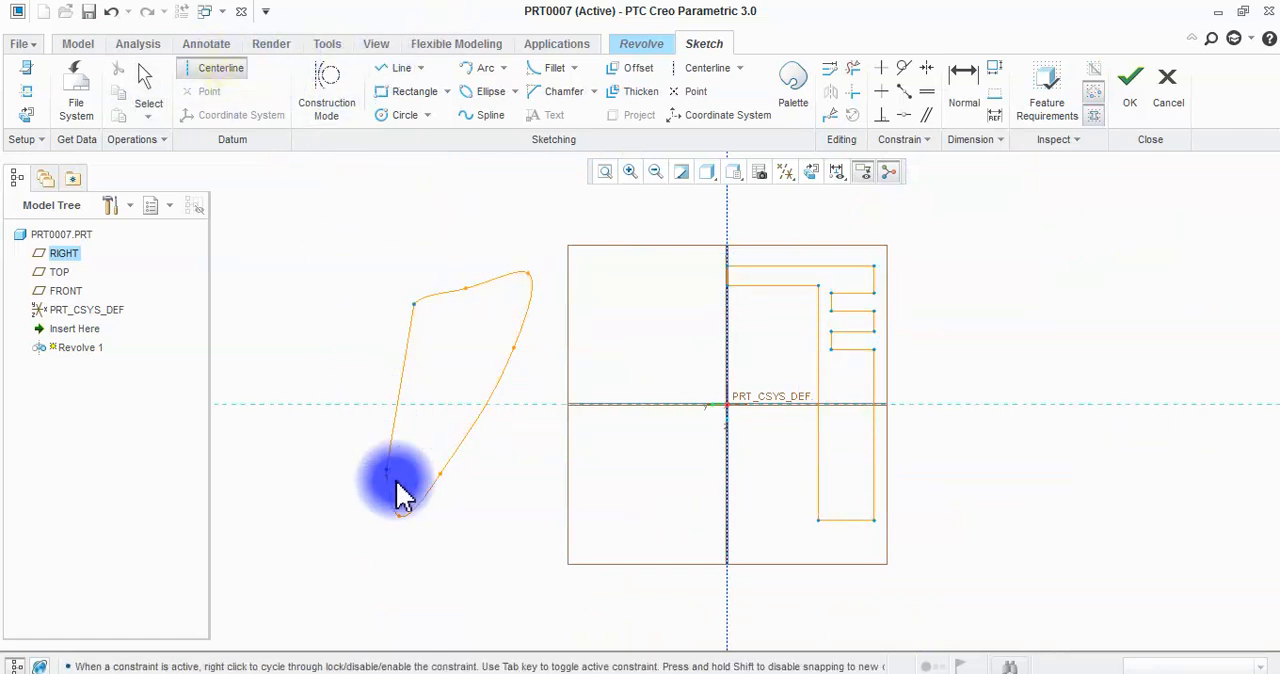
left_click(413, 330)
middle_click(623, 229)
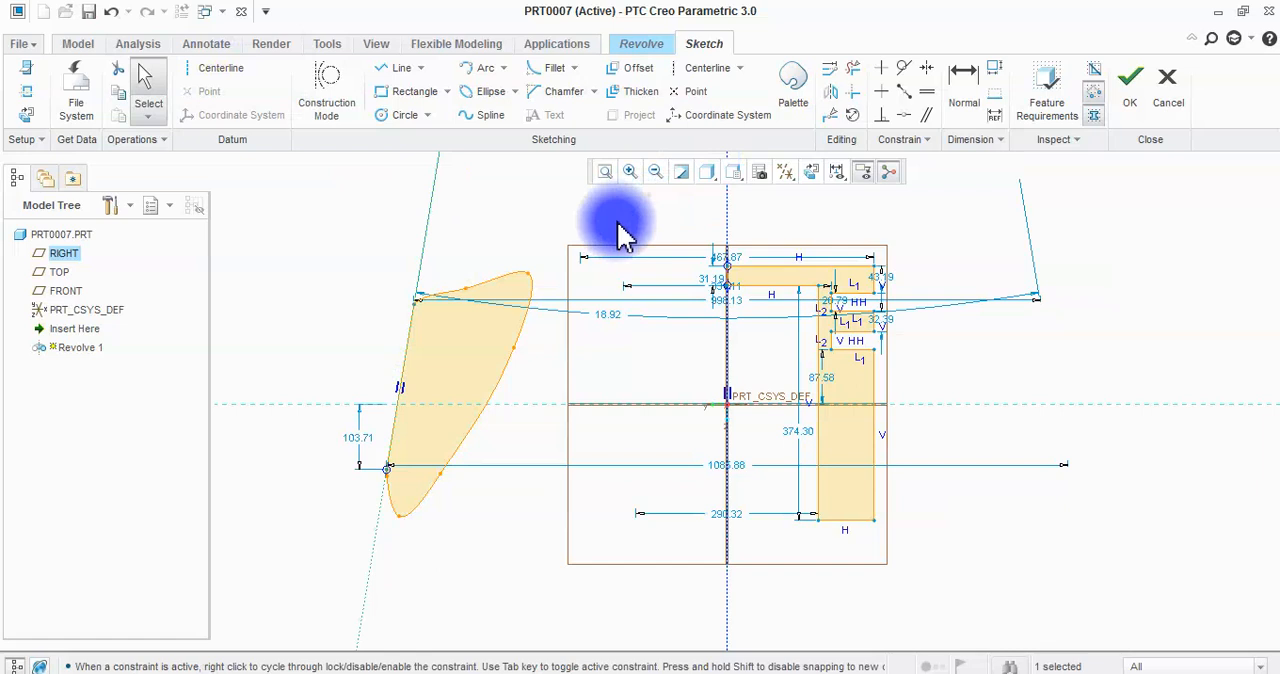
left_click(1125, 105)
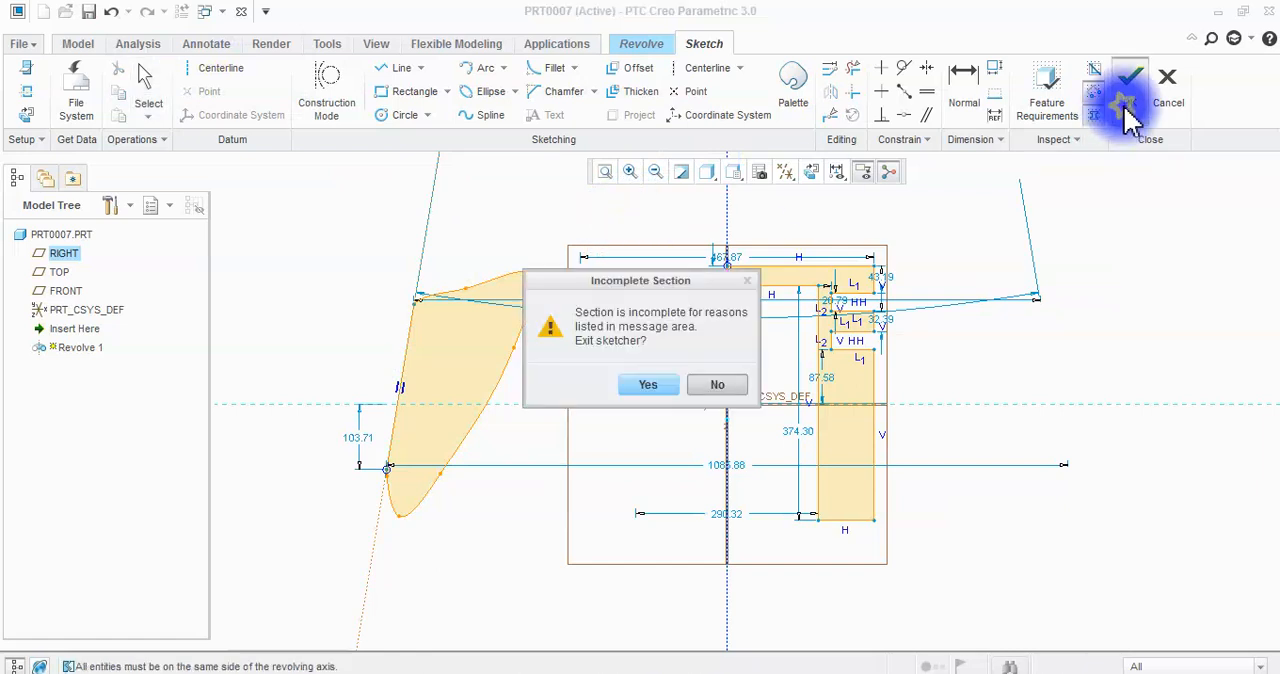
left_click(720, 385)
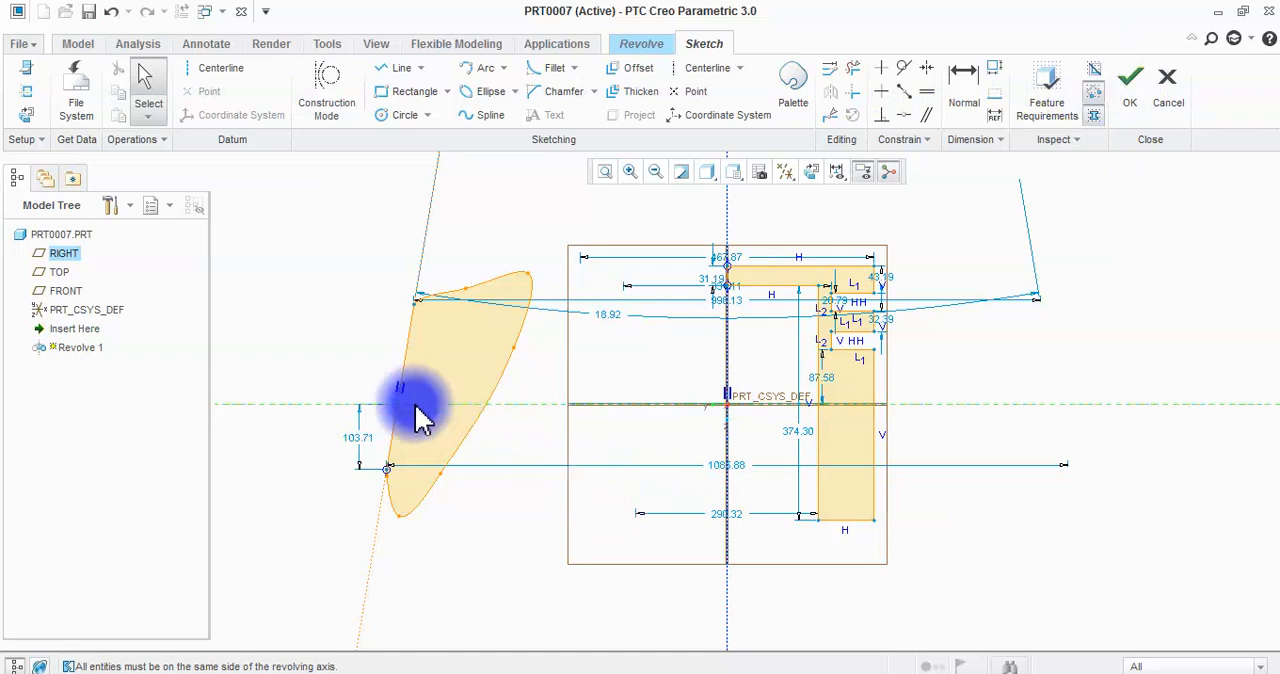
Inspect the lower corner where the spline meets the slanted centerline and shift that corner point slightly inward.
scroll(430, 350, "up", 5)
scroll(386, 540, "down", 5)
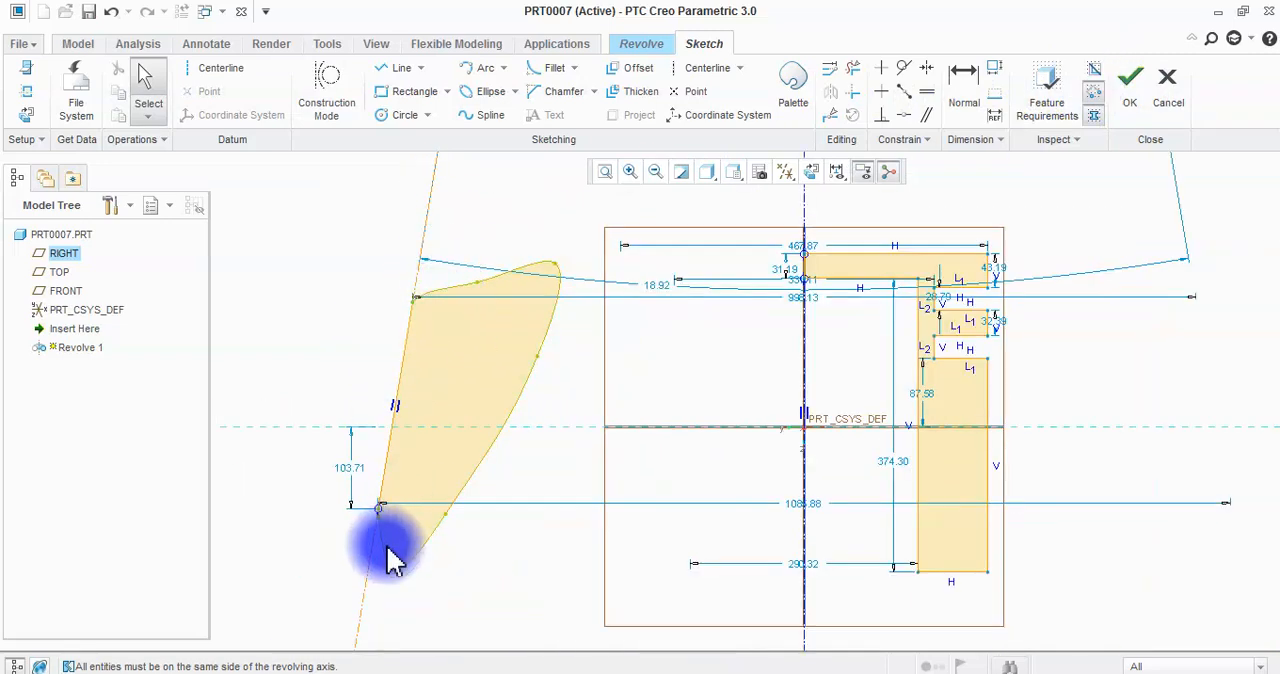
scroll(366, 486, "up", 10)
scroll(386, 422, "up", 8)
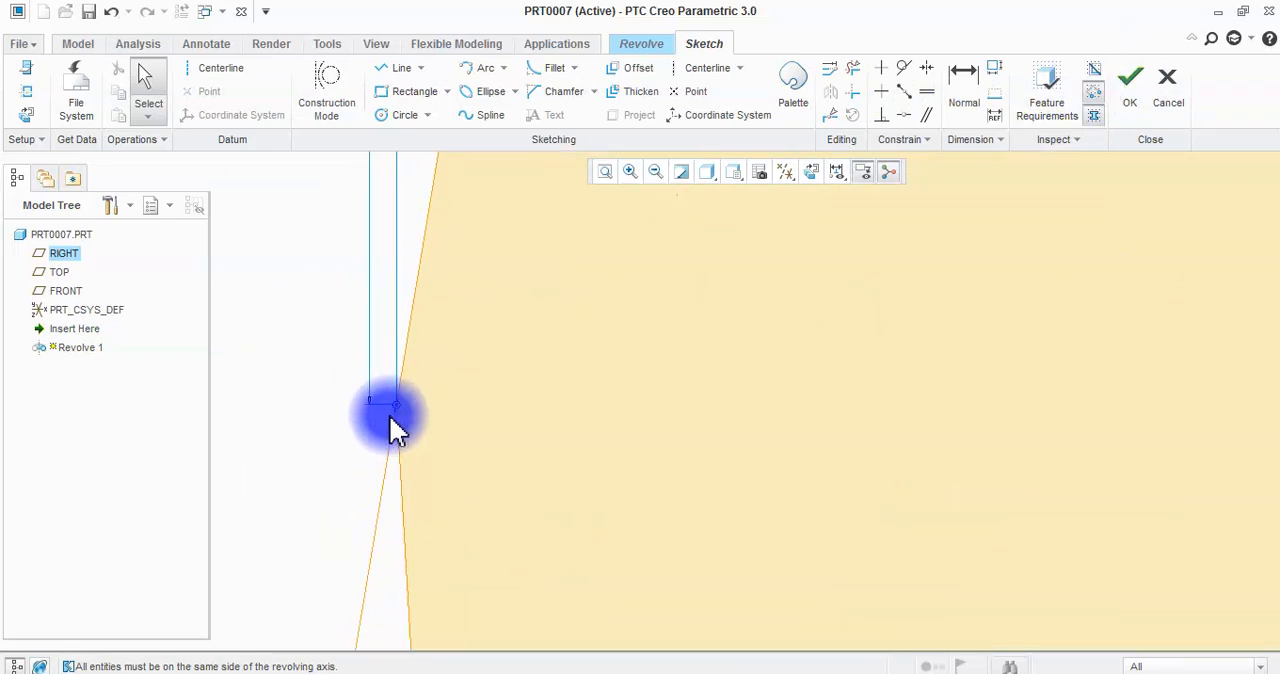
scroll(340, 405, "up", 1)
scroll(395, 465, "down", 2)
scroll(417, 436, "up", 4)
mouse_move(398, 448)
left_mouse_down()
mouse_move(408, 452)
mouse_move(418, 420)
left_mouse_up()
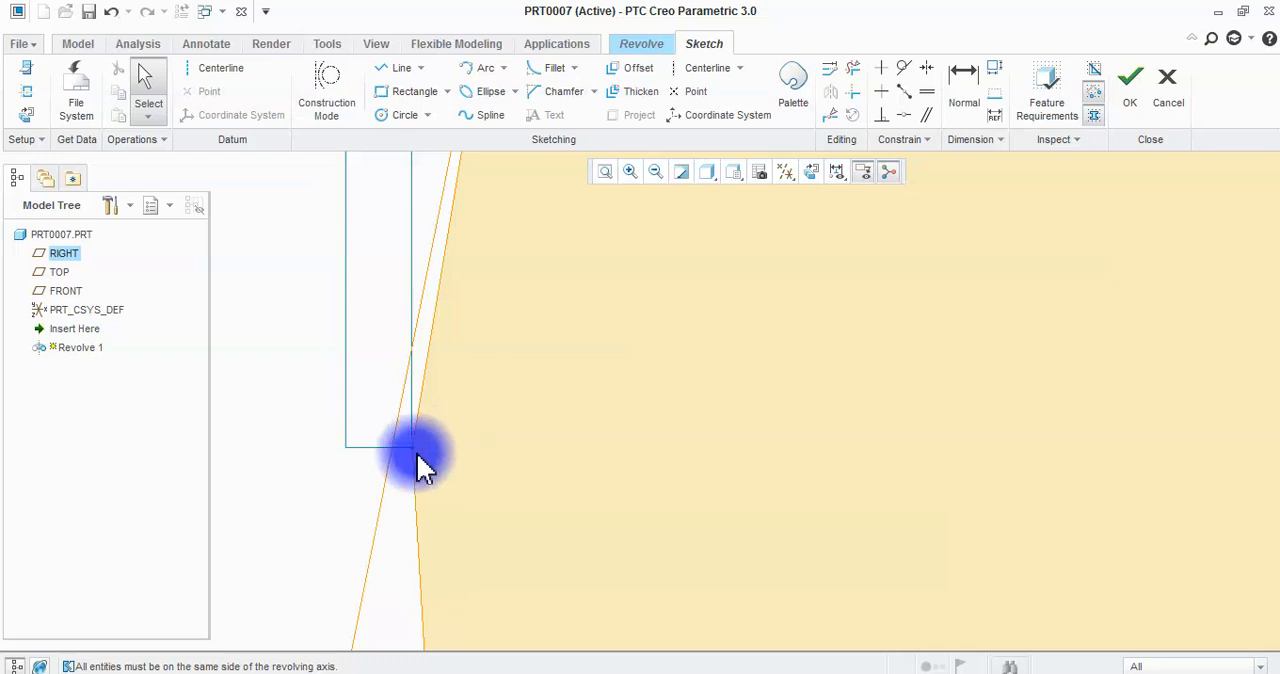
scroll(422, 431, "down", 3)
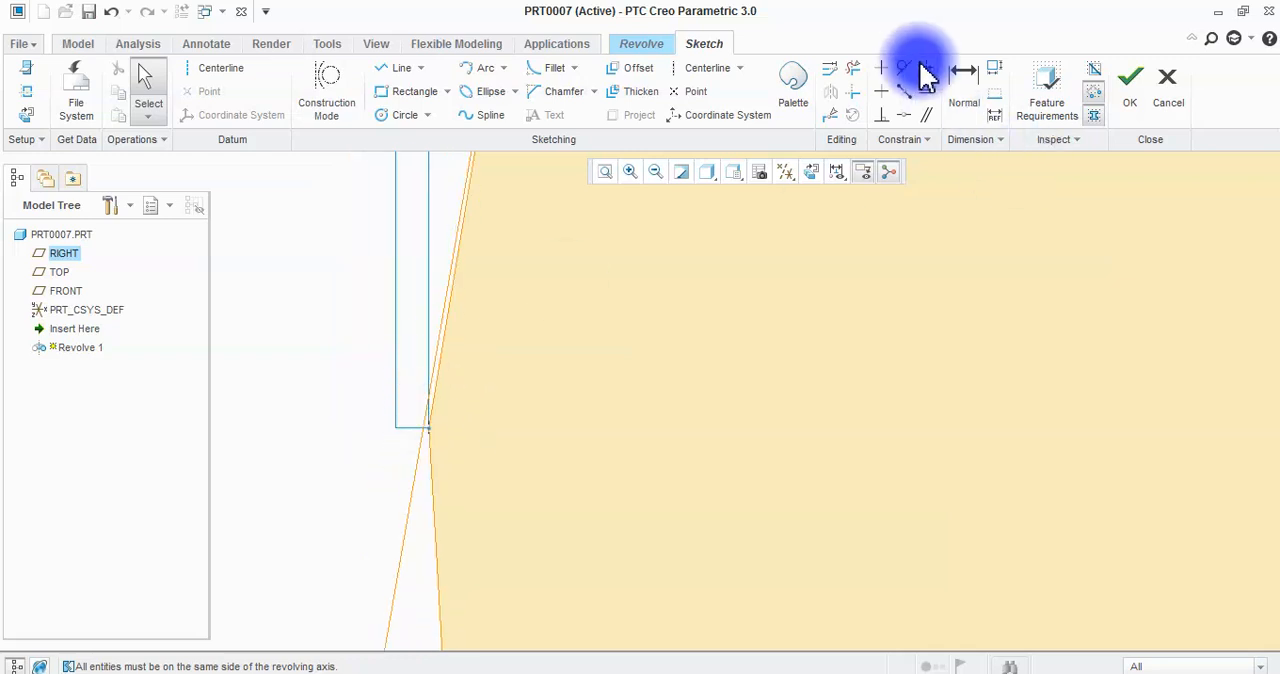
Trim away the overlapping segments at the lower corner where the spline shape meets the slanted centerline.
left_click(853, 67)
left_click(430, 405)
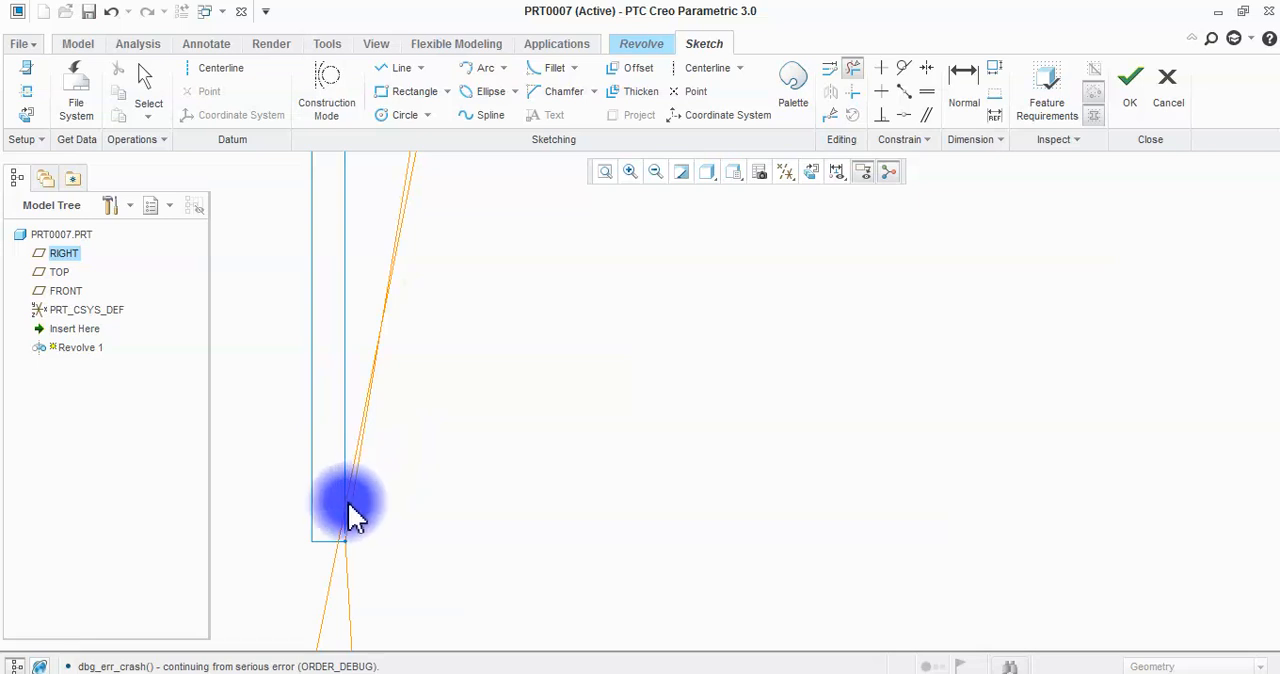
mouse_move(345, 515)
left_mouse_down()
mouse_move(379, 517)
mouse_move(331, 509)
mouse_move(350, 487)
left_mouse_up()
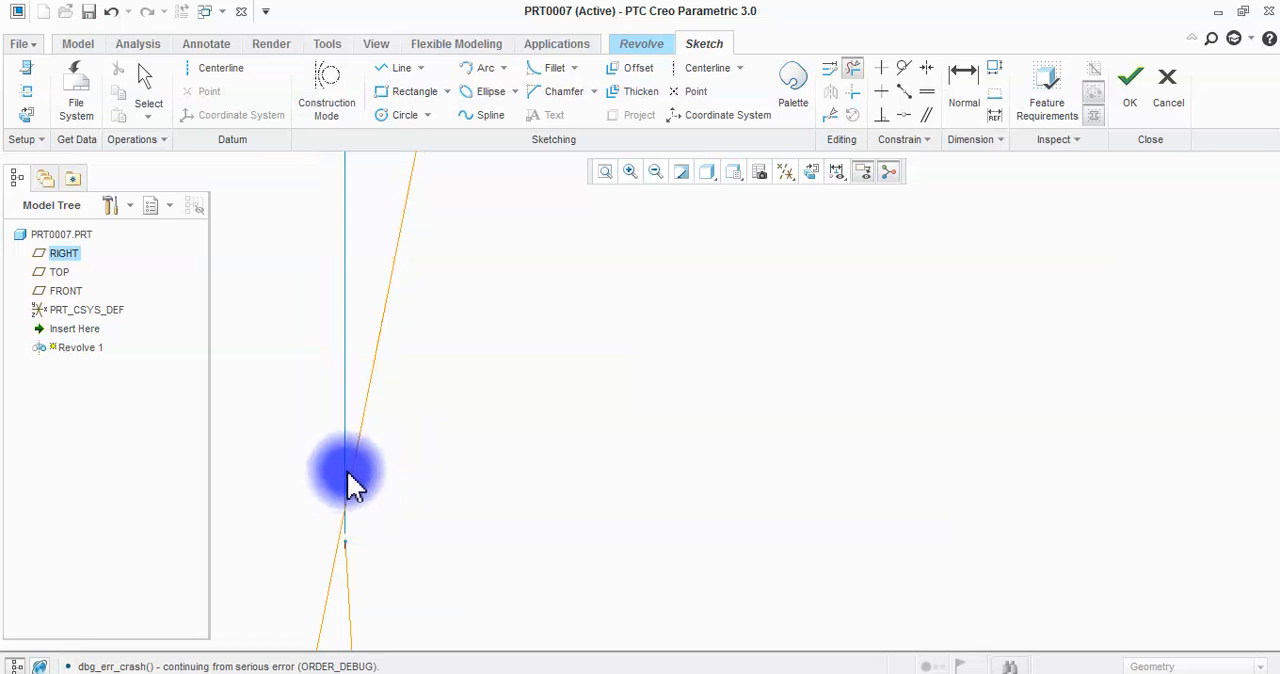
left_click(352, 557)
middle_click(587, 504)
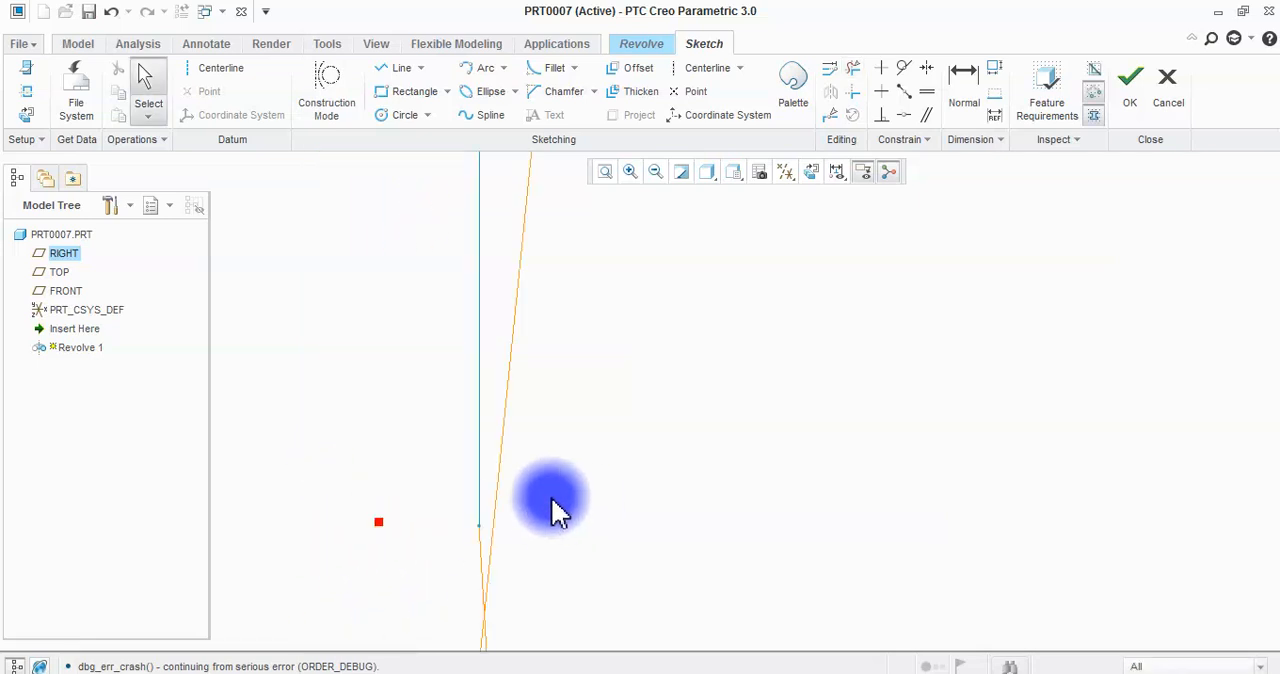
Check the trimmed spline shape at its lower end and along the slanted centerline for leftover segments to trim.
left_click(853, 67)
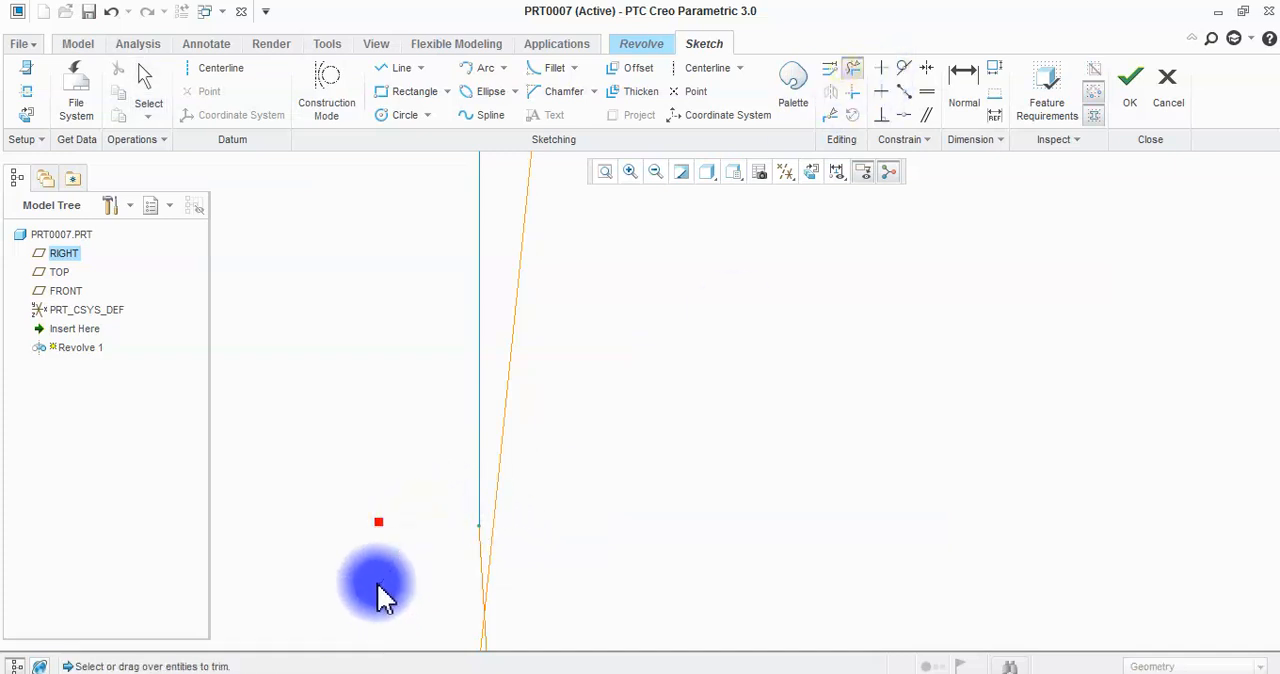
scroll(444, 452, "up", 6)
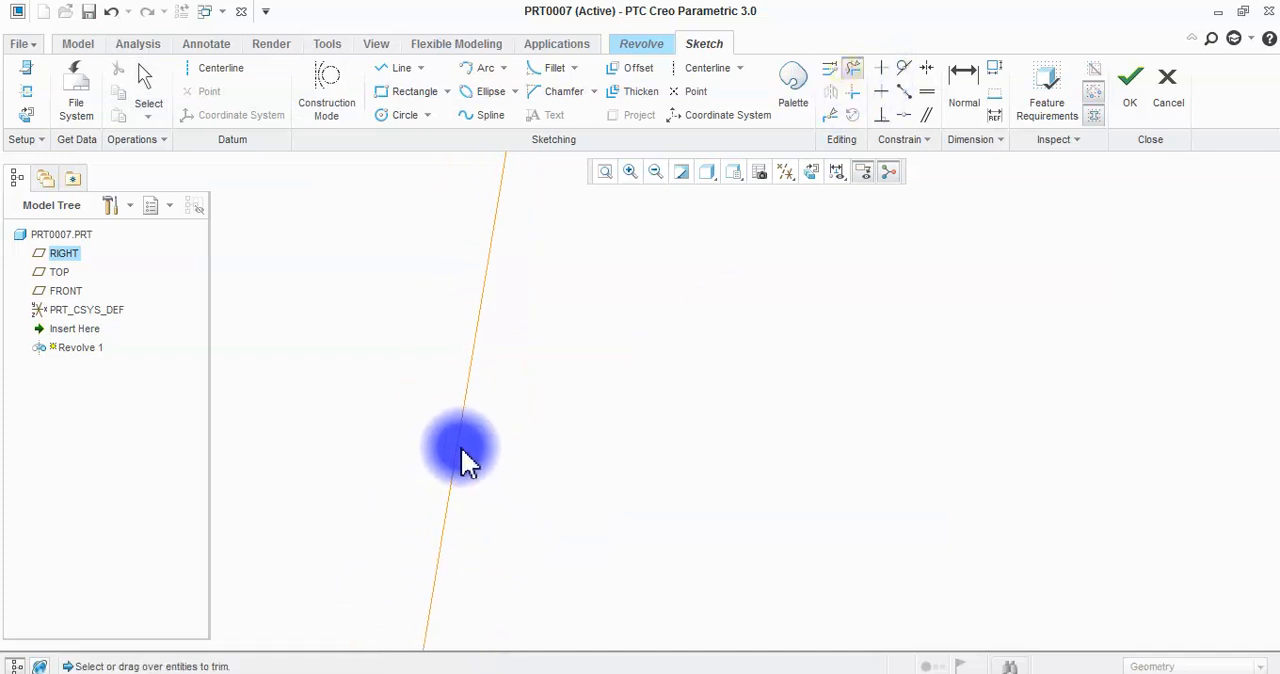
scroll(463, 449, "up", 6)
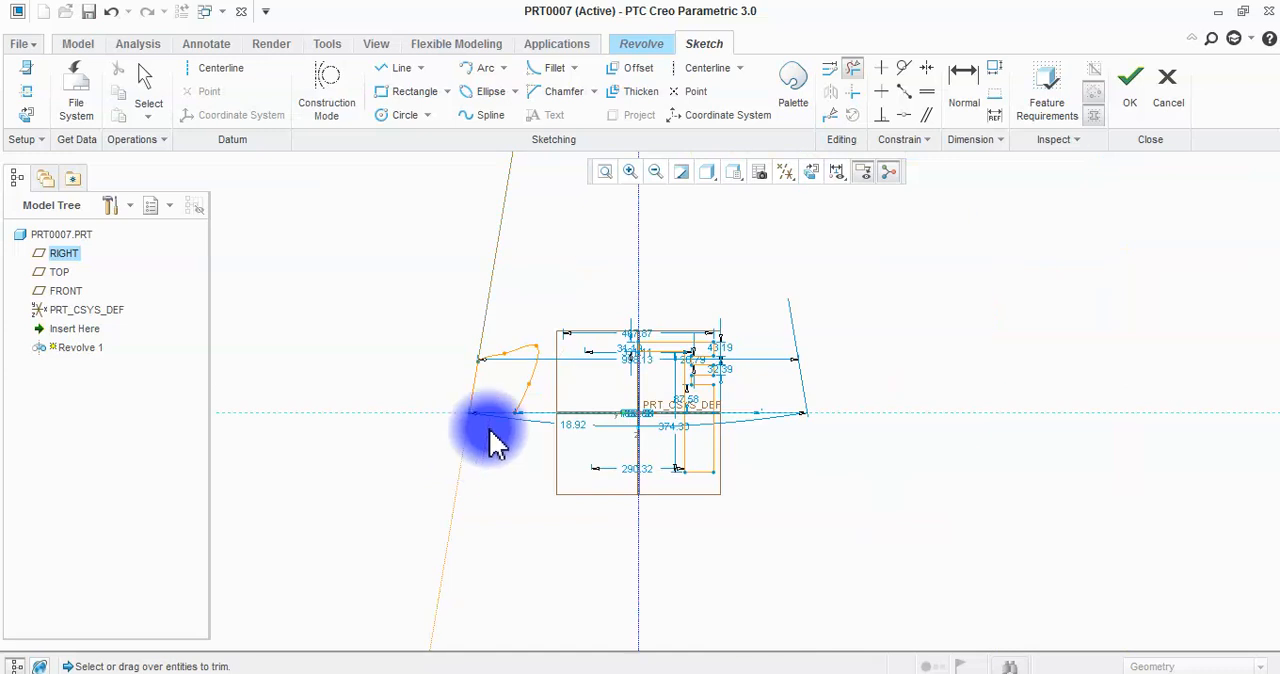
scroll(528, 382, "down", 3)
middle_click(526, 536)
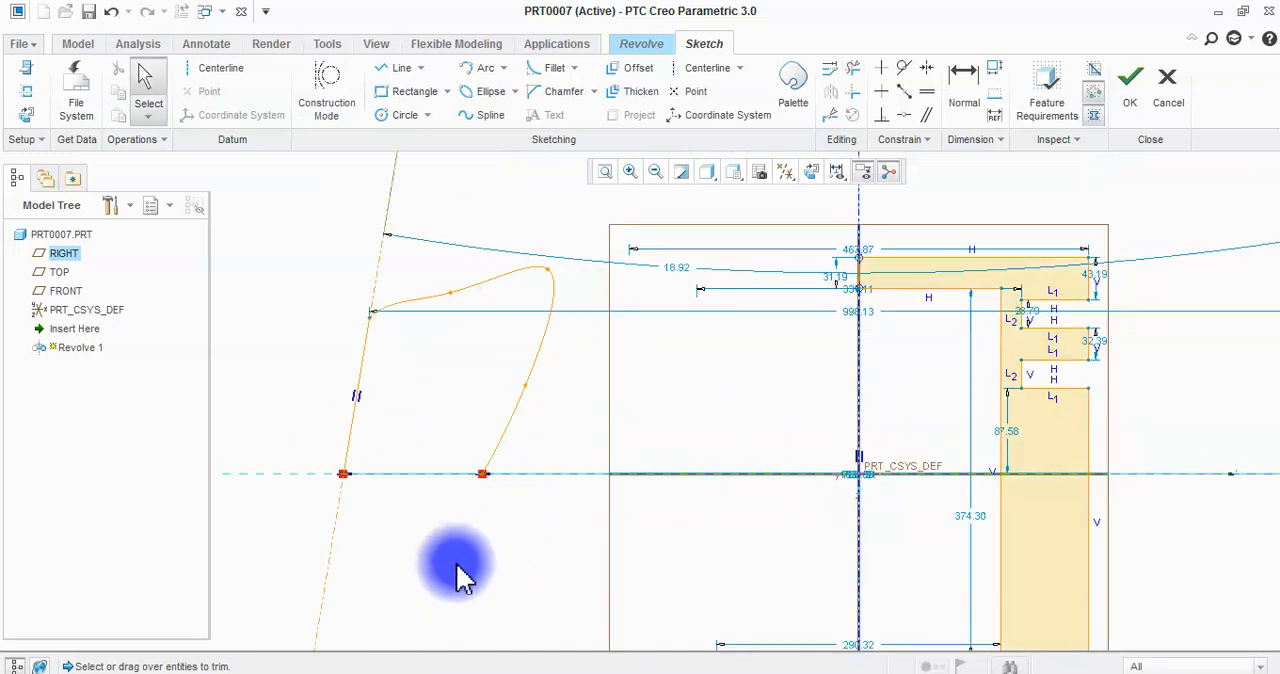
left_click(851, 72)
scroll(380, 465, "down", 6)
scroll(326, 488, "down", 4)
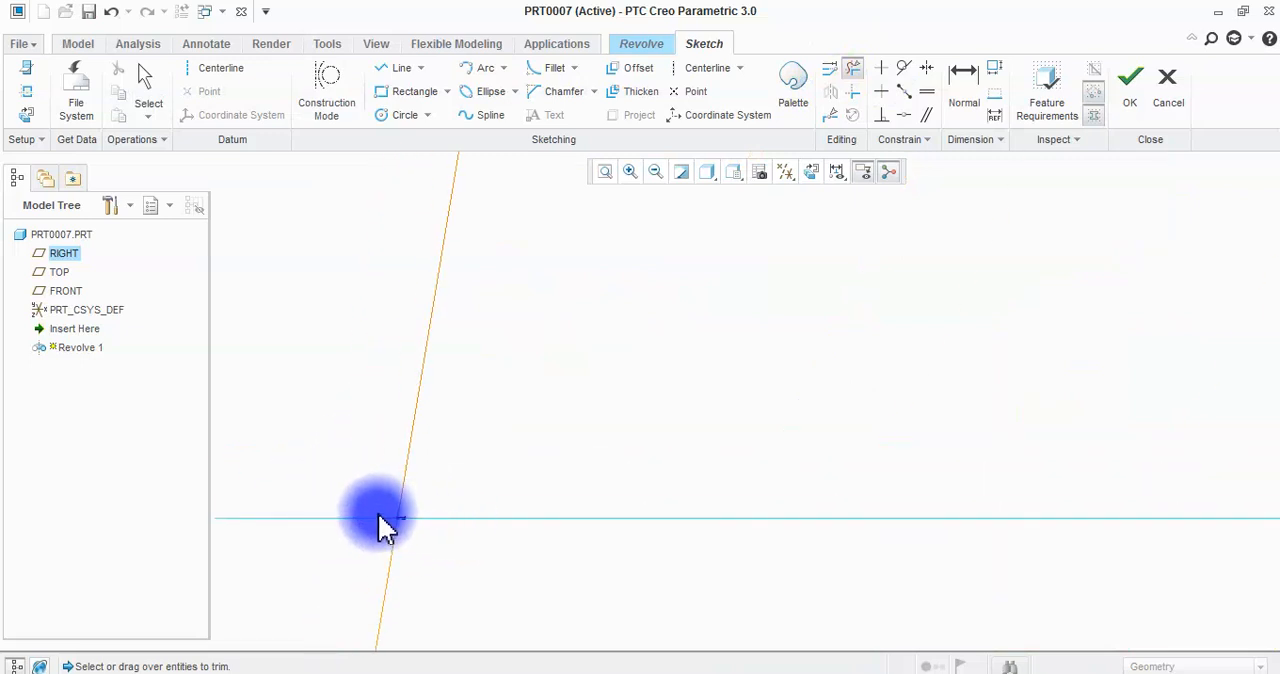
scroll(455, 480, "up", 10)
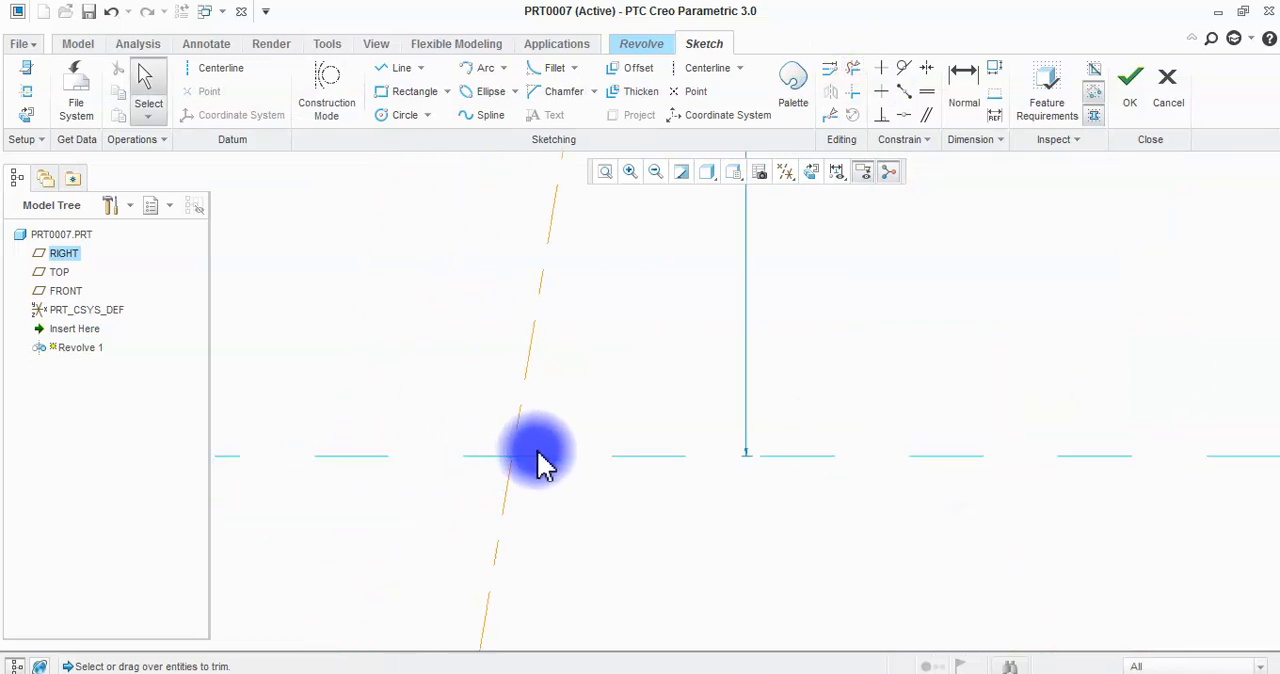
Draw a spline from the shape's open lower end to the slanted centerline, and close the shape with a straight line along that centerline.
left_click(485, 117)
left_click(660, 446)
left_click(608, 501)
left_click(546, 543)
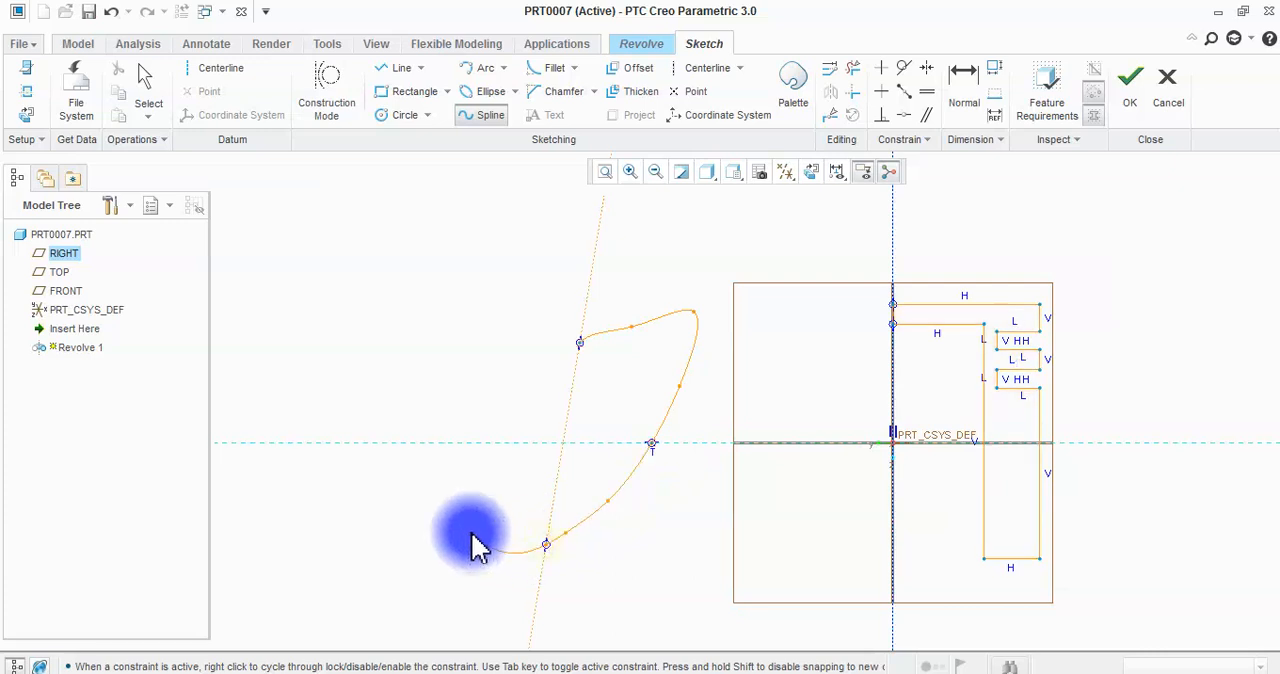
left_click(401, 67)
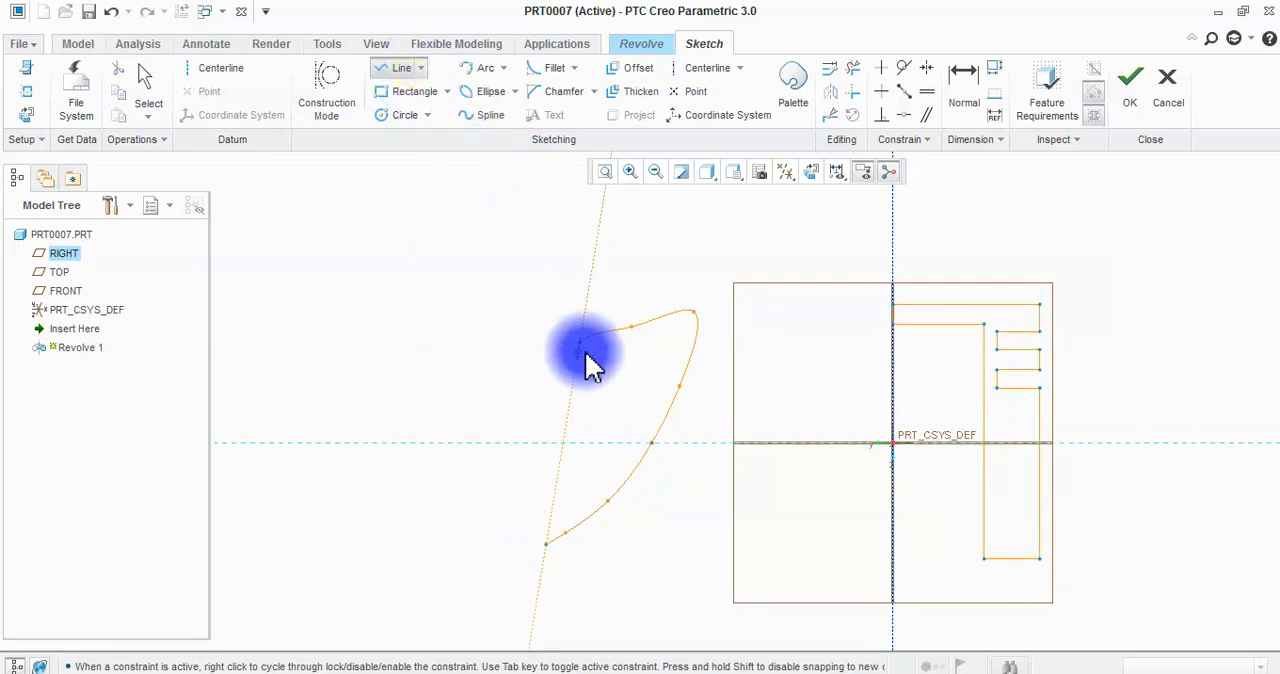
left_click(581, 343)
left_click(546, 543)
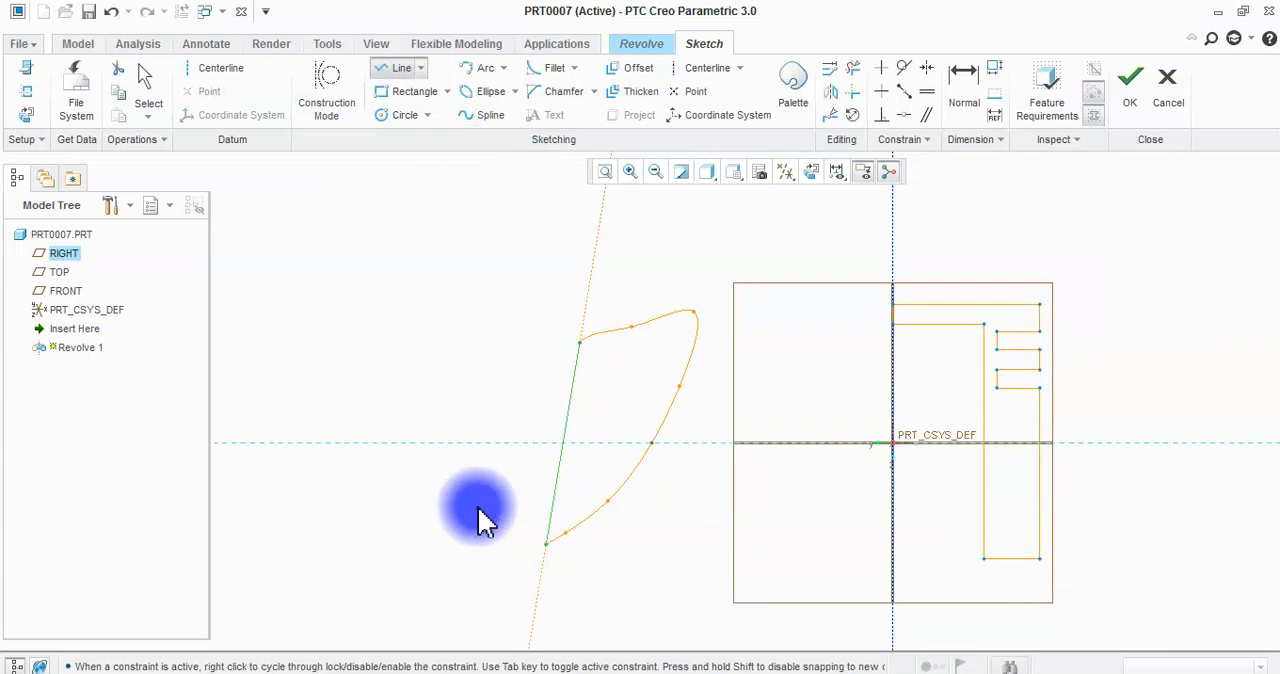
middle_click(449, 437)
Try to accept the section, then delete the spline shape together with its slanted centerline.
scroll(716, 242, "up", 1)
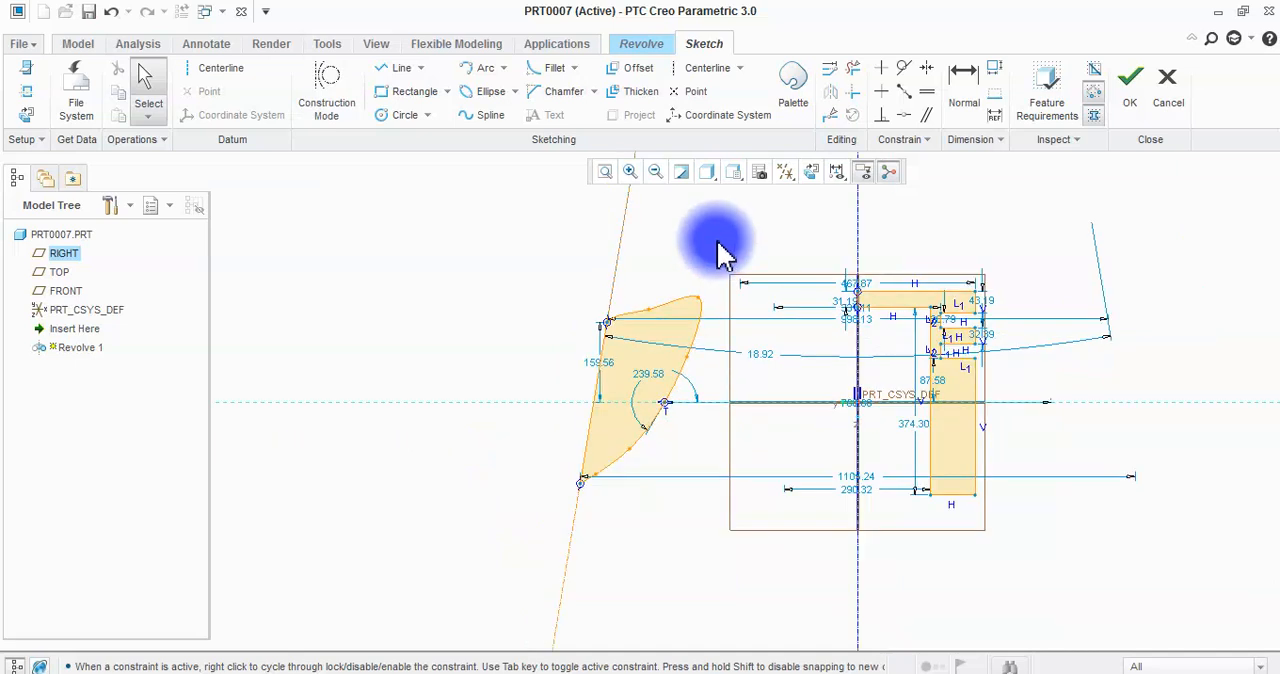
left_click(1130, 95)
left_click(728, 386)
left_click_drag(571, 205, 712, 588)
key("Delete")
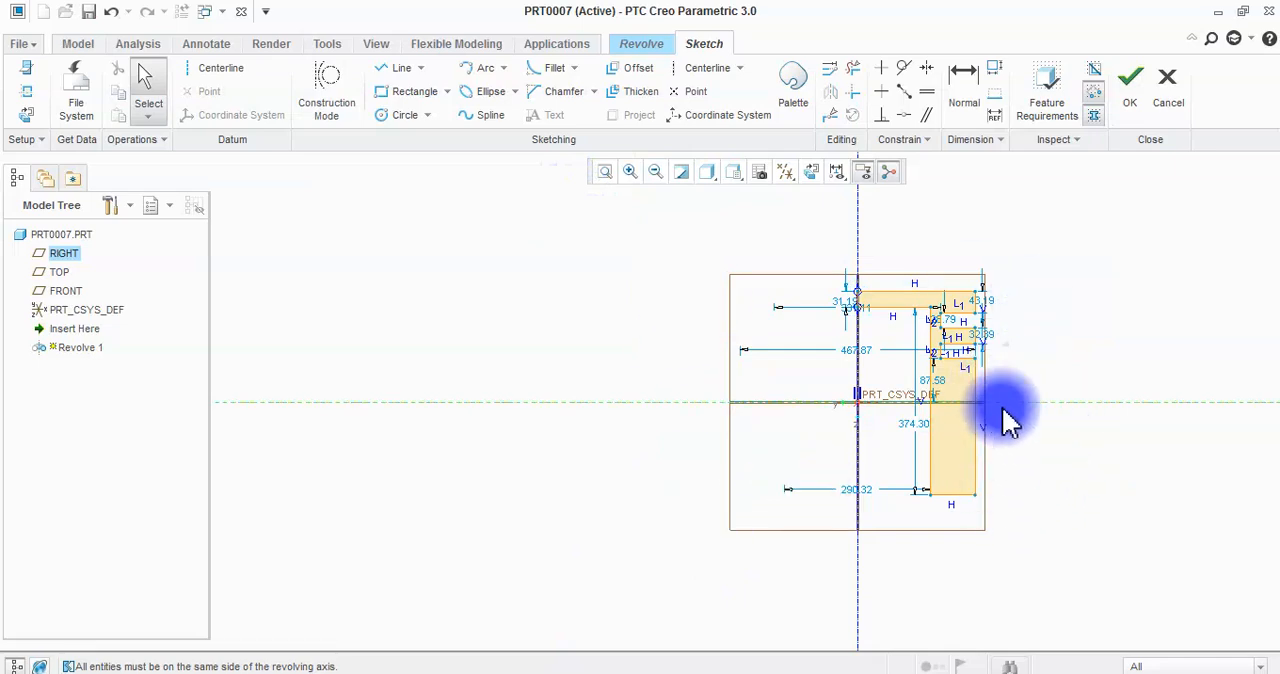
Accept the remaining grooved half profile and complete the 360° revolve.
left_click(1130, 85)
middle_click_drag(668, 415, 794, 363)
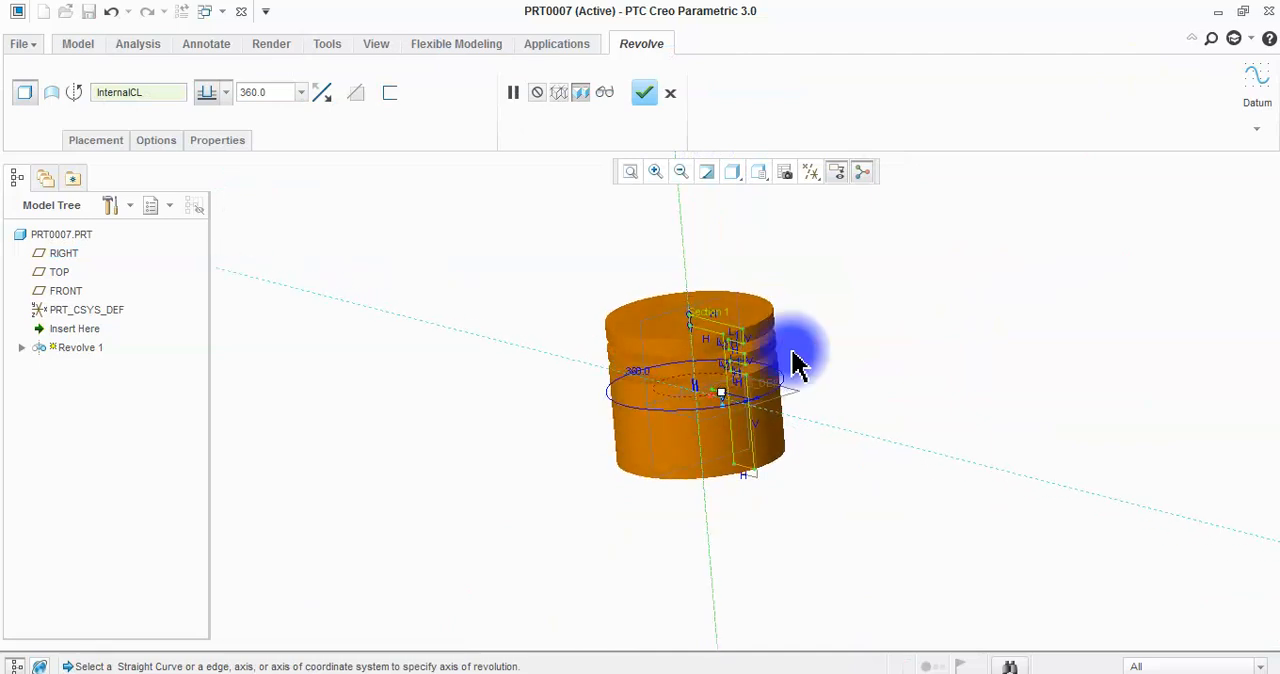
left_click(643, 93)
scroll(743, 349, "down", 2)
middle_click_drag(743, 349, 804, 297)
left_click(1015, 314)
Start an extrude on the RIGHT plane and sketch a small circle on the vertical reference, about 96 below the origin.
left_click(508, 116)
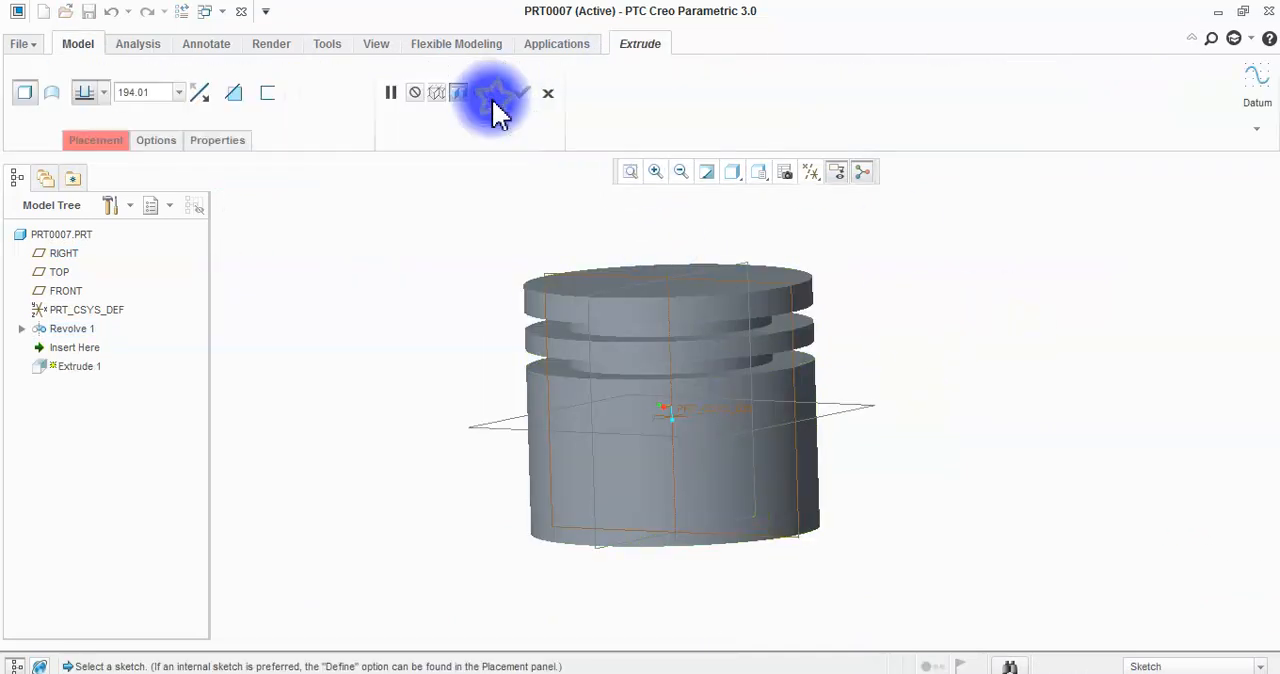
left_click(550, 274)
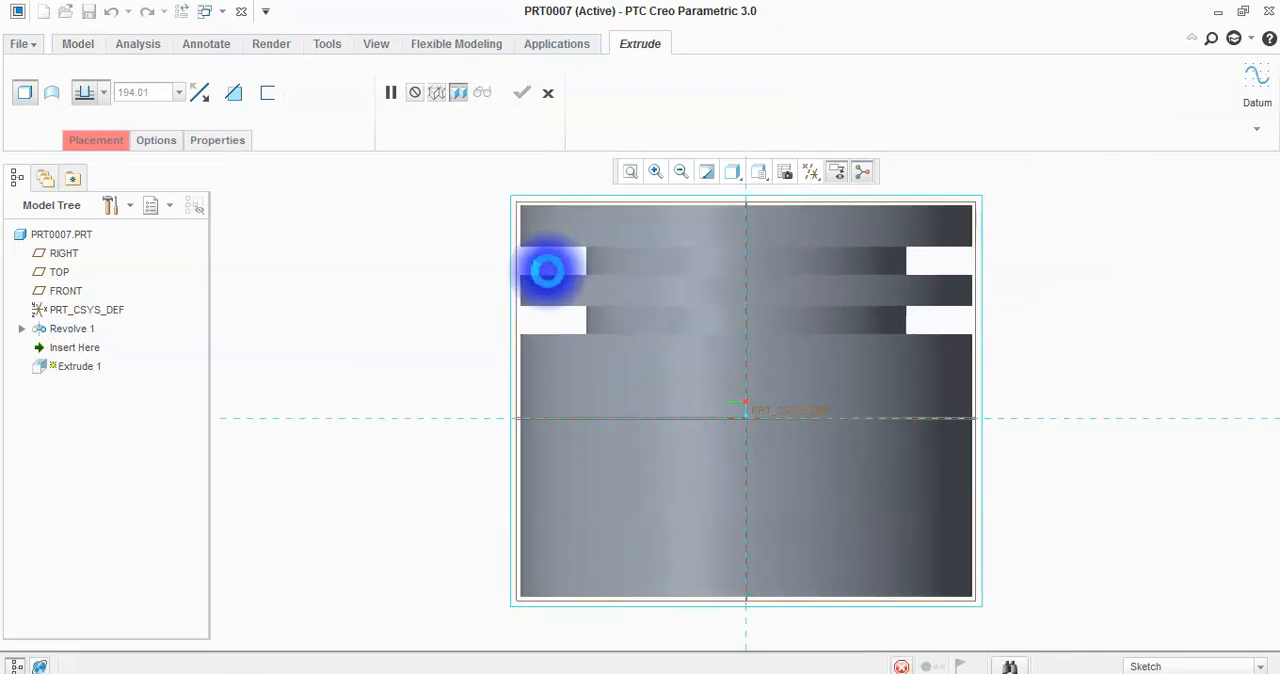
left_click(405, 115)
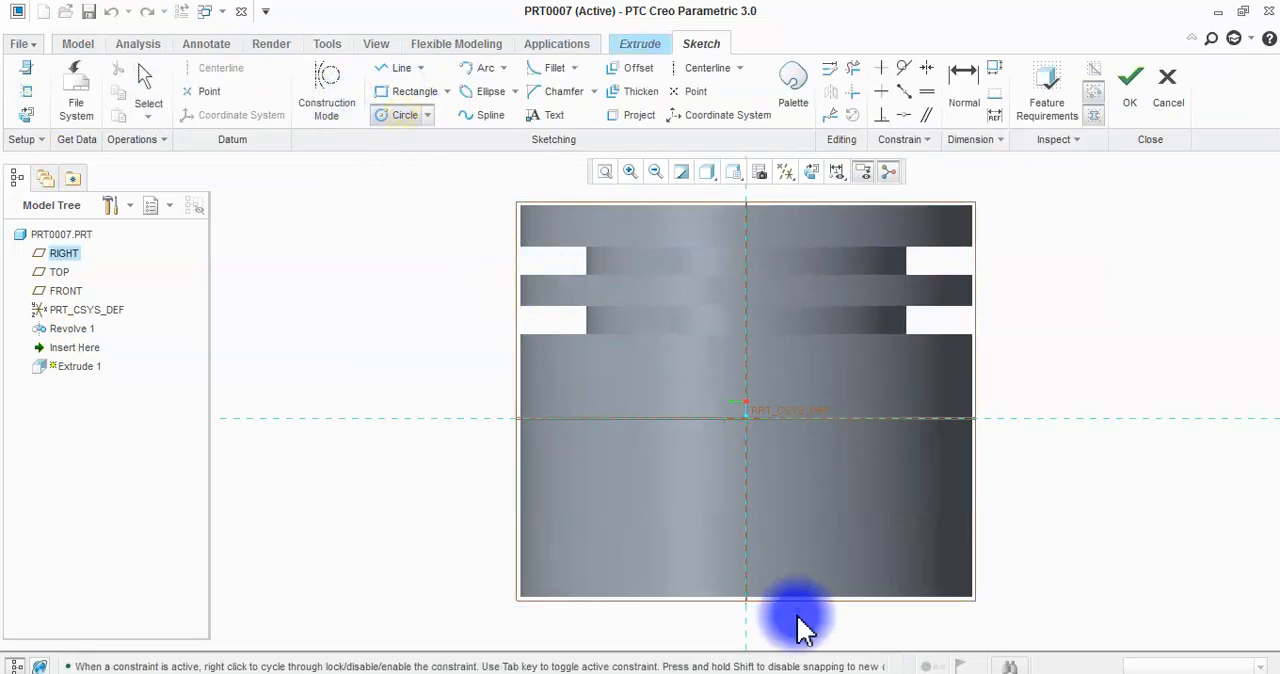
left_click(773, 529)
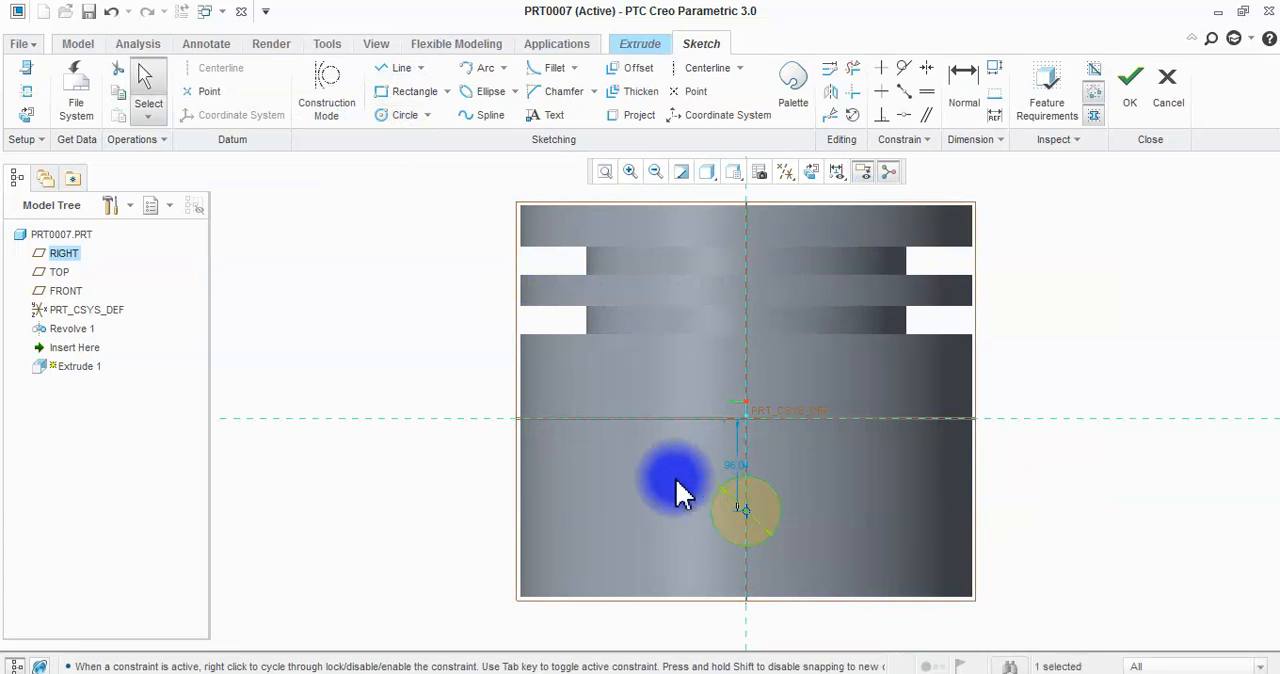
left_click(1135, 88)
Extrude the circle symmetrically on both sides of the sketch plane, about 597 deep, past both piston walls.
mouse_move(828, 423)
middle_mouse_down()
mouse_move(836, 278)
mouse_move(783, 409)
mouse_move(689, 400)
mouse_move(723, 451)
mouse_move(800, 325)
middle_mouse_up()
scroll(800, 325, "down", 3)
left_click(102, 92)
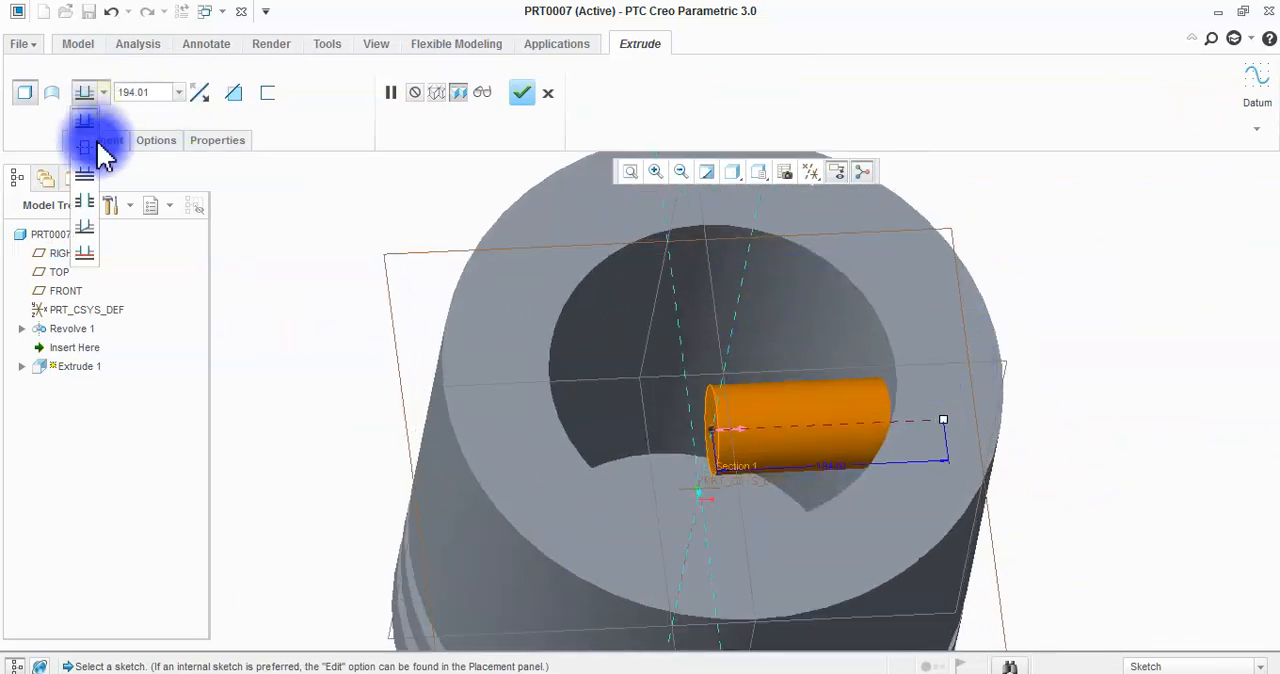
left_click(90, 155)
scroll(714, 366, "up", 3)
mouse_move(714, 366)
middle_mouse_down()
mouse_move(771, 366)
mouse_move(735, 368)
middle_mouse_up()
left_click_drag(798, 405, 926, 403)
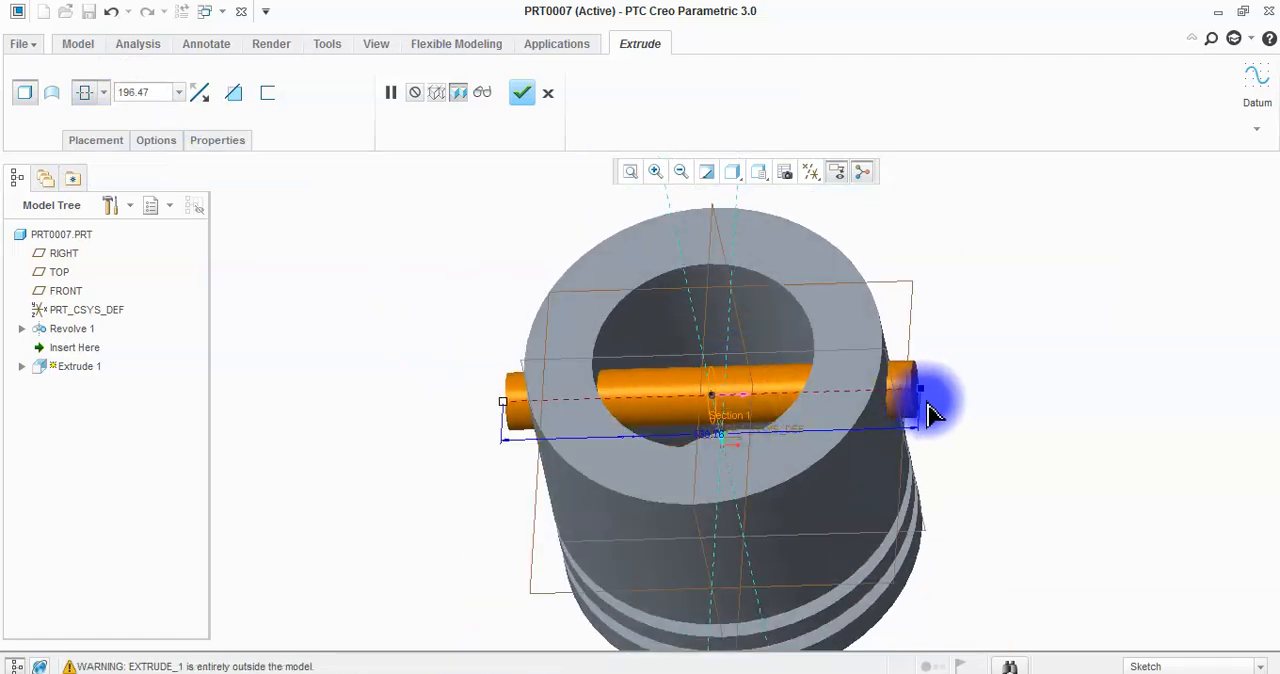
middle_click_drag(866, 294, 852, 388)
scroll(709, 345, "up", 4)
scroll(707, 400, "down", 3)
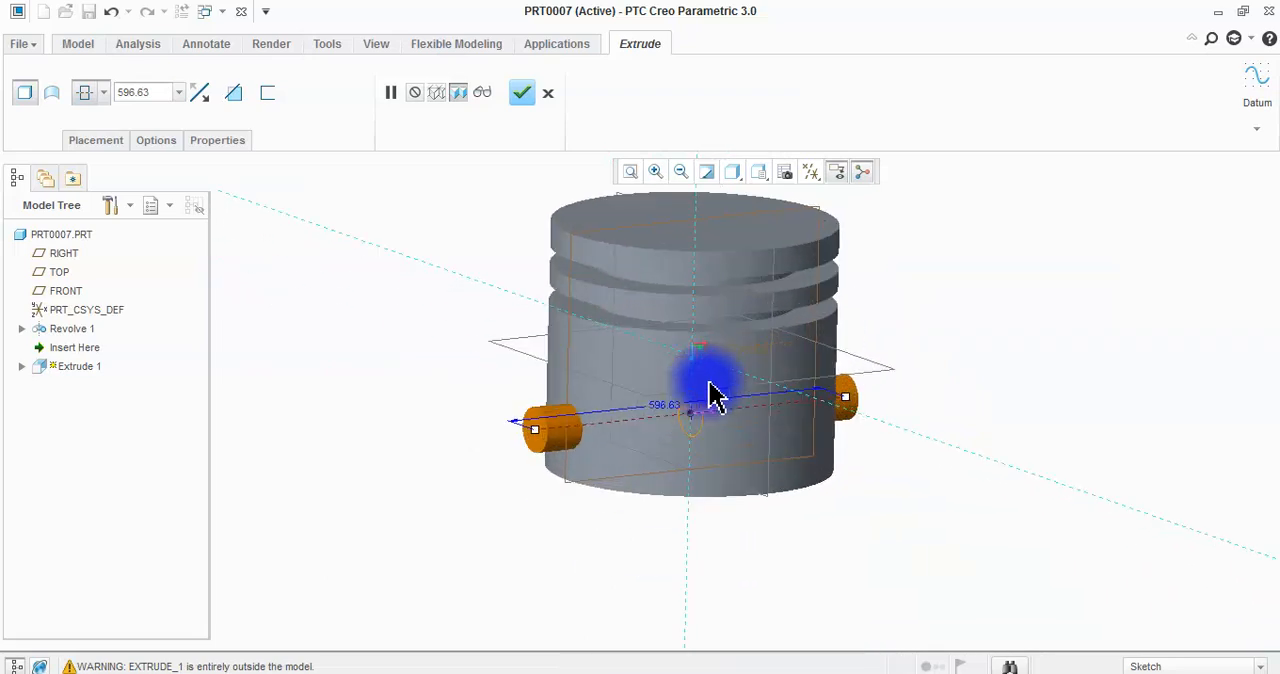
Change the circular extrude to remove material and complete the pin hole through both piston walls.
left_click(236, 93)
mouse_move(580, 333)
middle_mouse_down()
mouse_move(526, 326)
mouse_move(594, 367)
mouse_move(554, 354)
mouse_move(674, 406)
mouse_move(623, 420)
mouse_move(755, 425)
middle_mouse_up()
scroll(684, 366, "down", 2)
left_click(548, 92)
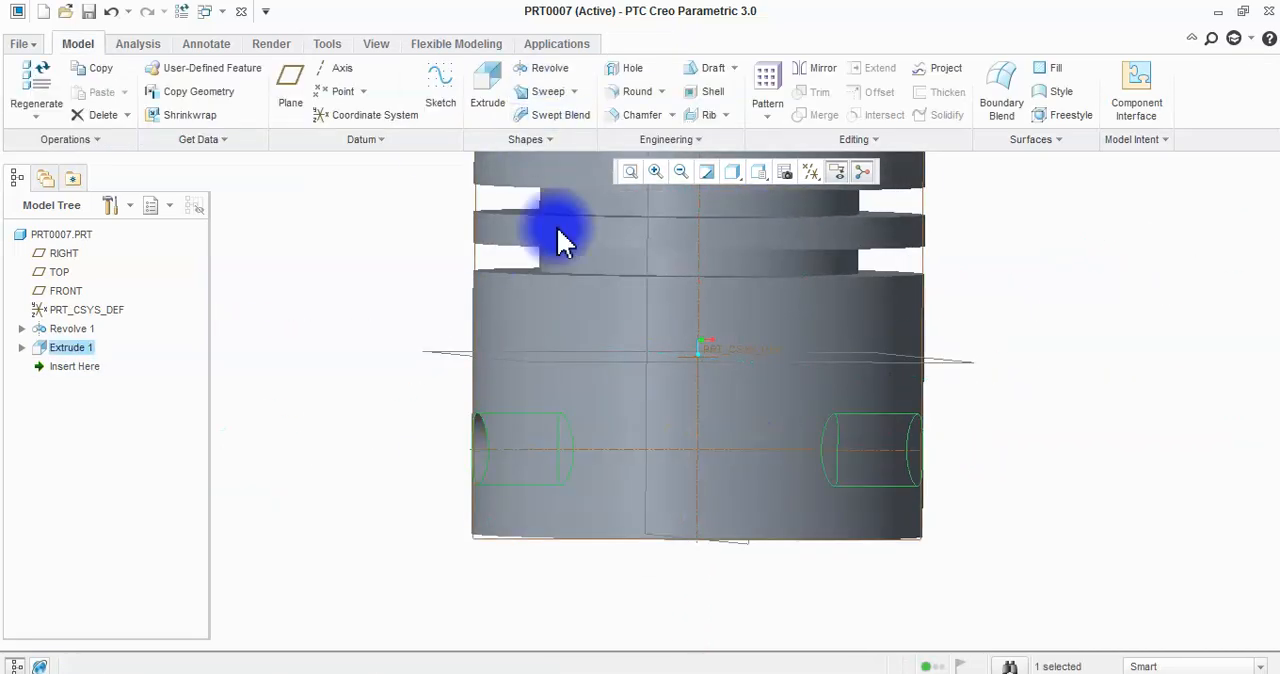
Start another extrude on the TOP plane and sketch a rectangle overlapping one side wall's lower edge around the pin hole.
scroll(690, 537, "up", 3)
middle_click_drag(690, 537, 729, 549)
scroll(757, 500, "down", 1)
left_click(262, 322)
left_click(495, 100)
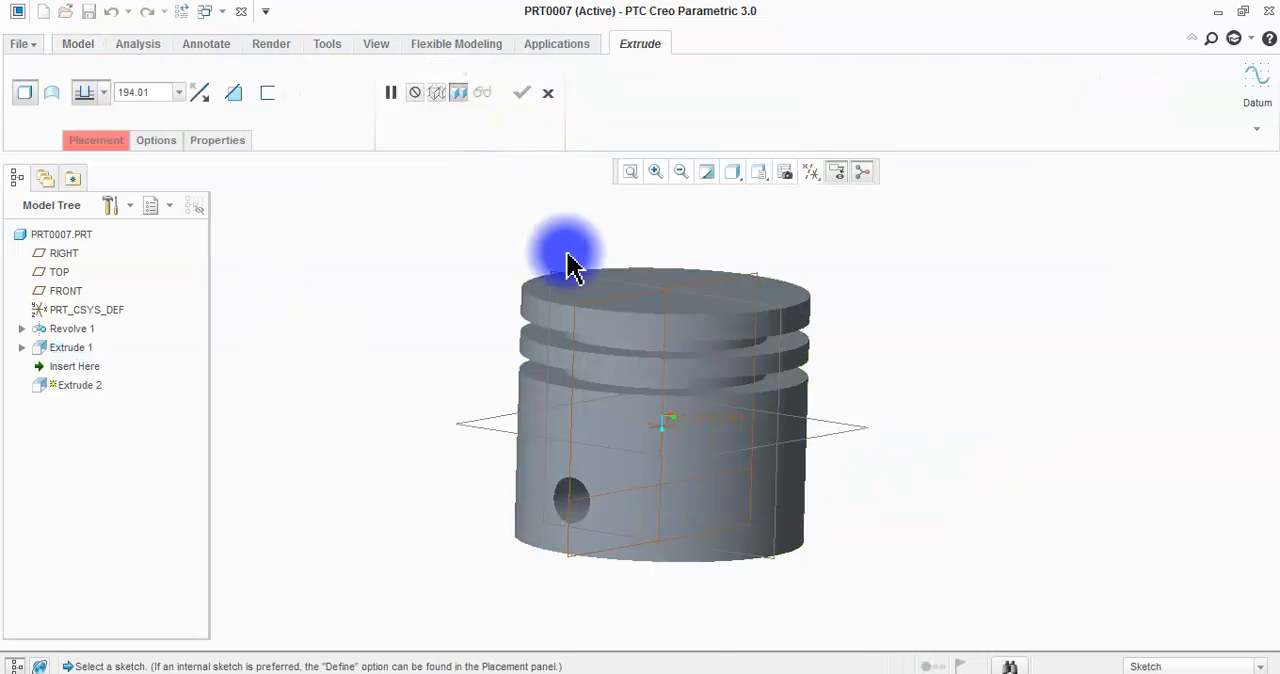
left_click(753, 269)
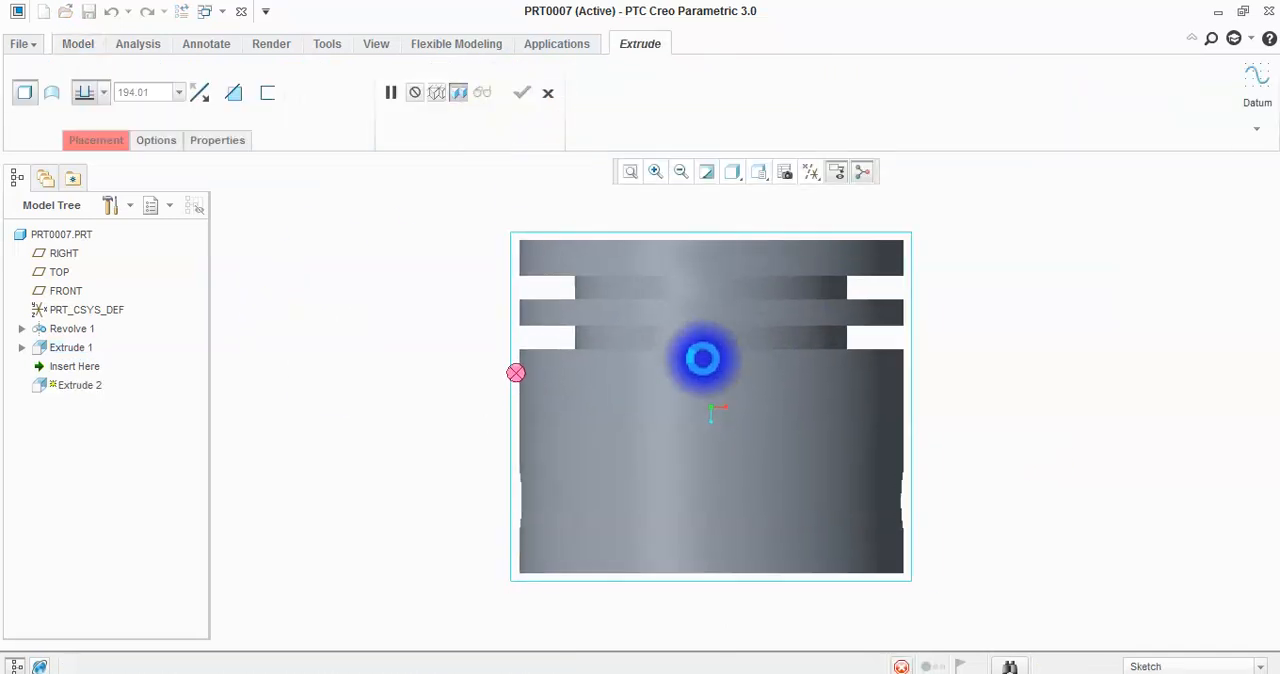
left_click(386, 91)
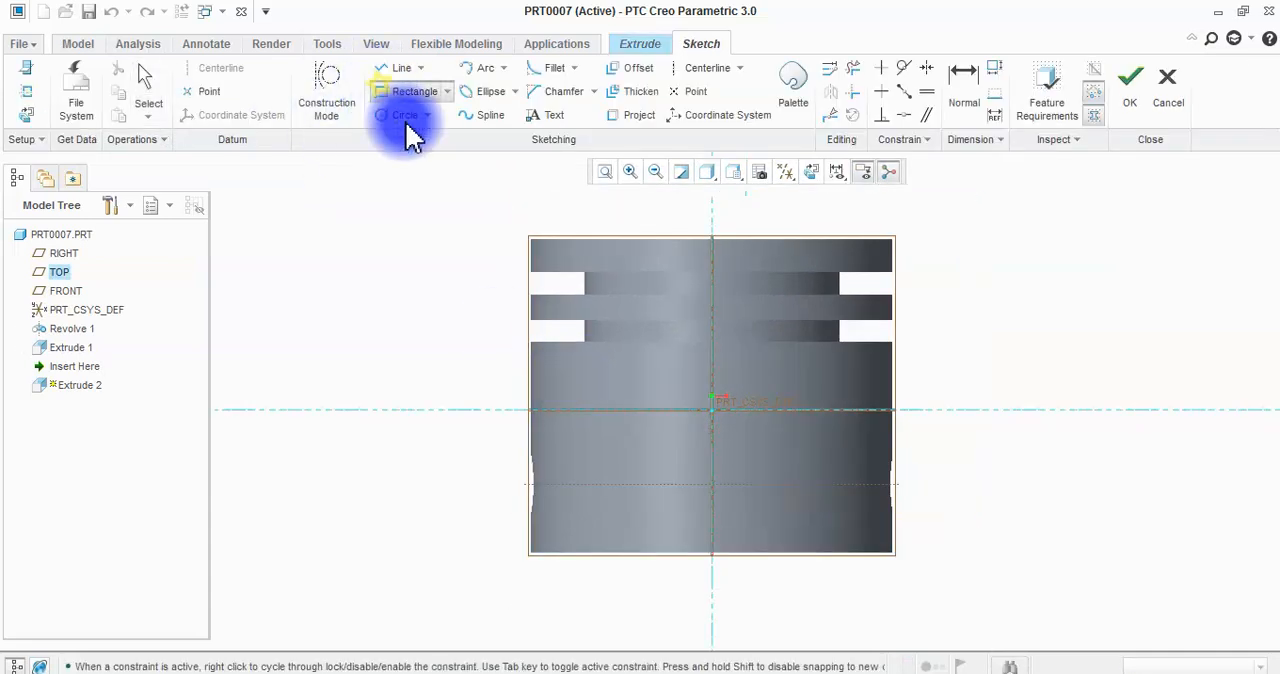
left_click(499, 424)
left_click(567, 568)
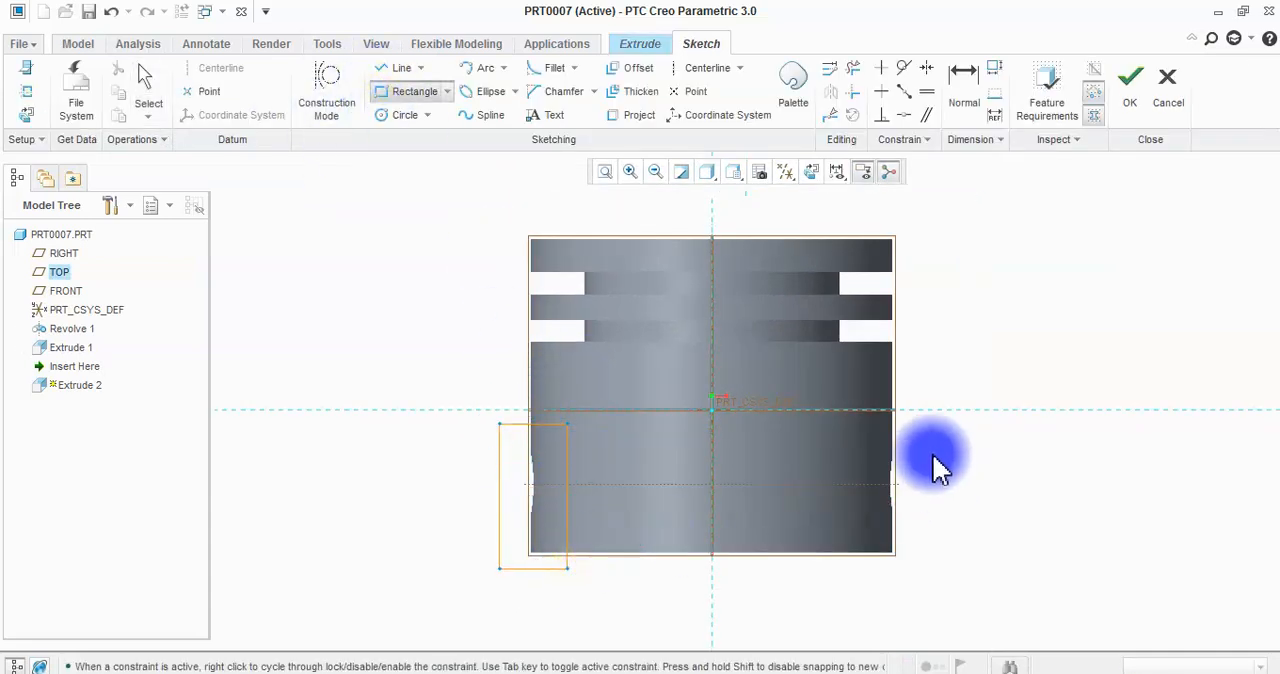
left_click(1131, 86)
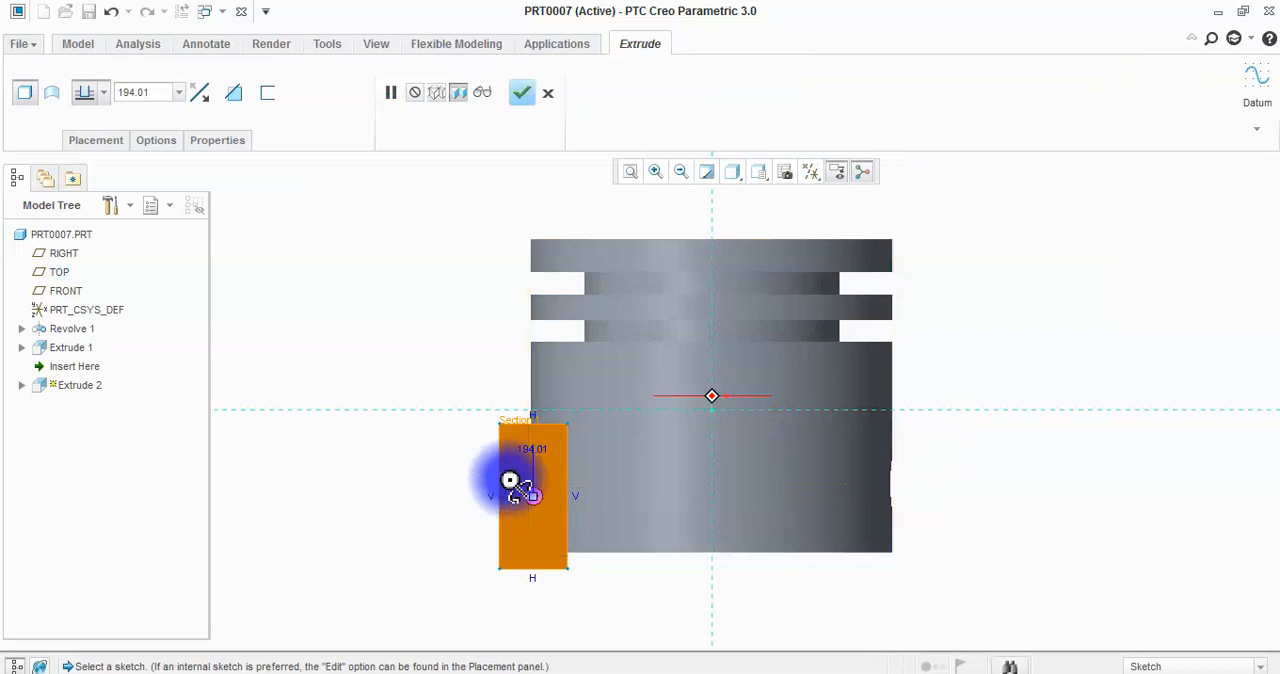
Extrude the rectangle symmetrically as a material cut, extend its depth across the piston wall, and complete the flat.
middle_click_drag(590, 493, 624, 506)
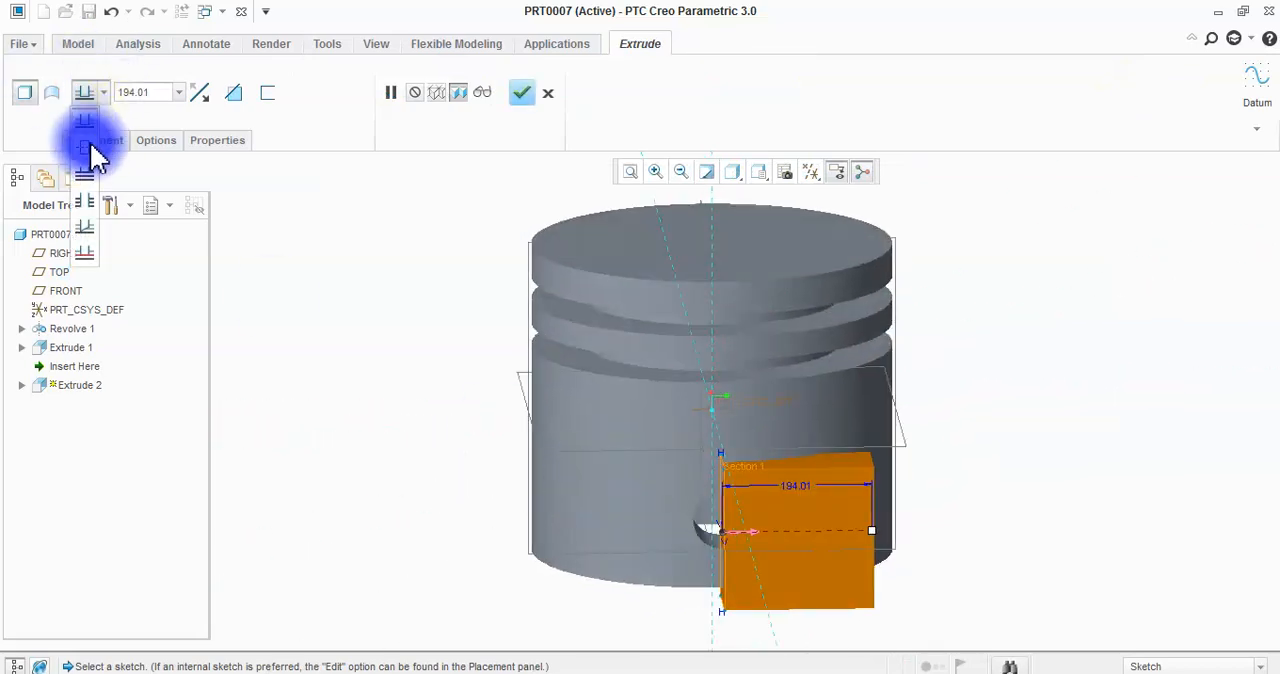
left_click(100, 149)
left_click(233, 92)
middle_click_drag(591, 423, 577, 371)
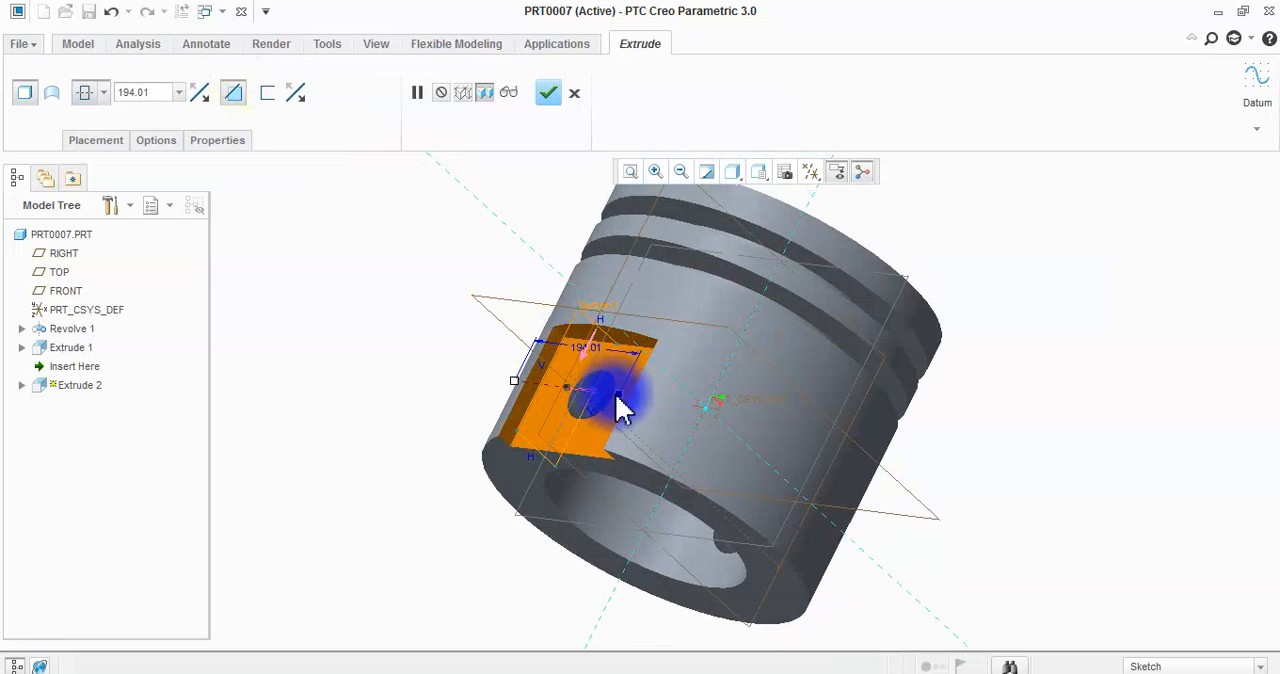
left_click_drag(617, 396, 783, 460)
middle_click(759, 372)
left_click(1029, 390)
Mirror the flat side cut about the RIGHT plane to the piston's opposite side.
middle_click_drag(1030, 392, 757, 471)
left_click(71, 366)
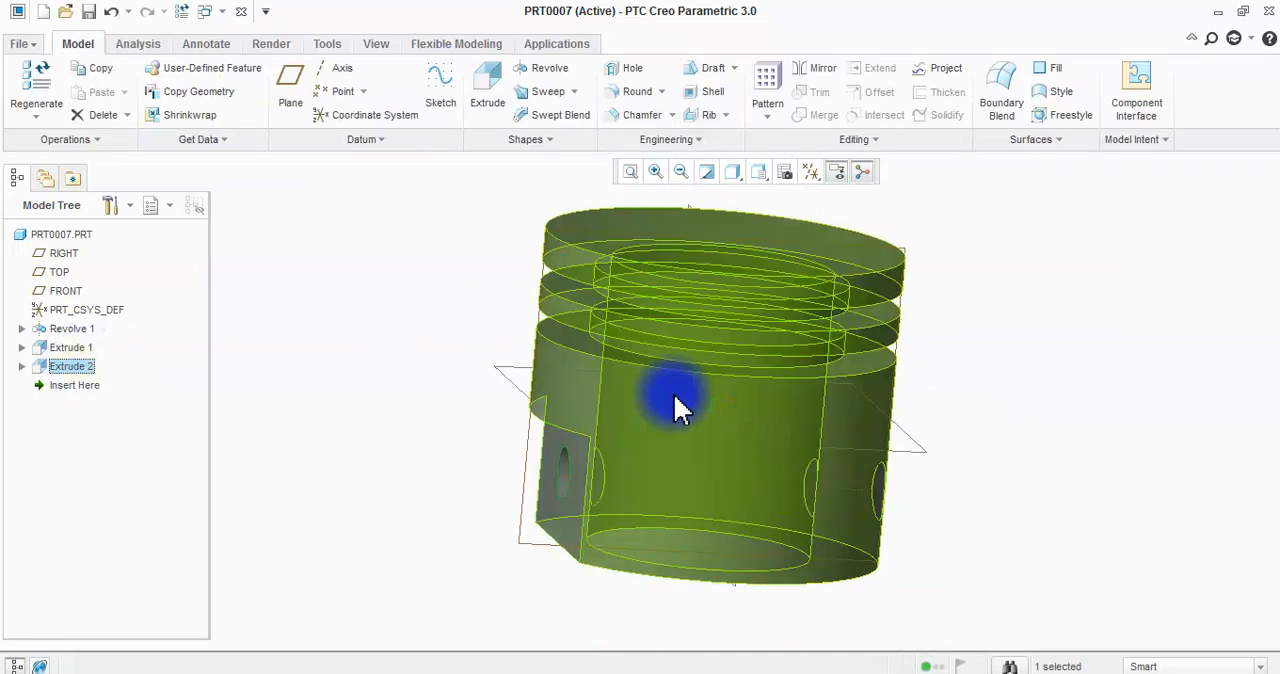
middle_click_drag(675, 405, 631, 406)
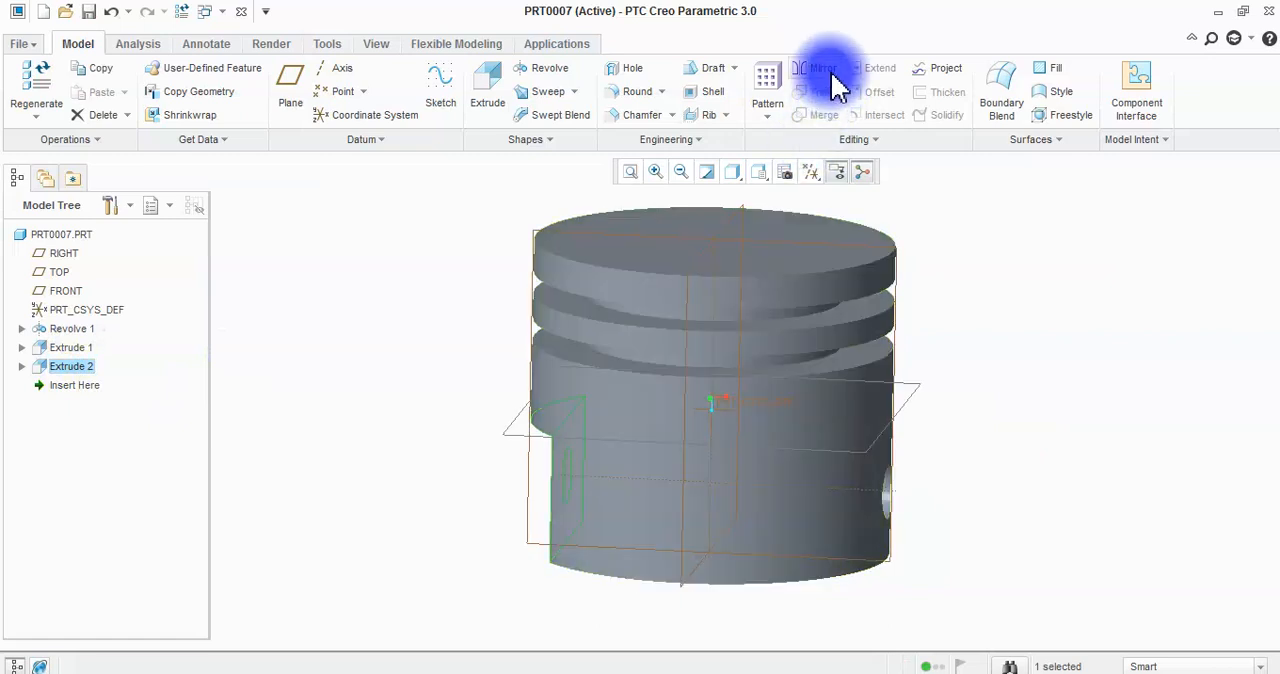
left_click(829, 69)
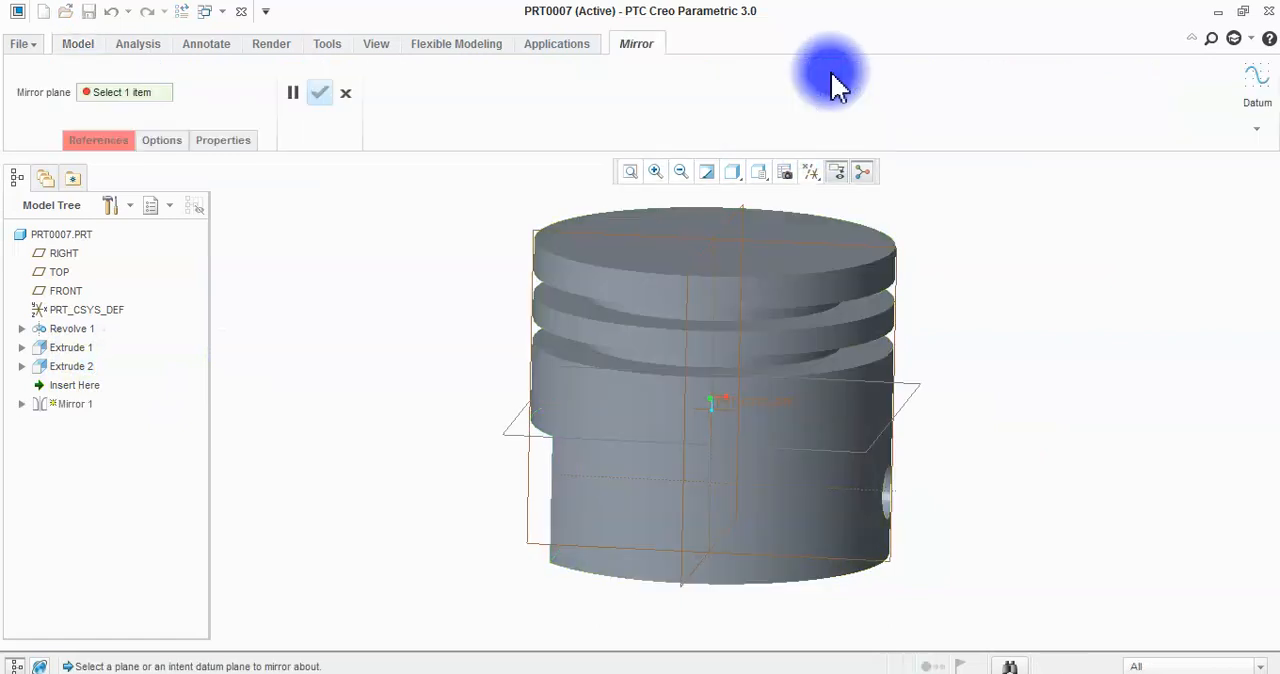
left_click(752, 223)
middle_click(1029, 380)
Apply the blue appearance from My Appearances to the whole piston.
mouse_move(1029, 391)
middle_mouse_down()
mouse_move(897, 362)
mouse_move(937, 340)
mouse_move(989, 366)
mouse_move(974, 397)
mouse_move(1030, 385)
middle_mouse_up()
left_click(274, 46)
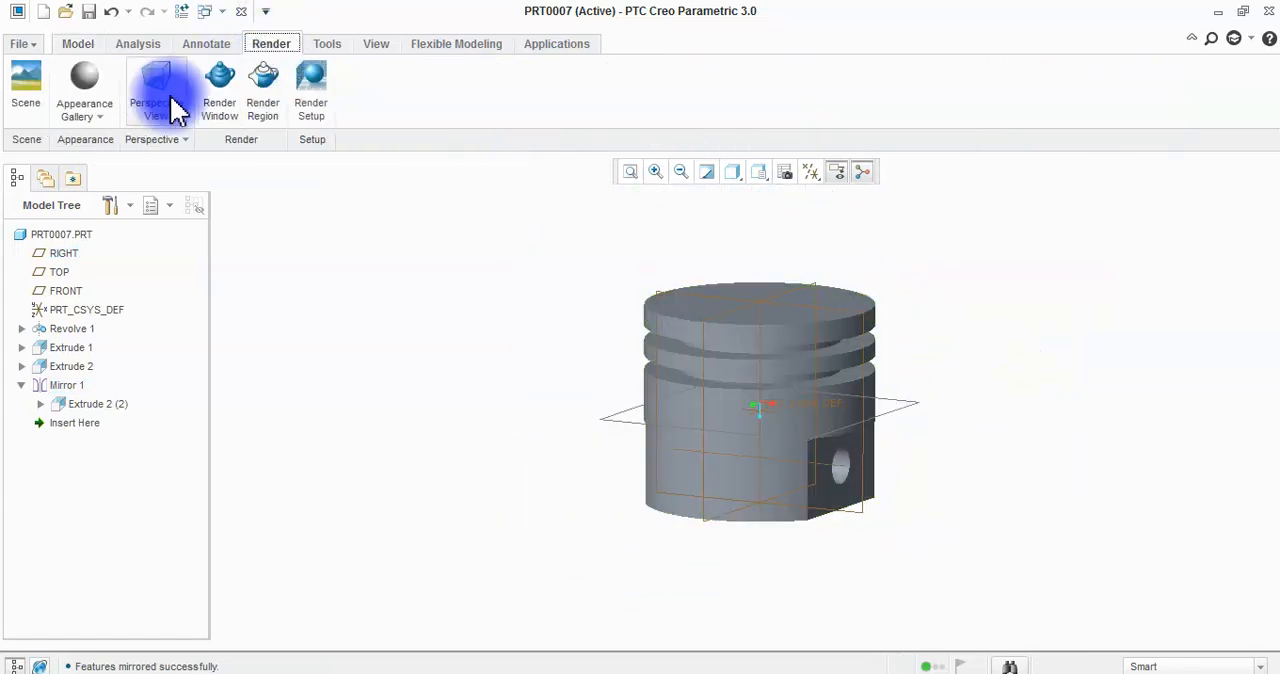
left_click(107, 118)
left_click(93, 272)
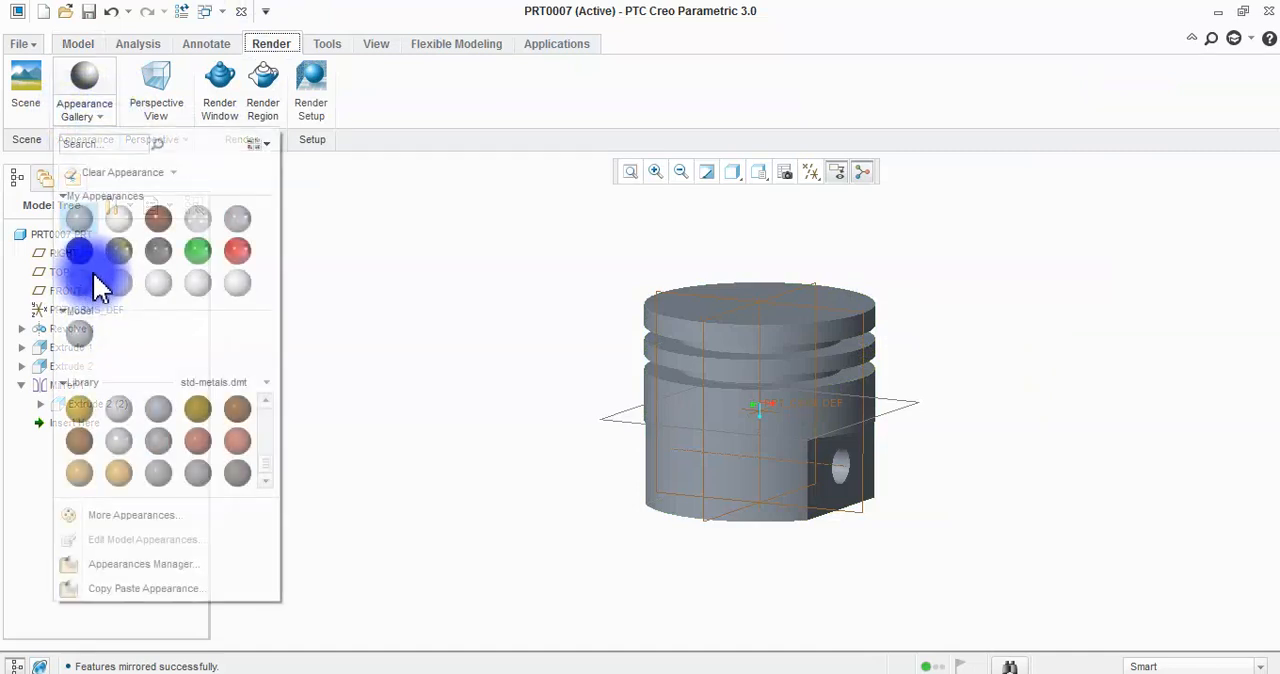
left_click(85, 115)
left_click(79, 250)
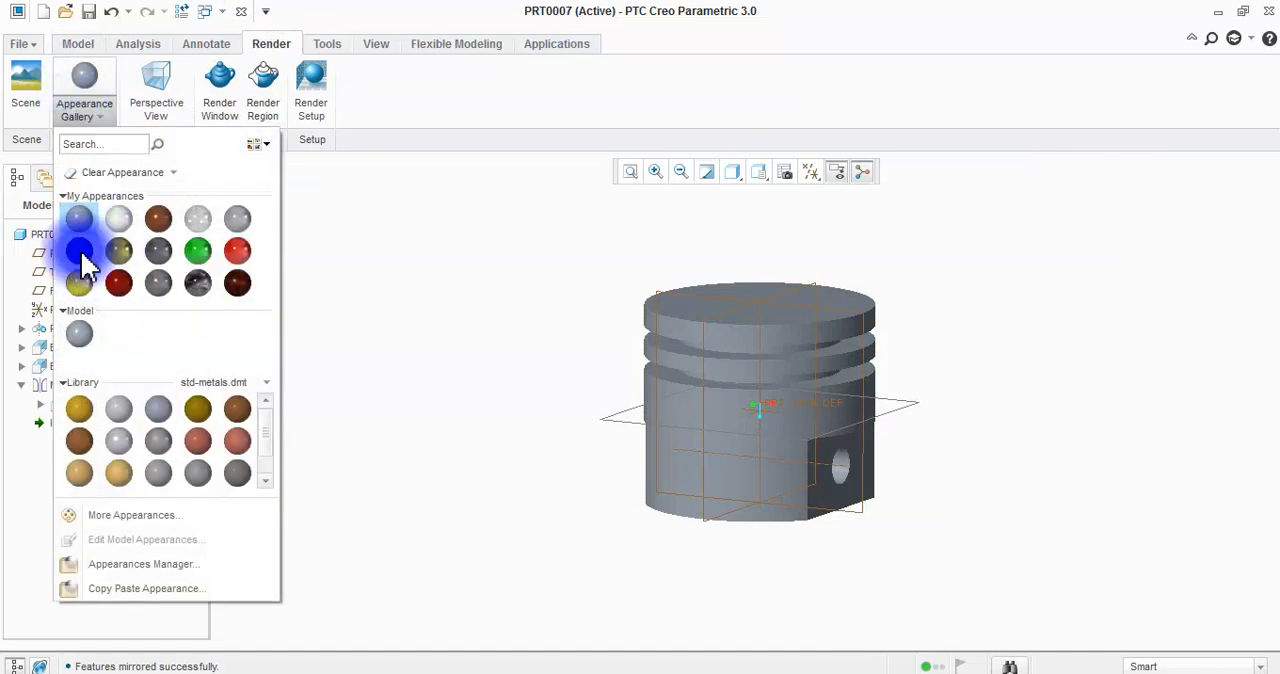
left_click(848, 304)
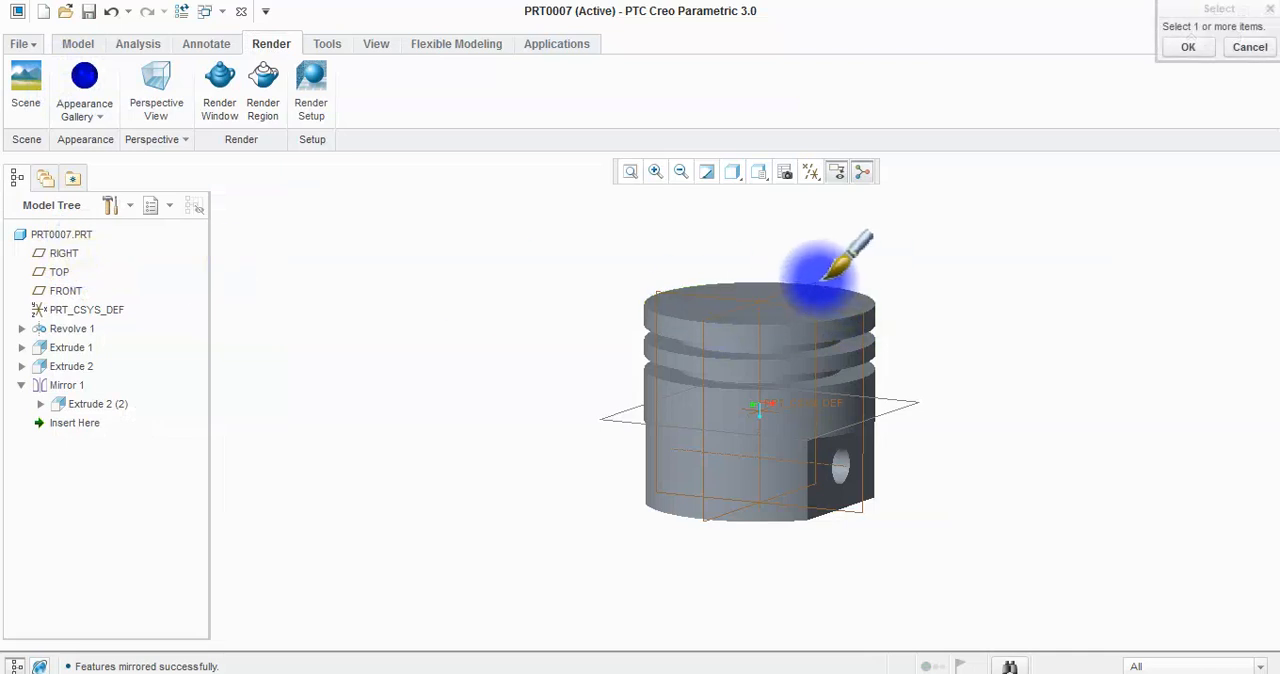
left_click(818, 285)
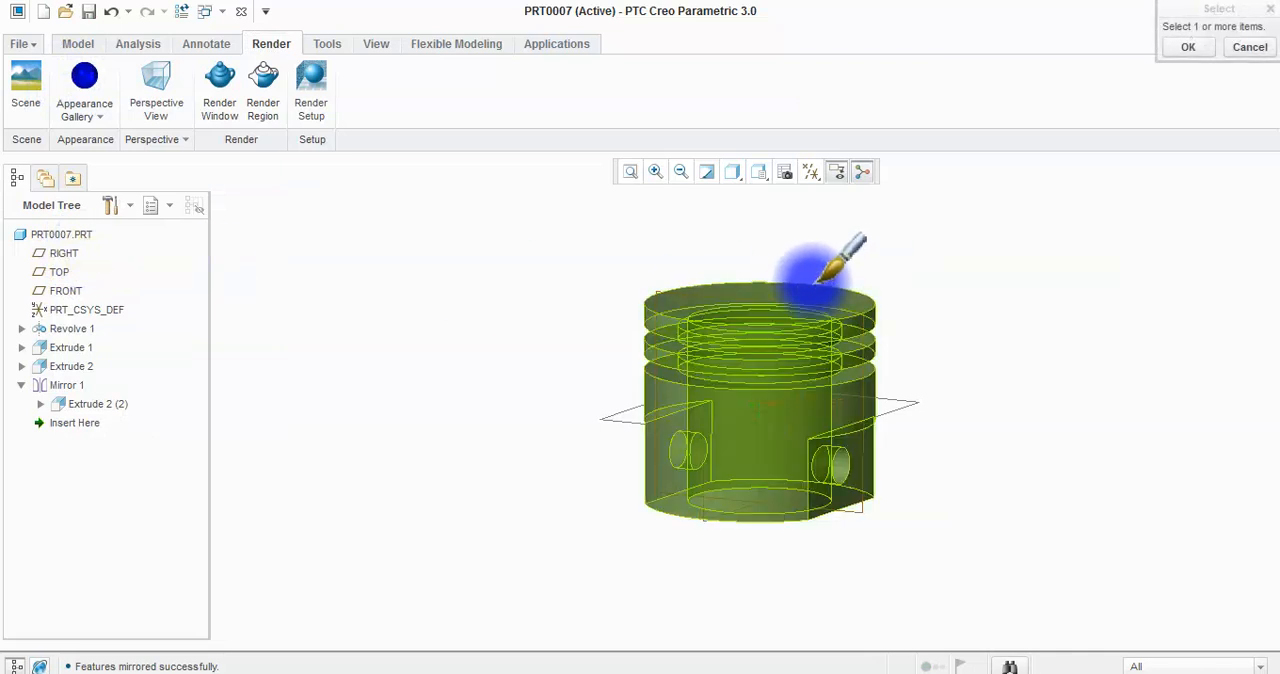
middle_click(843, 271)
Apply a brown metal appearance from the std-metals.dmt library to the whole piston.
left_click(85, 110)
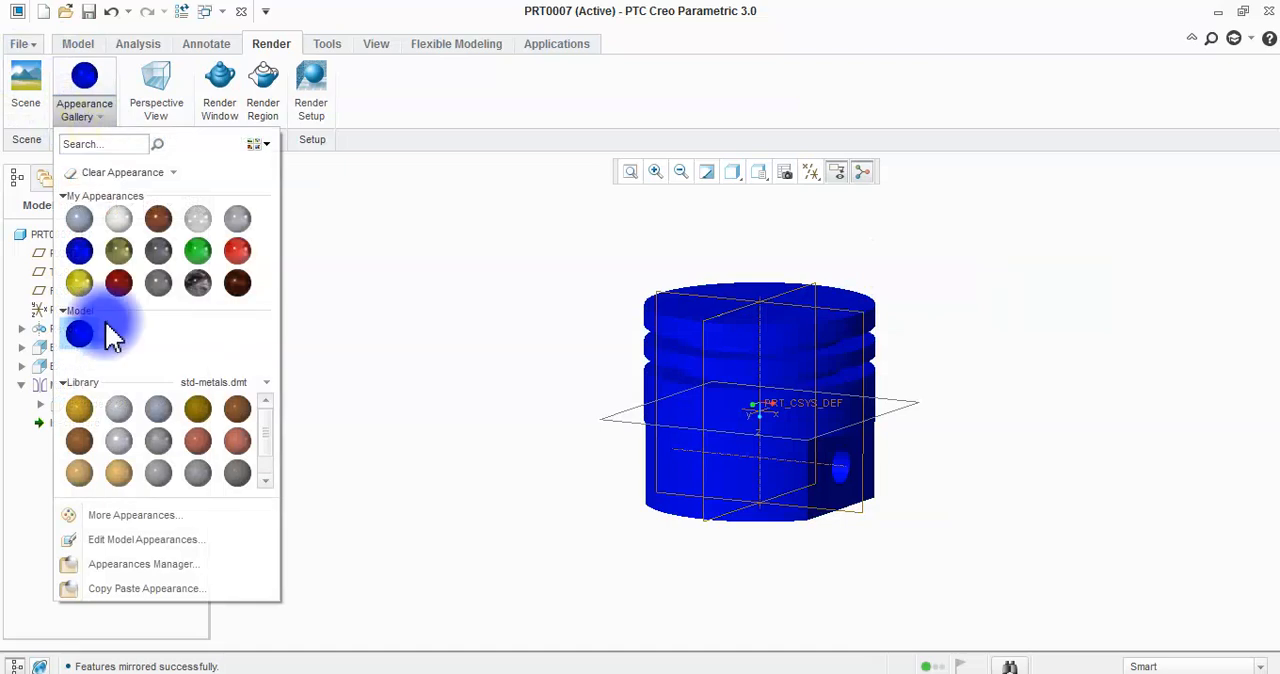
left_click(79, 441)
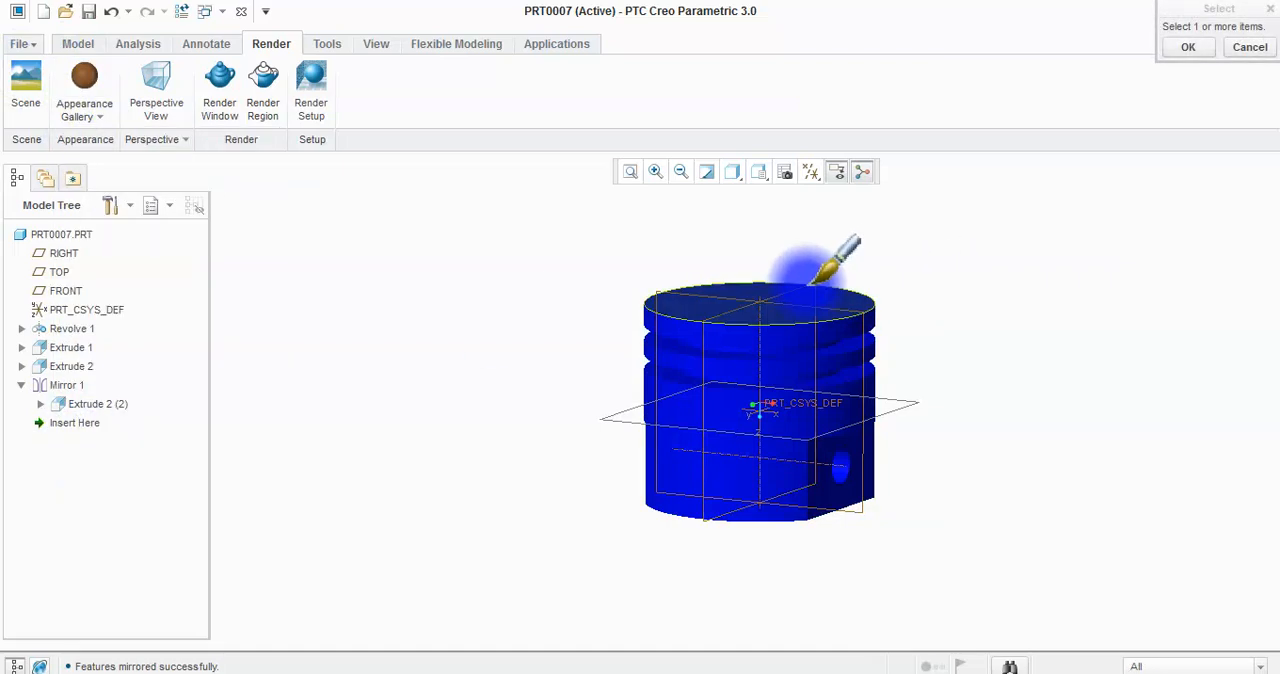
left_click(818, 283)
middle_click(836, 264)
mouse_move(972, 287)
middle_mouse_down()
mouse_move(940, 286)
mouse_move(959, 295)
middle_mouse_up()
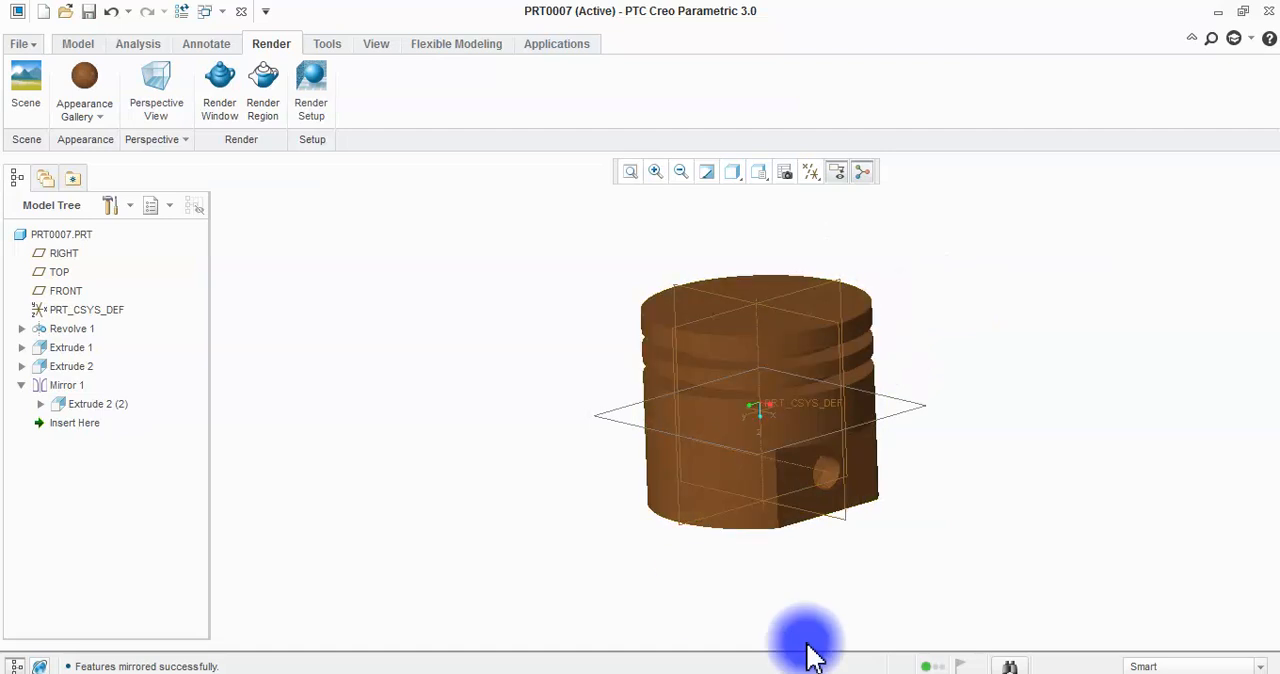
middle_click_drag(830, 500, 429, 334)
left_click(442, 673)
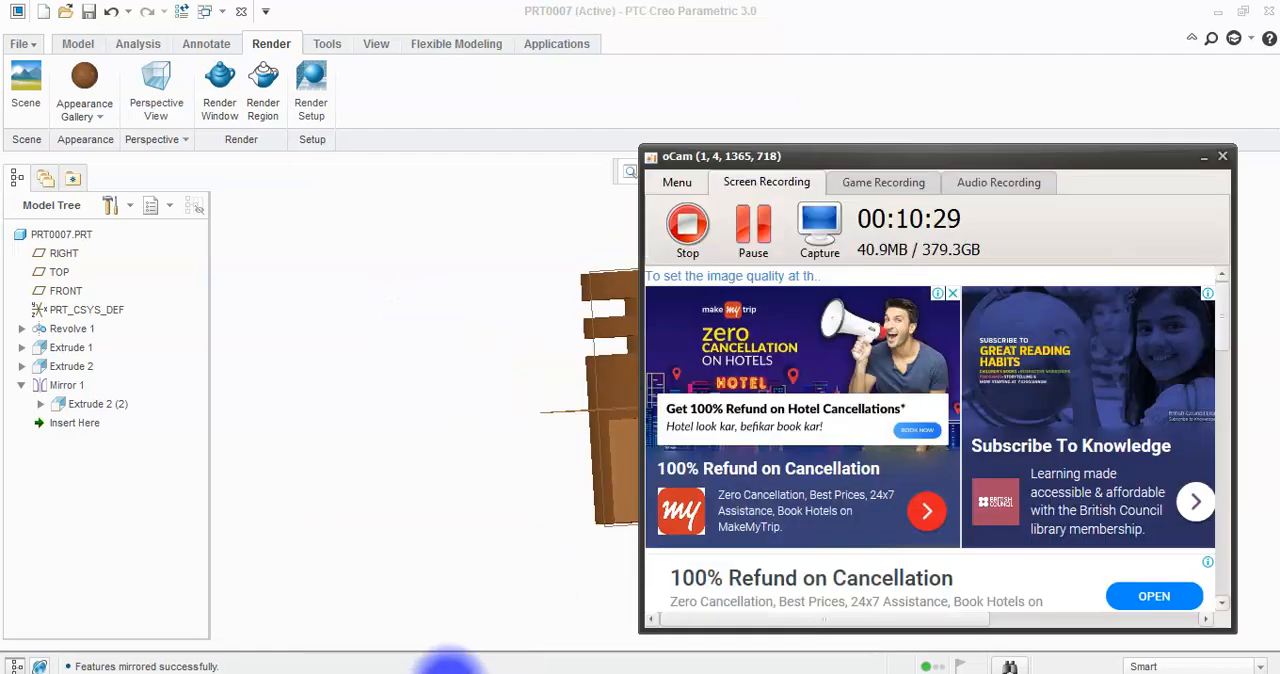